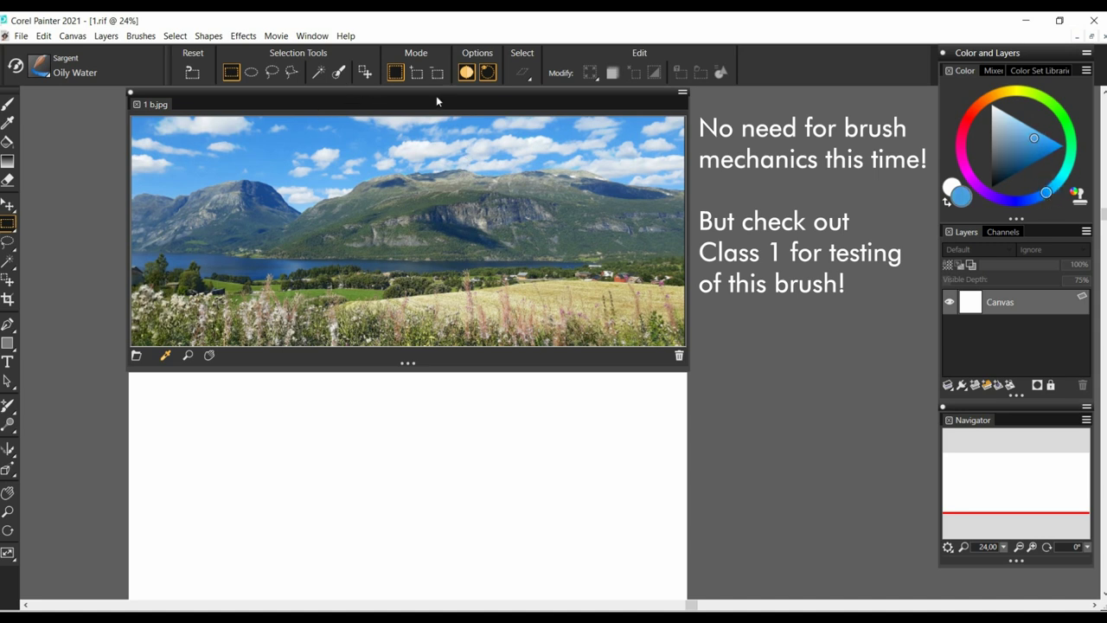
- Cover the upper part of the canvas with bright blue sky strokes using the Oily Water brush
{"action": "left_click", "coordinate": [21, 105]}
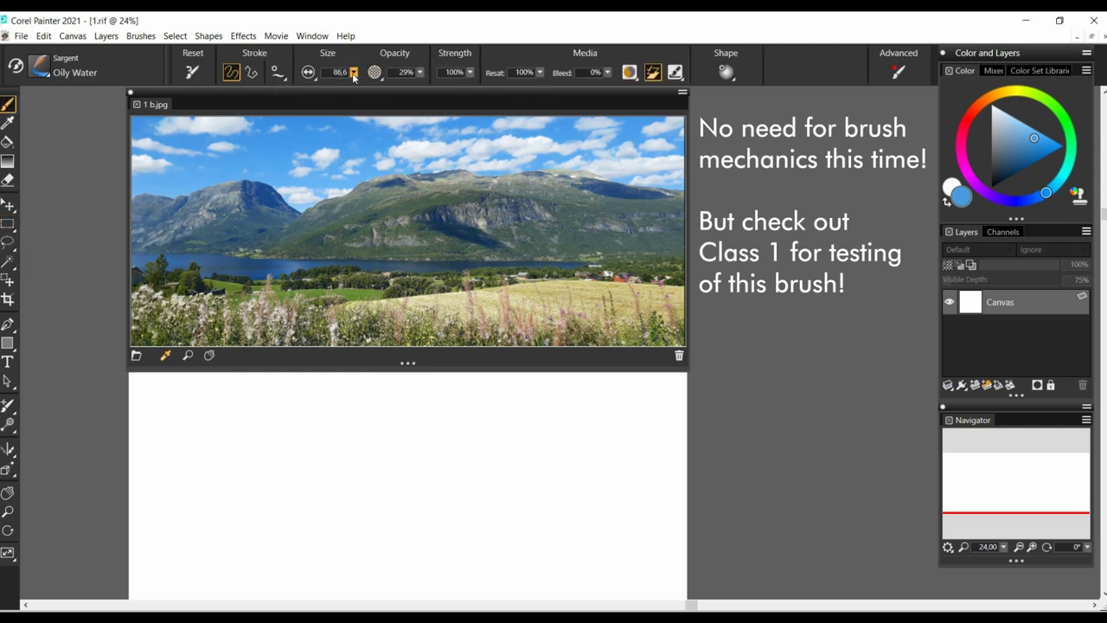
{"action": "left_click_drag", "start_coordinate": [353, 71], "coordinate": [493, 83]}
{"action": "left_click", "coordinate": [142, 399]}
{"action": "mouse_move", "coordinate": [146, 403]}
{"action": "left_mouse_down"}
{"action": "mouse_move", "coordinate": [133, 399]}
{"action": "mouse_move", "coordinate": [192, 384]}
{"action": "mouse_move", "coordinate": [131, 403]}
{"action": "mouse_move", "coordinate": [181, 395]}
{"action": "mouse_move", "coordinate": [134, 405]}
{"action": "mouse_move", "coordinate": [193, 418]}
{"action": "mouse_move", "coordinate": [143, 424]}
{"action": "mouse_move", "coordinate": [148, 445]}
{"action": "mouse_move", "coordinate": [177, 453]}
{"action": "mouse_move", "coordinate": [125, 457]}
{"action": "mouse_move", "coordinate": [262, 401]}
{"action": "mouse_move", "coordinate": [469, 384]}
{"action": "mouse_move", "coordinate": [674, 398]}
{"action": "mouse_move", "coordinate": [250, 425]}
{"action": "mouse_move", "coordinate": [657, 443]}
{"action": "mouse_move", "coordinate": [666, 415]}
{"action": "left_mouse_up"}
- Add a new layer and block in the distant left mountain in dark slate blue, matching the reference photo
{"action": "left_click", "coordinate": [975, 384]}
{"action": "left_click", "coordinate": [216, 216]}
{"action": "left_click", "coordinate": [354, 72]}
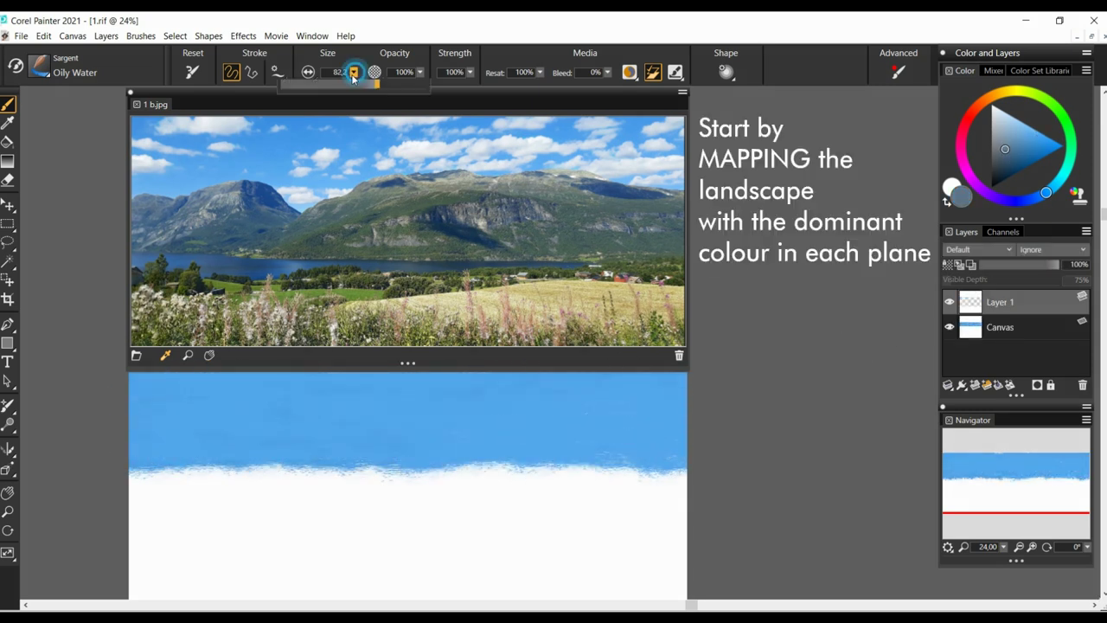
{"action": "mouse_move", "coordinate": [143, 450]}
{"action": "left_mouse_down"}
{"action": "mouse_move", "coordinate": [126, 454]}
{"action": "mouse_move", "coordinate": [175, 473]}
{"action": "mouse_move", "coordinate": [123, 493]}
{"action": "mouse_move", "coordinate": [181, 447]}
{"action": "mouse_move", "coordinate": [235, 430]}
{"action": "mouse_move", "coordinate": [322, 461]}
{"action": "left_mouse_up"}
{"action": "key", "text": "bracketright"}
{"action": "mouse_move", "coordinate": [305, 511]}
{"action": "left_mouse_down"}
{"action": "mouse_move", "coordinate": [296, 435]}
{"action": "mouse_move", "coordinate": [310, 497]}
{"action": "left_mouse_up"}
- Block in the large right mountain in muted grey-teal with a slightly smaller brush
{"action": "left_click", "coordinate": [375, 235]}
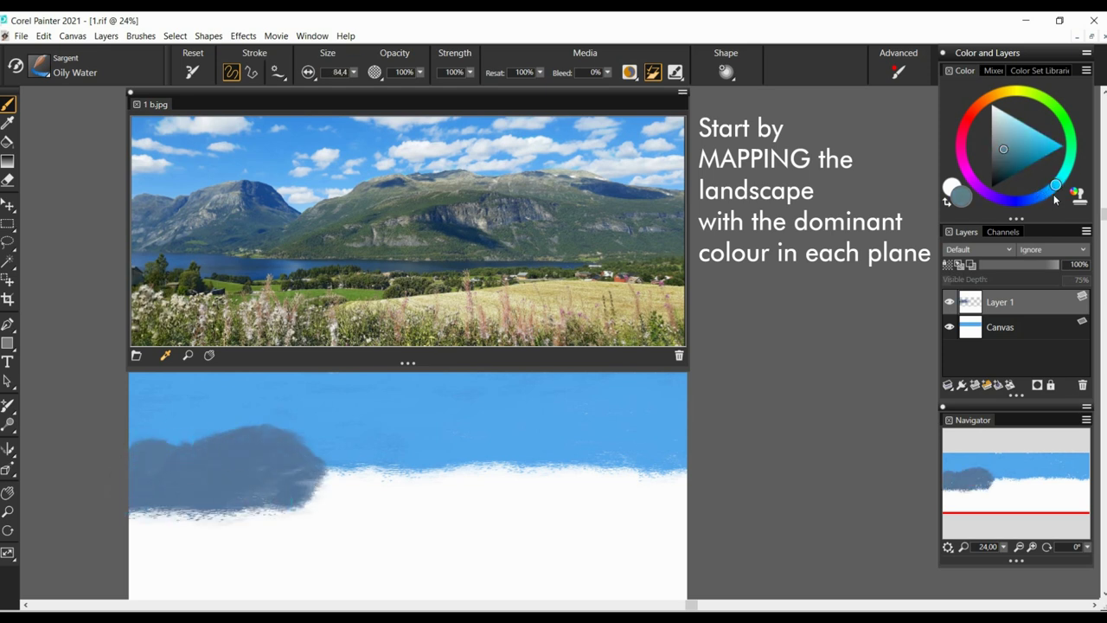
{"action": "key", "text": "bracketleft"}
{"action": "mouse_move", "coordinate": [321, 457]}
{"action": "left_mouse_down"}
{"action": "mouse_move", "coordinate": [389, 430]}
{"action": "mouse_move", "coordinate": [493, 417]}
{"action": "mouse_move", "coordinate": [687, 438]}
{"action": "left_mouse_up"}
- Paint a lighter grey-green band along the crest of the right mountain
{"action": "left_click", "coordinate": [1054, 105]}
{"action": "left_click", "coordinate": [992, 132]}
{"action": "key", "text": "bracketleft"}
{"action": "key", "text": "bracketright"}
{"action": "key", "text": "bracketright"}
{"action": "mouse_move", "coordinate": [372, 454]}
{"action": "left_mouse_down"}
{"action": "mouse_move", "coordinate": [297, 490]}
{"action": "mouse_move", "coordinate": [407, 506]}
{"action": "mouse_move", "coordinate": [625, 502]}
{"action": "mouse_move", "coordinate": [666, 454]}
{"action": "mouse_move", "coordinate": [416, 425]}
{"action": "mouse_move", "coordinate": [542, 435]}
{"action": "mouse_move", "coordinate": [470, 432]}
{"action": "mouse_move", "coordinate": [557, 424]}
{"action": "left_mouse_up"}
- Work muted grey and green tones into the far right end of the mountain crest and its slope
{"action": "left_click", "coordinate": [1001, 146]}
{"action": "left_click", "coordinate": [354, 72]}
{"action": "left_click", "coordinate": [999, 157]}
{"action": "mouse_move", "coordinate": [597, 428]}
{"action": "left_mouse_down"}
{"action": "mouse_move", "coordinate": [683, 449]}
{"action": "mouse_move", "coordinate": [650, 438]}
{"action": "mouse_move", "coordinate": [657, 445]}
{"action": "left_mouse_up"}
{"action": "left_click", "coordinate": [1049, 191]}
{"action": "left_click", "coordinate": [1001, 146]}
{"action": "left_click", "coordinate": [1068, 124]}
{"action": "left_click", "coordinate": [998, 145]}
{"action": "left_click", "coordinate": [1046, 192]}
{"action": "left_click", "coordinate": [1067, 169]}
- Add a new layer and paint a saturated blue lake strip below the mountains
{"action": "left_click", "coordinate": [975, 384]}
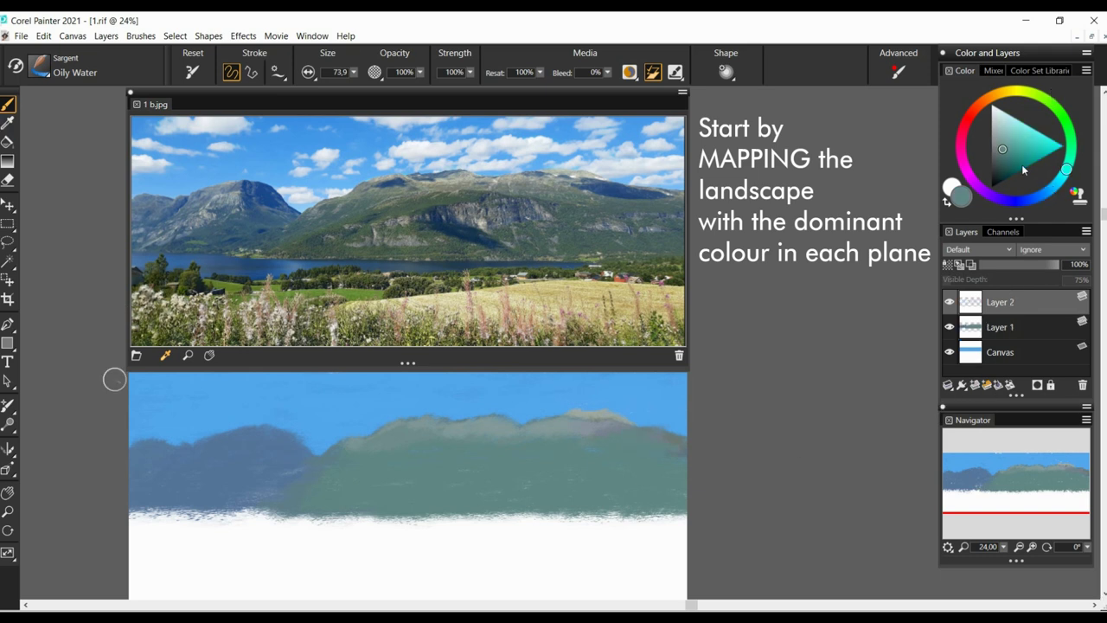
{"action": "left_click", "coordinate": [1039, 197]}
{"action": "left_click", "coordinate": [1024, 144]}
{"action": "mouse_move", "coordinate": [129, 515]}
{"action": "left_mouse_down"}
{"action": "mouse_move", "coordinate": [242, 516]}
{"action": "mouse_move", "coordinate": [254, 554]}
{"action": "mouse_move", "coordinate": [402, 539]}
{"action": "mouse_move", "coordinate": [317, 539]}
{"action": "left_mouse_up"}
- Add a new layer and paint a rolling band of green land along the lake's near shore
{"action": "left_click", "coordinate": [974, 385]}
{"action": "left_click", "coordinate": [1052, 102]}
{"action": "left_click", "coordinate": [1009, 157]}
{"action": "mouse_move", "coordinate": [131, 557]}
{"action": "left_mouse_down"}
{"action": "mouse_move", "coordinate": [121, 571]}
{"action": "mouse_move", "coordinate": [161, 548]}
{"action": "mouse_move", "coordinate": [227, 554]}
{"action": "left_mouse_up"}
{"action": "left_click", "coordinate": [1007, 153]}
{"action": "mouse_move", "coordinate": [229, 557]}
{"action": "left_mouse_down"}
{"action": "mouse_move", "coordinate": [145, 575]}
{"action": "mouse_move", "coordinate": [254, 554]}
{"action": "mouse_move", "coordinate": [323, 559]}
{"action": "mouse_move", "coordinate": [303, 545]}
{"action": "mouse_move", "coordinate": [558, 525]}
{"action": "mouse_move", "coordinate": [323, 588]}
{"action": "mouse_move", "coordinate": [153, 531]}
{"action": "left_mouse_up"}
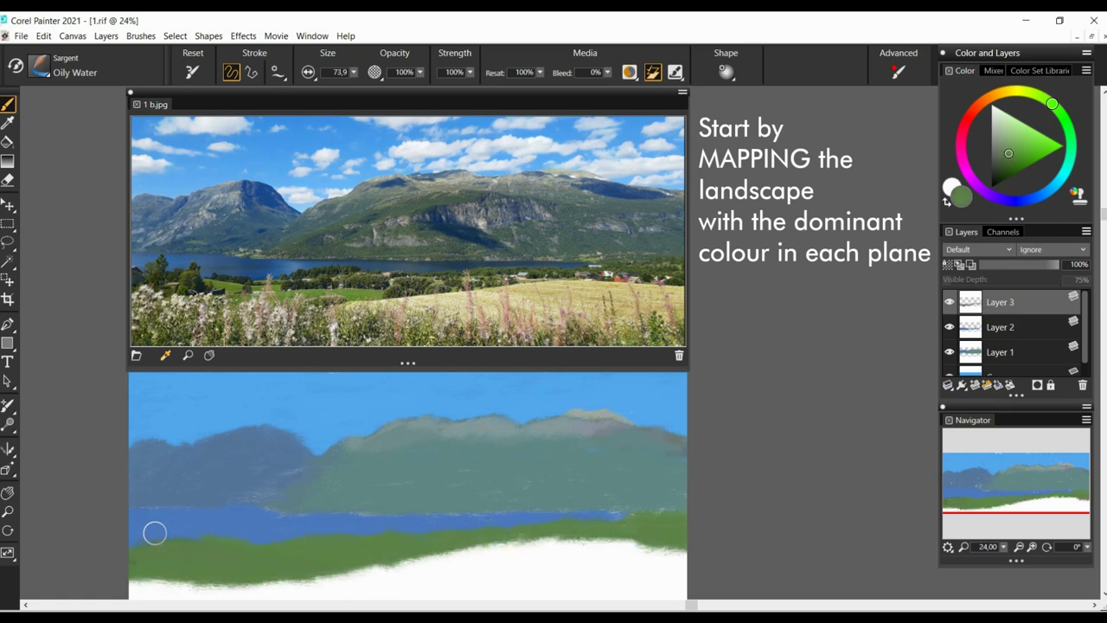
- Add a new layer and block in the pale yellow-beige field in the lower right of the landscape
{"action": "key", "text": "ctrl+shift+n"}
{"action": "left_click", "coordinate": [1011, 91]}
{"action": "left_click", "coordinate": [1009, 131]}
{"action": "mouse_move", "coordinate": [343, 572]}
{"action": "left_mouse_down"}
{"action": "mouse_move", "coordinate": [536, 553]}
{"action": "mouse_move", "coordinate": [600, 531]}
{"action": "mouse_move", "coordinate": [346, 590]}
{"action": "mouse_move", "coordinate": [683, 554]}
{"action": "mouse_move", "coordinate": [281, 593]}
{"action": "left_mouse_up"}
- Add a new layer and paint green foreground vegetation across the base of the landscape
{"action": "key", "text": "ctrl+shift+n"}
{"action": "left_click", "coordinate": [1046, 99]}
{"action": "left_click", "coordinate": [1006, 158]}
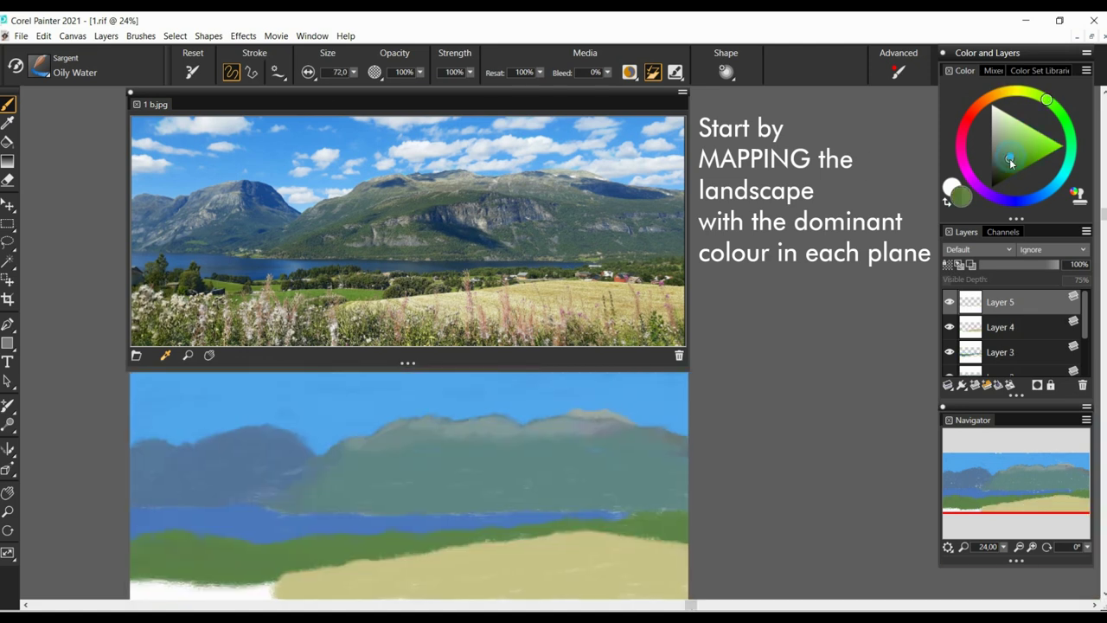
{"action": "key", "text": "bracketleft"}
{"action": "mouse_move", "coordinate": [132, 583]}
{"action": "left_mouse_down"}
{"action": "mouse_move", "coordinate": [193, 571]}
{"action": "mouse_move", "coordinate": [239, 589]}
{"action": "mouse_move", "coordinate": [303, 578]}
{"action": "mouse_move", "coordinate": [289, 579]}
{"action": "mouse_move", "coordinate": [310, 597]}
{"action": "mouse_move", "coordinate": [375, 595]}
{"action": "mouse_move", "coordinate": [395, 575]}
{"action": "mouse_move", "coordinate": [398, 592]}
{"action": "mouse_move", "coordinate": [643, 591]}
{"action": "left_mouse_up"}
- Layer more green grass tufts over the foreground with an adjusted green and a larger brush
{"action": "left_click", "coordinate": [1013, 147]}
{"action": "left_click", "coordinate": [1049, 103]}
{"action": "left_click", "coordinate": [1006, 158]}
{"action": "key", "text": "bracketright"}
{"action": "key", "text": "bracketright"}
{"action": "left_click_drag", "start_coordinate": [134, 586], "coordinate": [687, 590]}
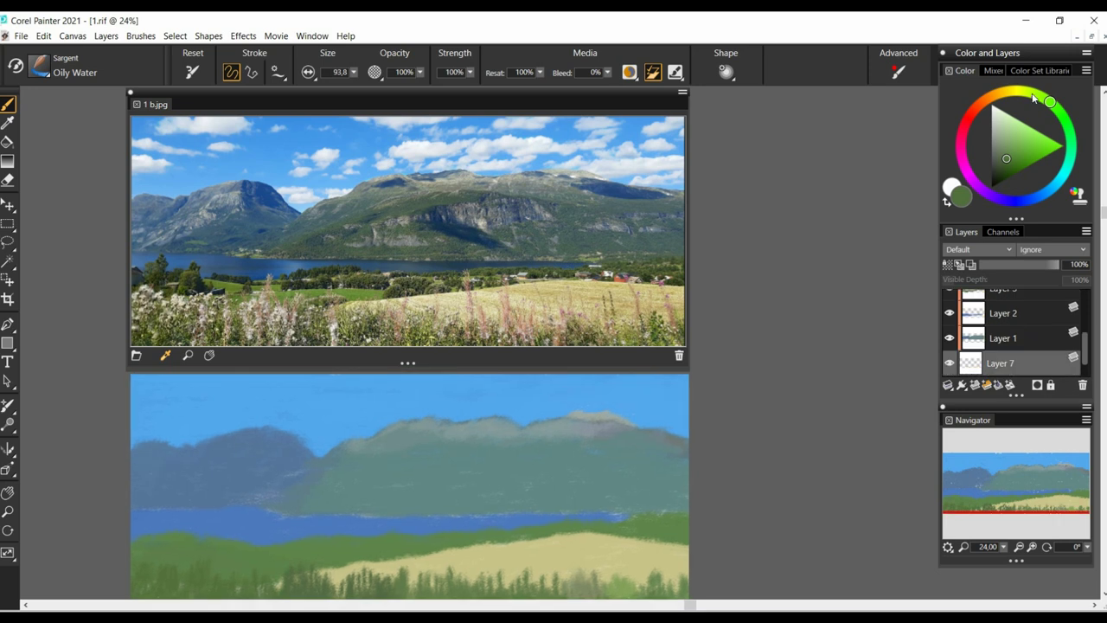
- Set the brush to size 207.6 and 25% opacity, then glaze a deeper blue along the top of the sky on Layer 7
{"action": "left_click", "coordinate": [1041, 196]}
{"action": "left_click", "coordinate": [1021, 142]}
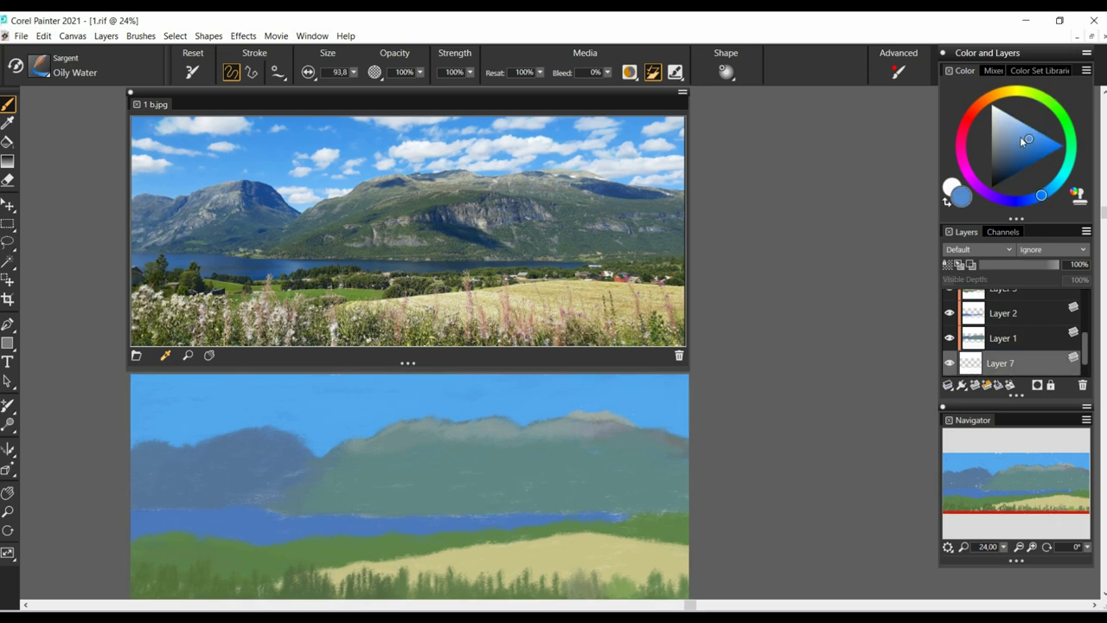
{"action": "left_click", "coordinate": [1032, 145]}
{"action": "left_click", "coordinate": [1030, 140]}
{"action": "left_click_drag", "start_coordinate": [353, 73], "coordinate": [361, 87]}
{"action": "left_click_drag", "start_coordinate": [421, 73], "coordinate": [369, 87]}
{"action": "mouse_move", "coordinate": [177, 379]}
{"action": "left_mouse_down"}
{"action": "mouse_move", "coordinate": [106, 379]}
{"action": "mouse_move", "coordinate": [688, 385]}
{"action": "left_mouse_up"}
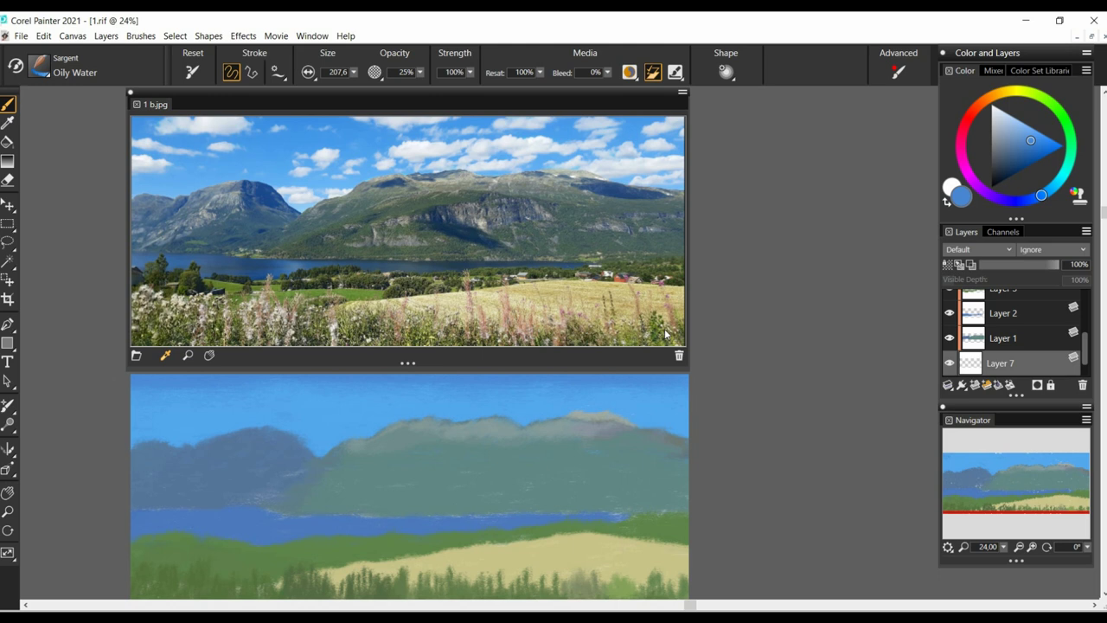
{"action": "scroll", "coordinate": [605, 485], "scroll_direction": "down", "scroll_amount": 2}
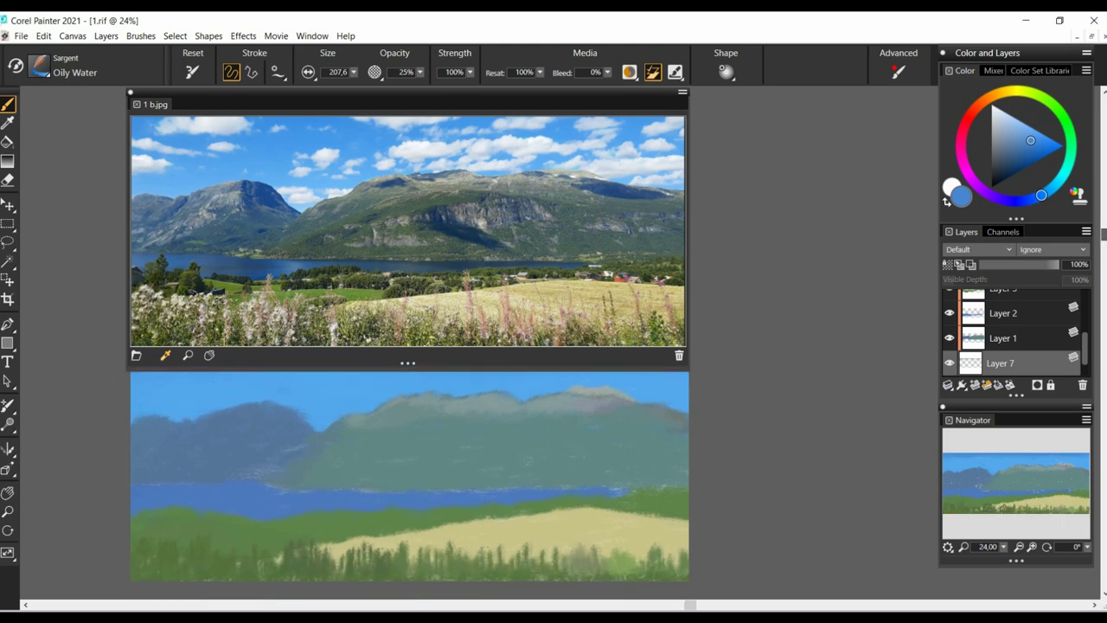
{"action": "scroll", "coordinate": [410, 484], "scroll_direction": "up", "scroll_amount": 2}
{"action": "scroll", "coordinate": [410, 485], "scroll_direction": "down", "scroll_amount": 1}
{"action": "left_click", "coordinate": [1027, 338]}
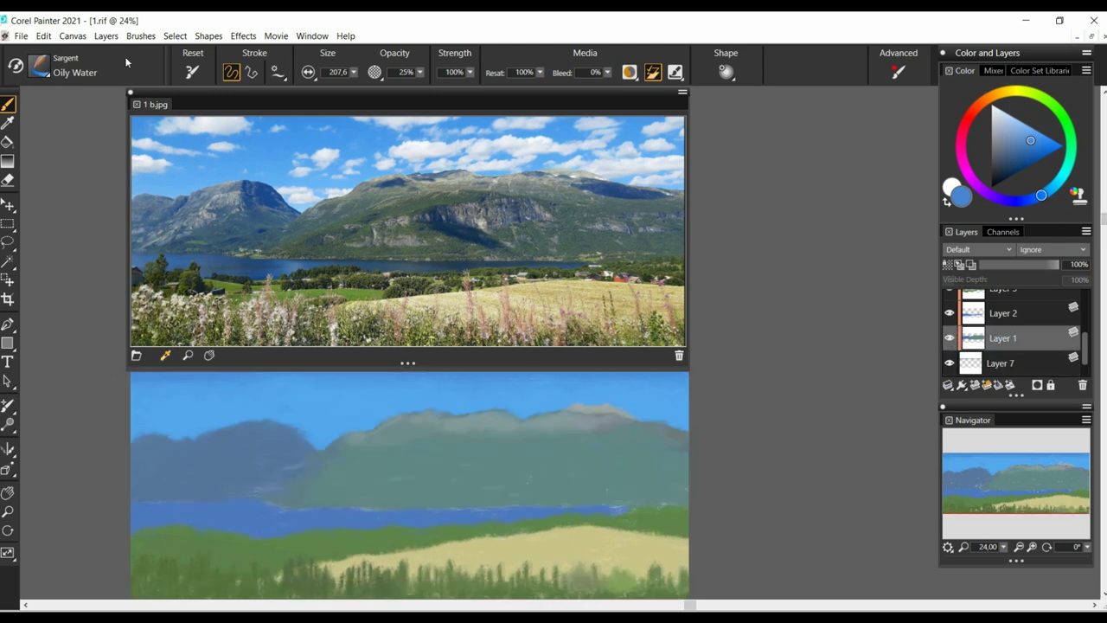
{"action": "key", "text": "f"}
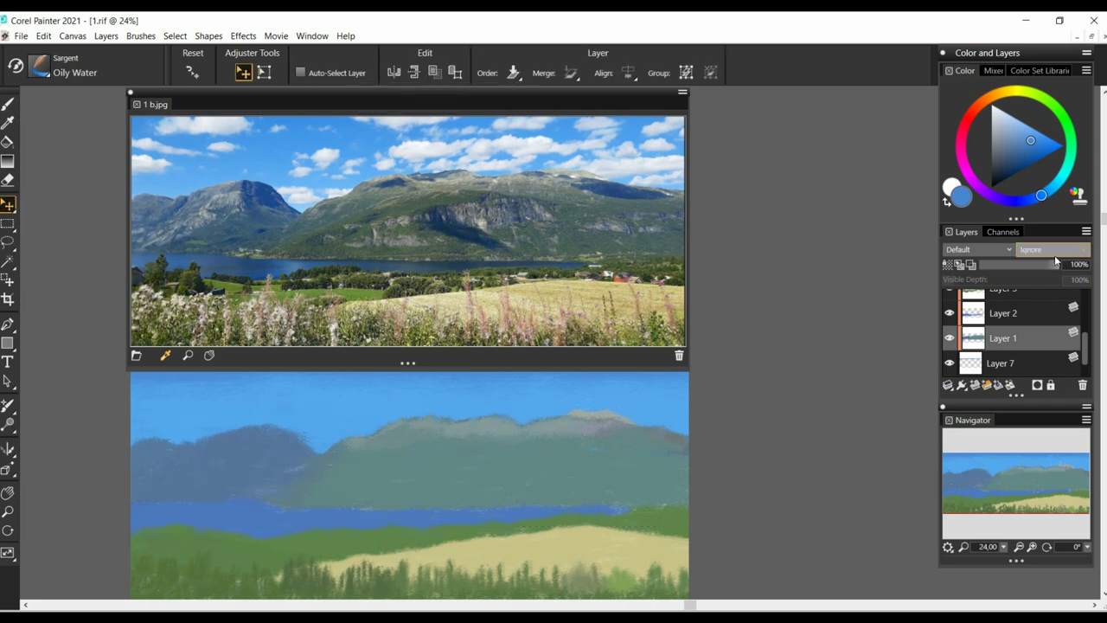
{"action": "left_click_drag", "start_coordinate": [1085, 348], "coordinate": [1086, 361]}
- On Layer 7, brush a more saturated blue across the upper sky
{"action": "left_click", "coordinate": [1020, 339]}
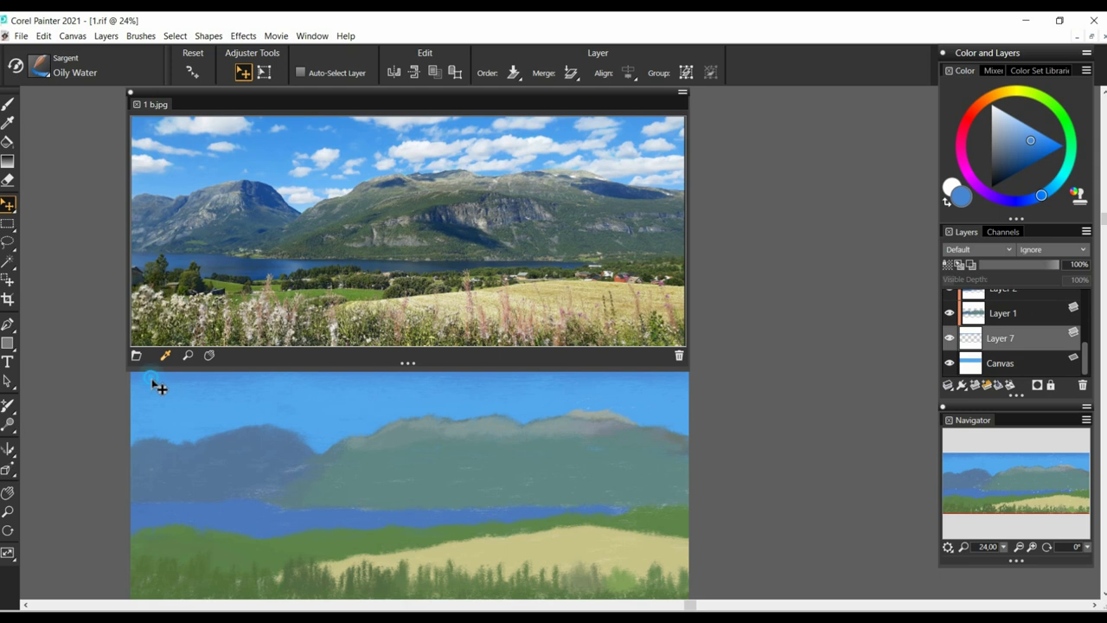
{"action": "key", "text": "b"}
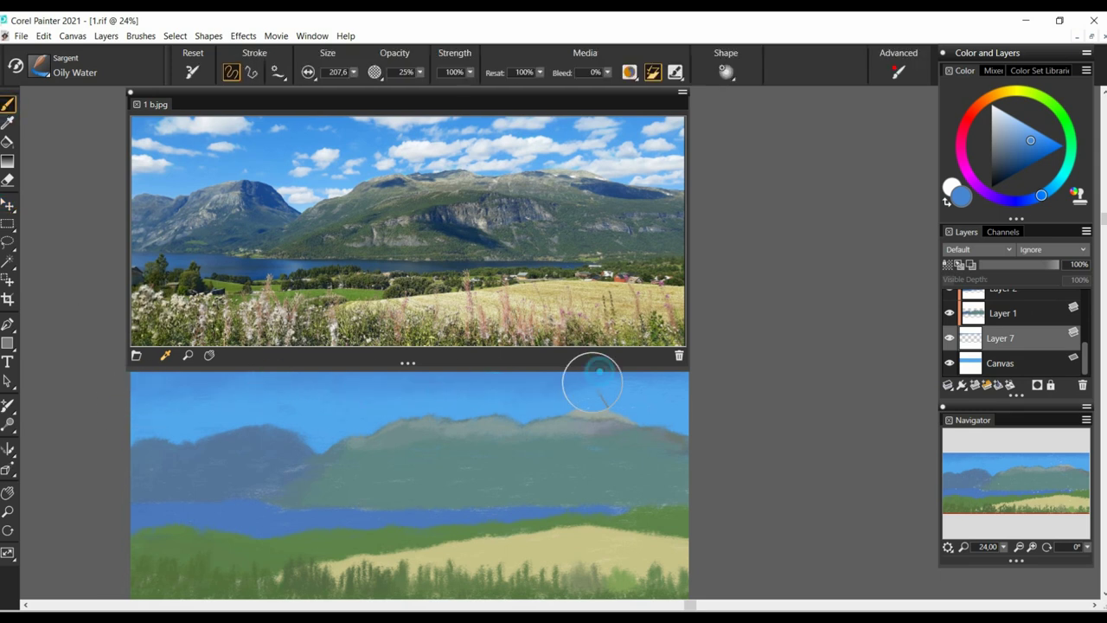
{"action": "left_click", "coordinate": [1045, 139]}
{"action": "left_click_drag", "start_coordinate": [168, 392], "coordinate": [694, 380]}
- Adjust the opacity of Layer 7 while adding more blue strokes to the left part of the sky
{"action": "left_click_drag", "start_coordinate": [1040, 266], "coordinate": [1027, 266]}
{"action": "left_click_drag", "start_coordinate": [202, 396], "coordinate": [275, 400]}
{"action": "left_click_drag", "start_coordinate": [1025, 266], "coordinate": [1013, 266]}
{"action": "left_click_drag", "start_coordinate": [180, 396], "coordinate": [235, 410]}
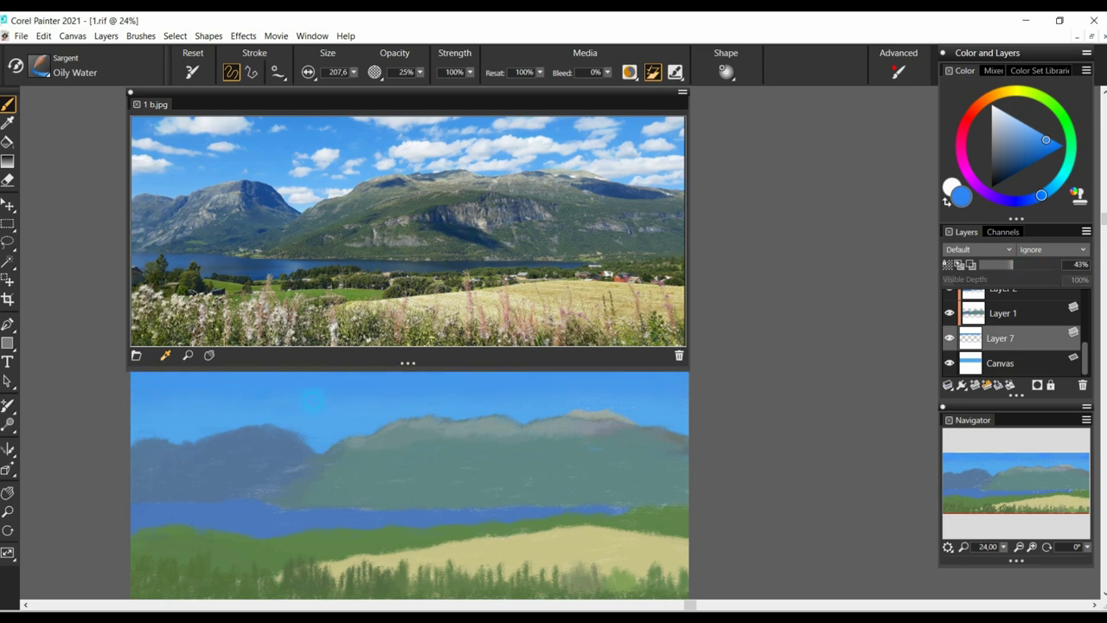
{"action": "left_click_drag", "start_coordinate": [1014, 264], "coordinate": [1043, 266]}
- Add a new layer, paint saturated blue across the sky, set its opacity to 32% and compare with it hidden
{"action": "left_click", "coordinate": [975, 386]}
{"action": "mouse_move", "coordinate": [143, 407]}
{"action": "left_mouse_down"}
{"action": "mouse_move", "coordinate": [279, 395]}
{"action": "mouse_move", "coordinate": [688, 402]}
{"action": "left_mouse_up"}
{"action": "left_click_drag", "start_coordinate": [1056, 264], "coordinate": [1004, 269]}
{"action": "left_click", "coordinate": [949, 338]}
{"action": "left_click", "coordinate": [950, 339]}
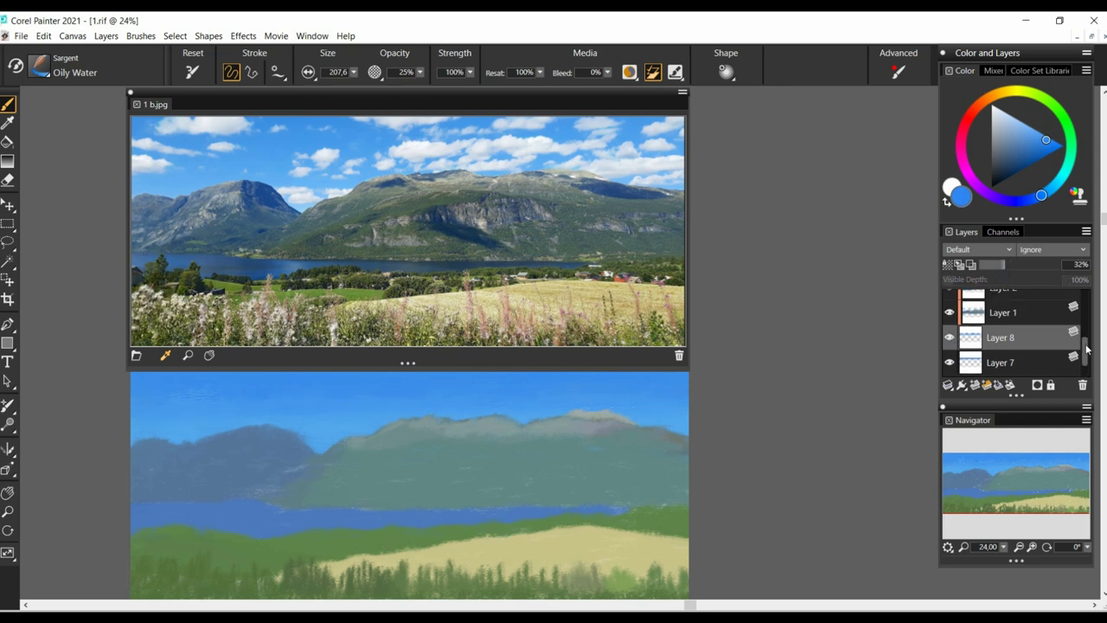
- On the MAP THE SKY layer, paint wispy near-white clouds in the left sky, lowering brush opacity to 23%
{"action": "left_click_drag", "start_coordinate": [1087, 349], "coordinate": [1085, 360]}
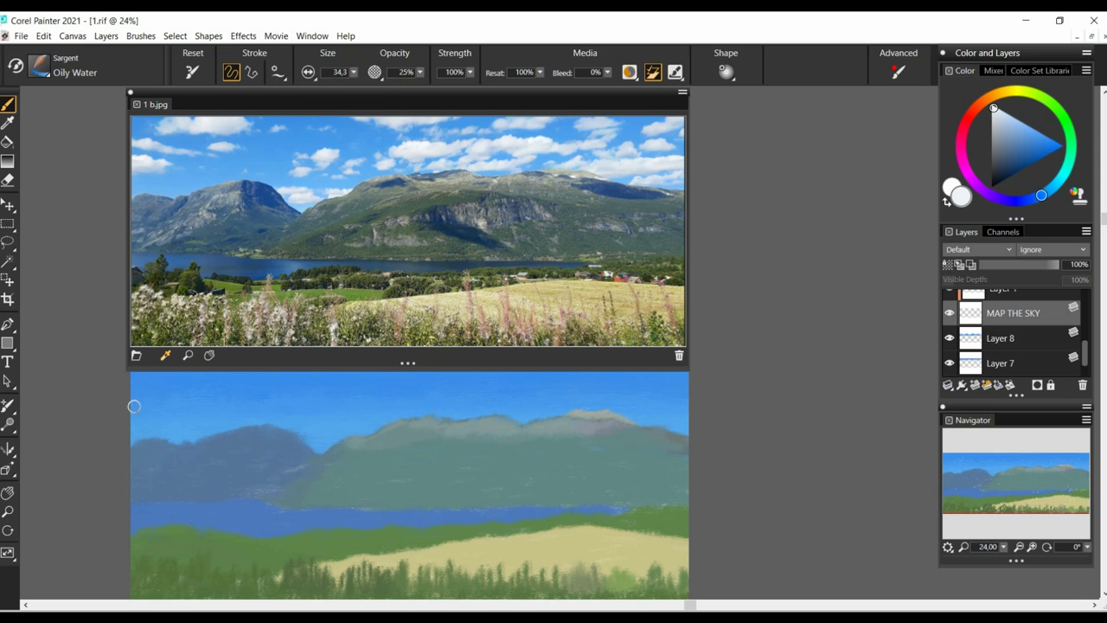
{"action": "mouse_move", "coordinate": [138, 419]}
{"action": "left_mouse_down"}
{"action": "mouse_move", "coordinate": [138, 410]}
{"action": "mouse_move", "coordinate": [170, 412]}
{"action": "left_mouse_up"}
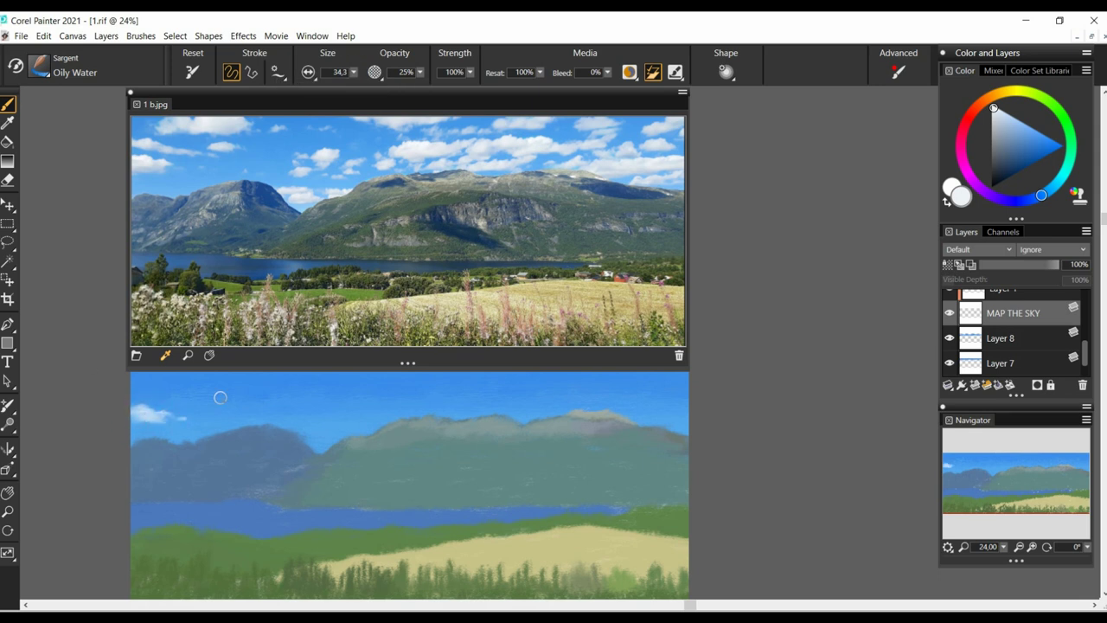
{"action": "left_click_drag", "start_coordinate": [420, 72], "coordinate": [381, 90]}
{"action": "mouse_move", "coordinate": [135, 390]}
{"action": "left_mouse_down"}
{"action": "mouse_move", "coordinate": [215, 415]}
{"action": "mouse_move", "coordinate": [174, 399]}
{"action": "left_mouse_up"}
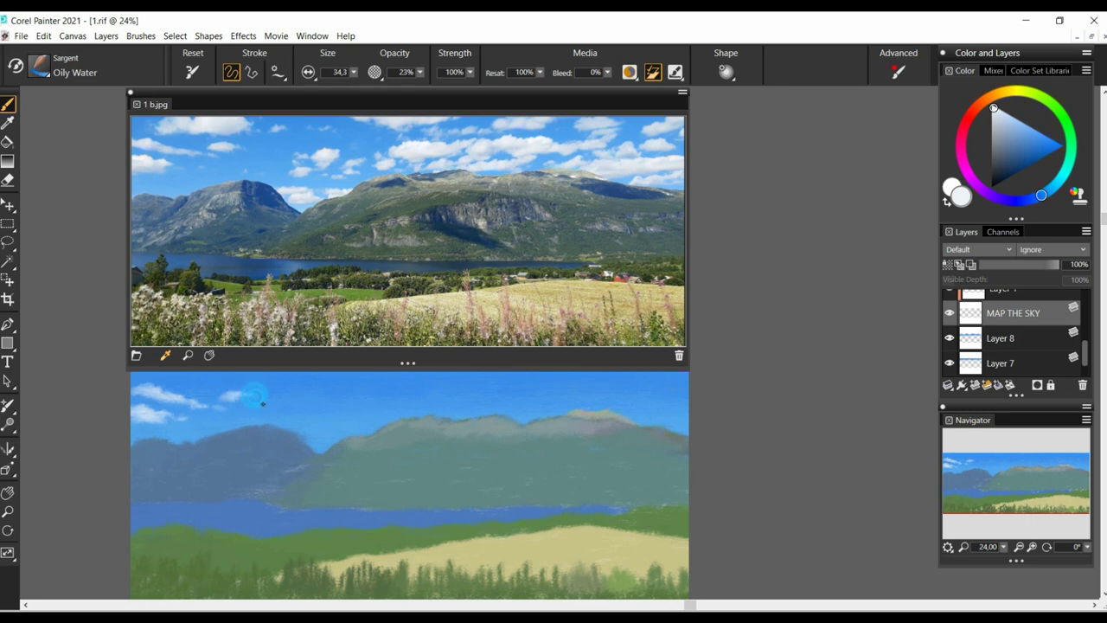
{"action": "left_click_drag", "start_coordinate": [254, 396], "coordinate": [230, 401]}
{"action": "mouse_move", "coordinate": [171, 376]}
{"action": "left_mouse_down"}
{"action": "mouse_move", "coordinate": [227, 381]}
{"action": "mouse_move", "coordinate": [169, 375]}
{"action": "mouse_move", "coordinate": [268, 378]}
{"action": "left_mouse_up"}
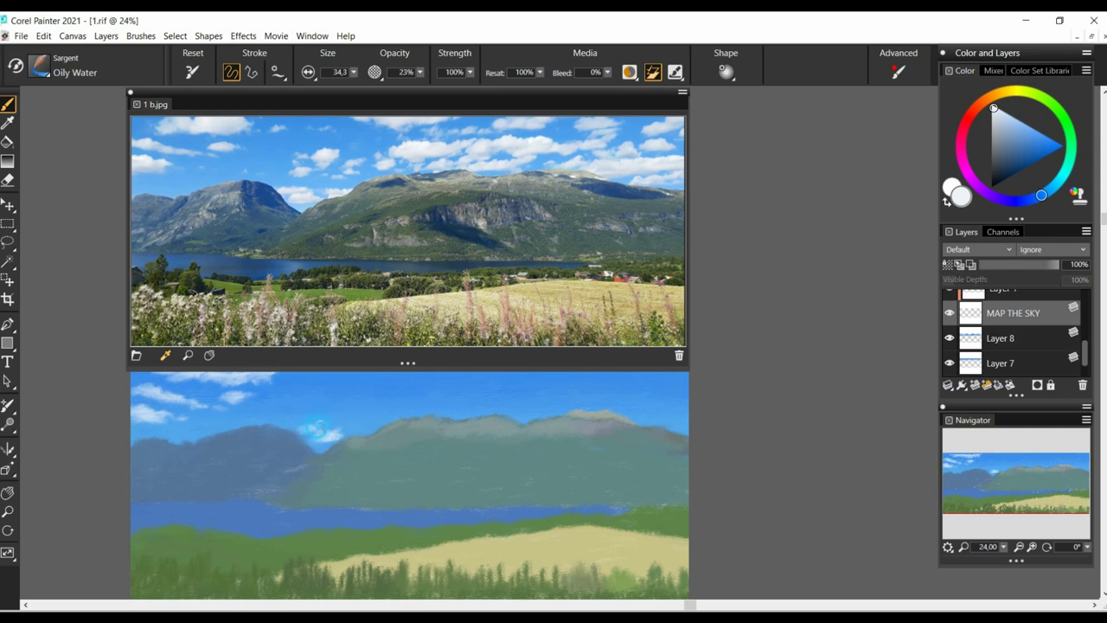
- Paint the remaining wispy clouds over the middle and right of the sky, following the reference photo
{"action": "left_click_drag", "start_coordinate": [320, 429], "coordinate": [329, 427]}
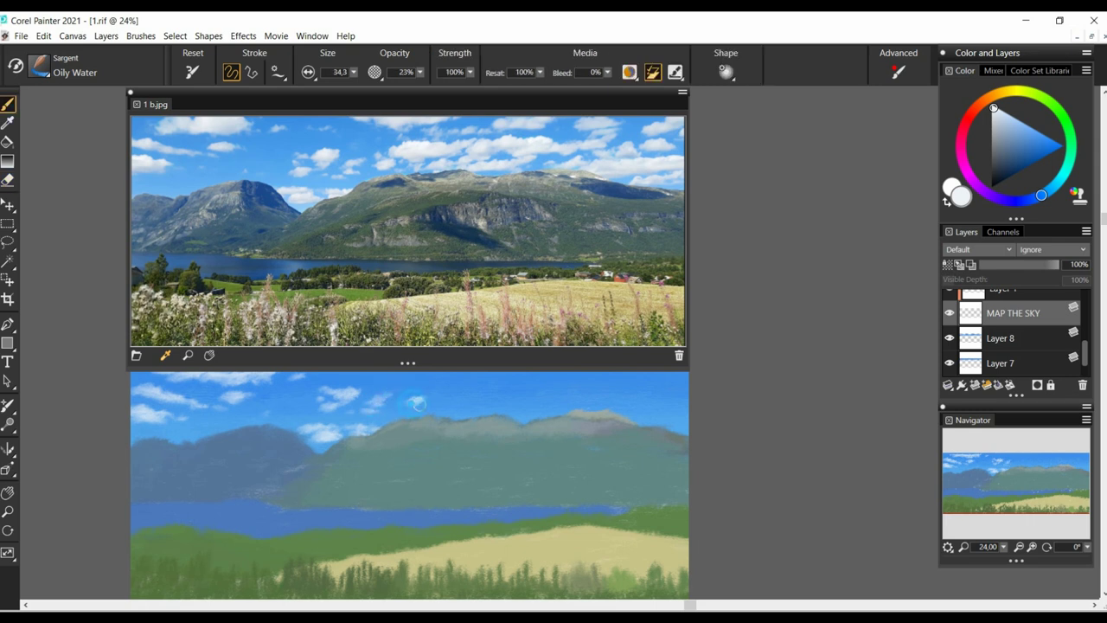
{"action": "left_click_drag", "start_coordinate": [416, 403], "coordinate": [424, 400]}
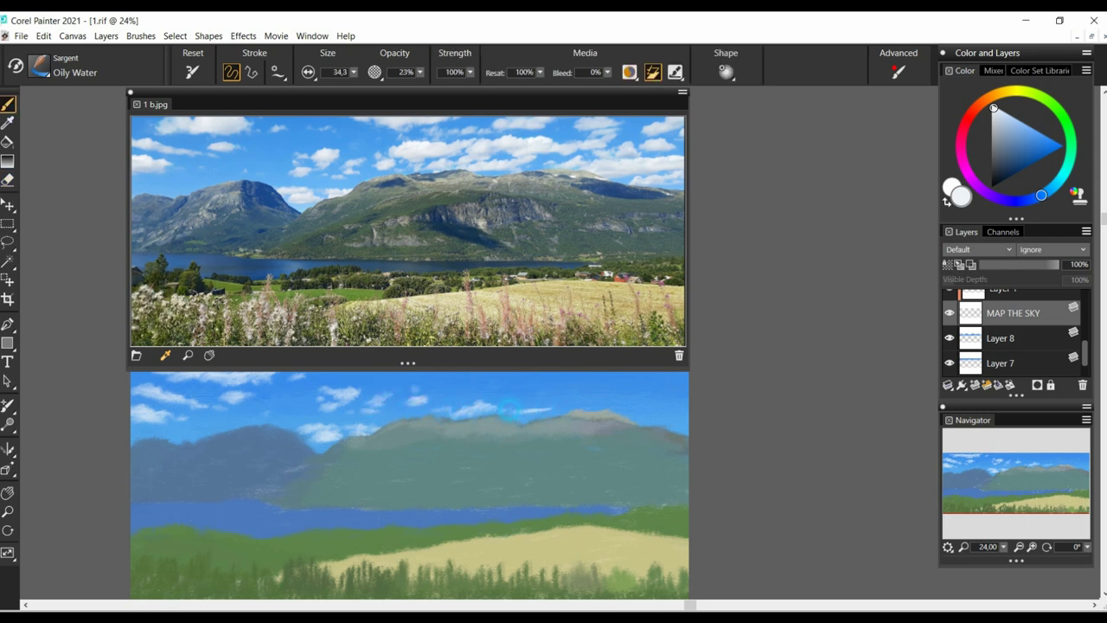
{"action": "left_click_drag", "start_coordinate": [510, 409], "coordinate": [554, 415]}
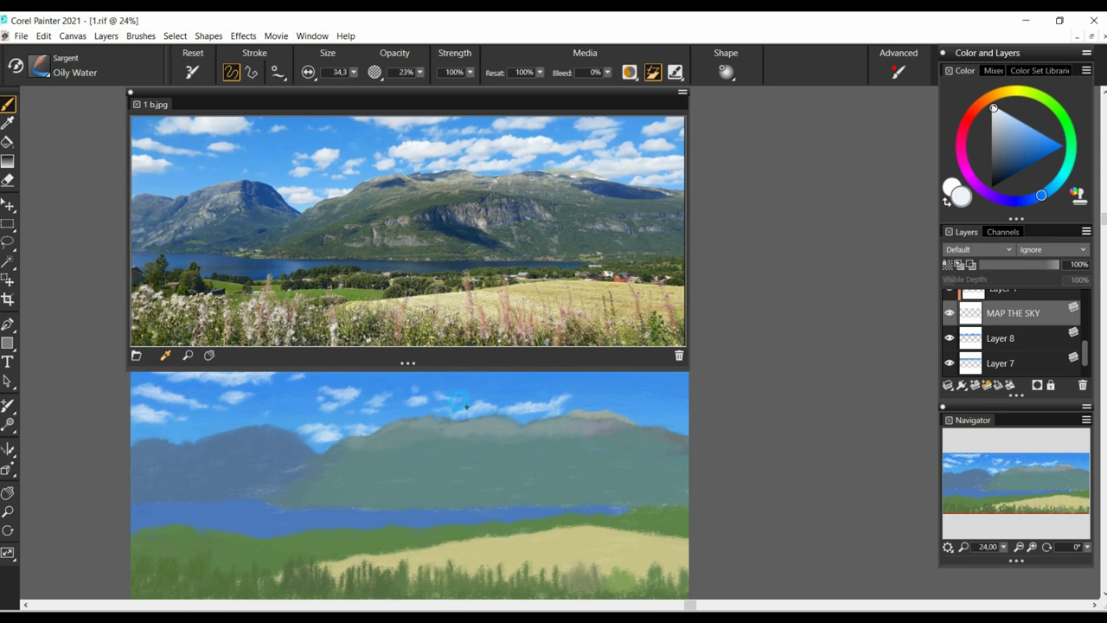
{"action": "mouse_move", "coordinate": [468, 402]}
{"action": "left_mouse_down"}
{"action": "mouse_move", "coordinate": [508, 395]}
{"action": "mouse_move", "coordinate": [485, 404]}
{"action": "mouse_move", "coordinate": [501, 400]}
{"action": "mouse_move", "coordinate": [508, 383]}
{"action": "mouse_move", "coordinate": [494, 398]}
{"action": "mouse_move", "coordinate": [529, 404]}
{"action": "mouse_move", "coordinate": [531, 388]}
{"action": "mouse_move", "coordinate": [553, 381]}
{"action": "mouse_move", "coordinate": [547, 404]}
{"action": "mouse_move", "coordinate": [572, 383]}
{"action": "mouse_move", "coordinate": [602, 400]}
{"action": "mouse_move", "coordinate": [662, 371]}
{"action": "left_mouse_up"}
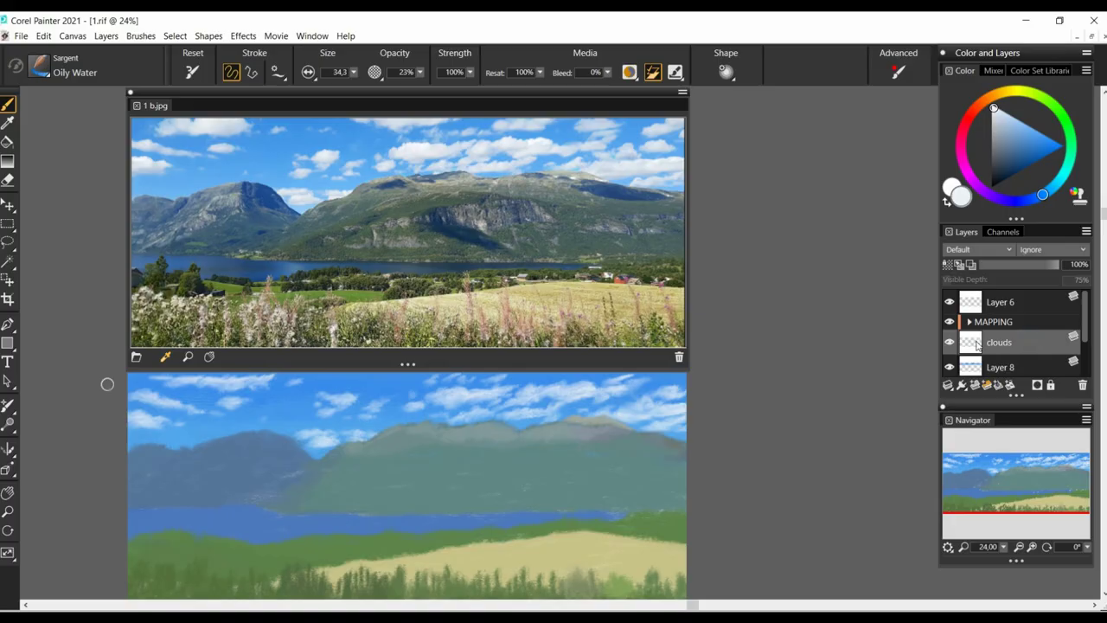
- Brighten the clouds in the left half of the sky with white strokes on Layer 9, using brush size 27.0
{"action": "left_click_drag", "start_coordinate": [133, 397], "coordinate": [149, 393]}
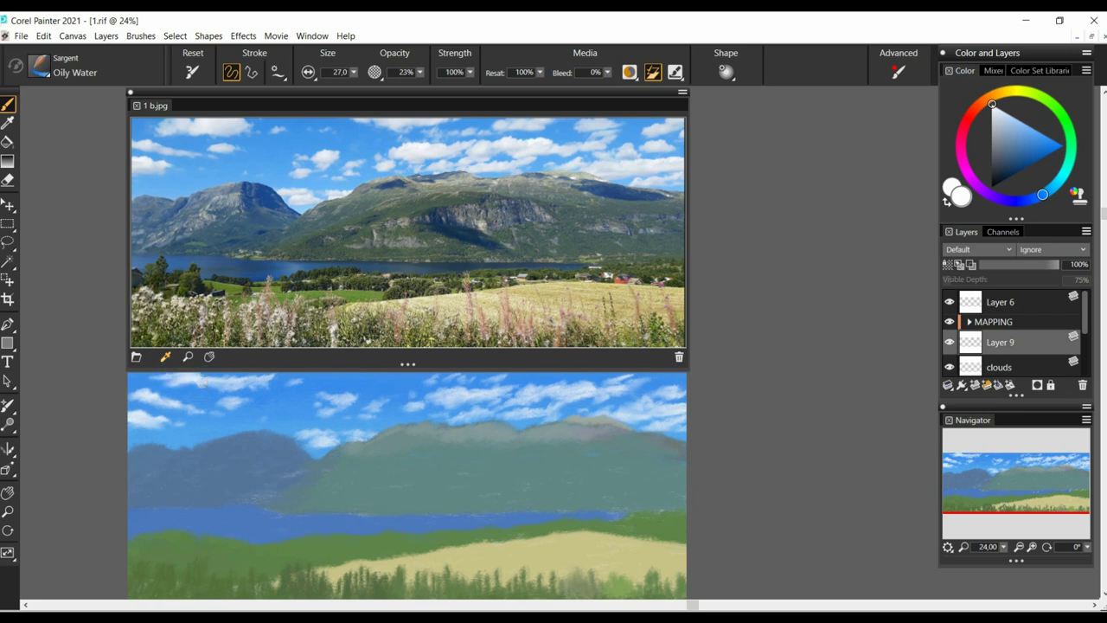
{"action": "left_click_drag", "start_coordinate": [226, 381], "coordinate": [239, 387]}
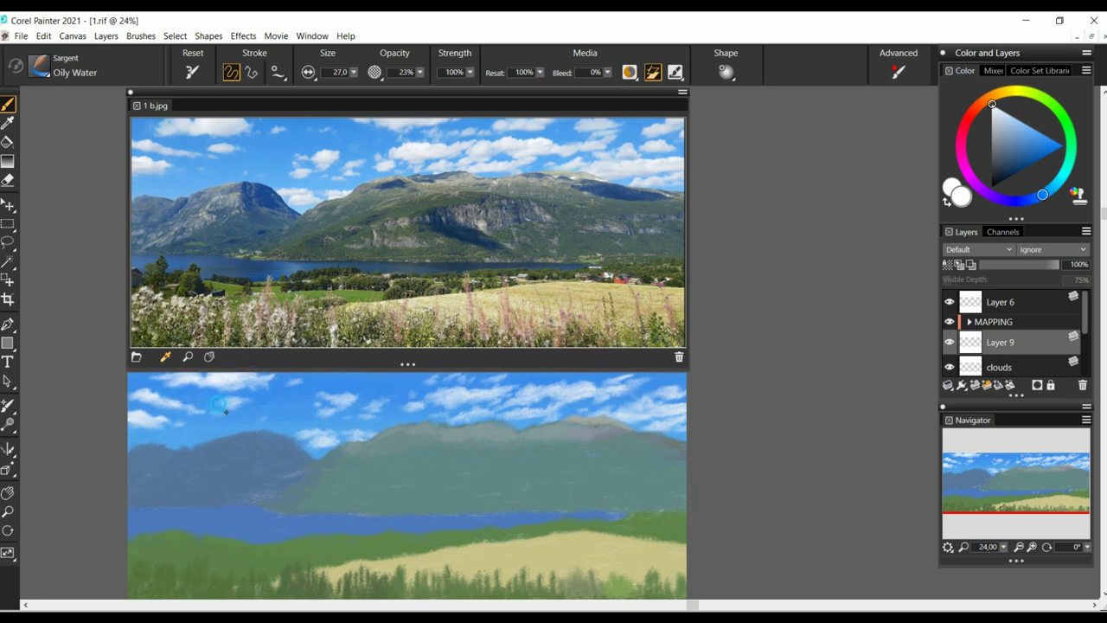
{"action": "left_click_drag", "start_coordinate": [327, 402], "coordinate": [342, 401]}
{"action": "left_click_drag", "start_coordinate": [318, 441], "coordinate": [304, 434]}
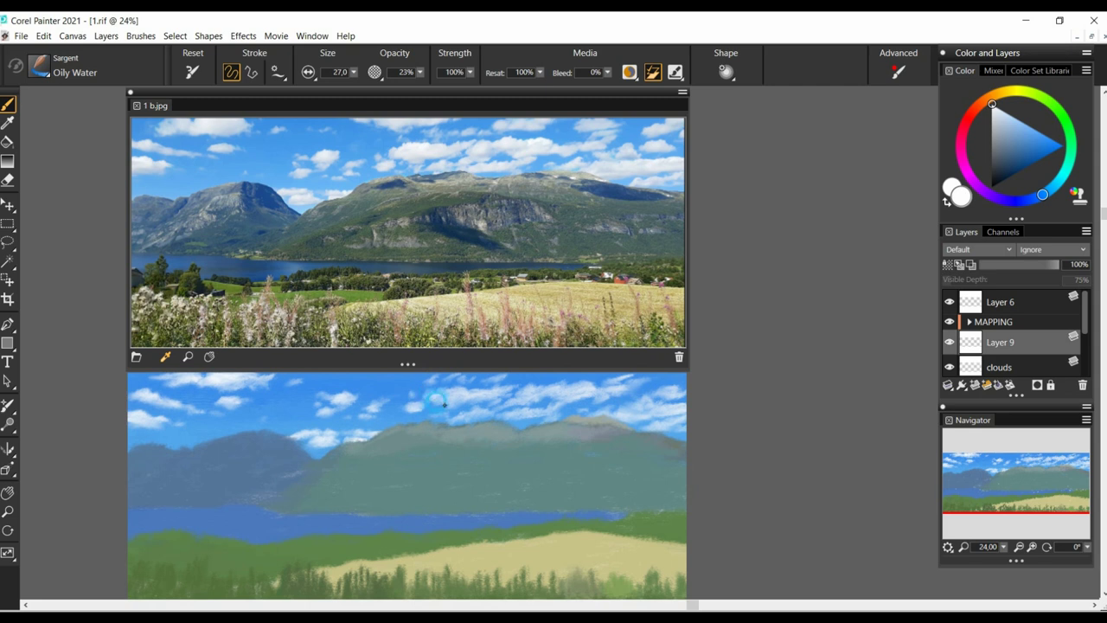
- Add white highlights to the clouds in the right half of the sky and compare with Layer 9 hidden
{"action": "left_click_drag", "start_coordinate": [445, 405], "coordinate": [481, 403]}
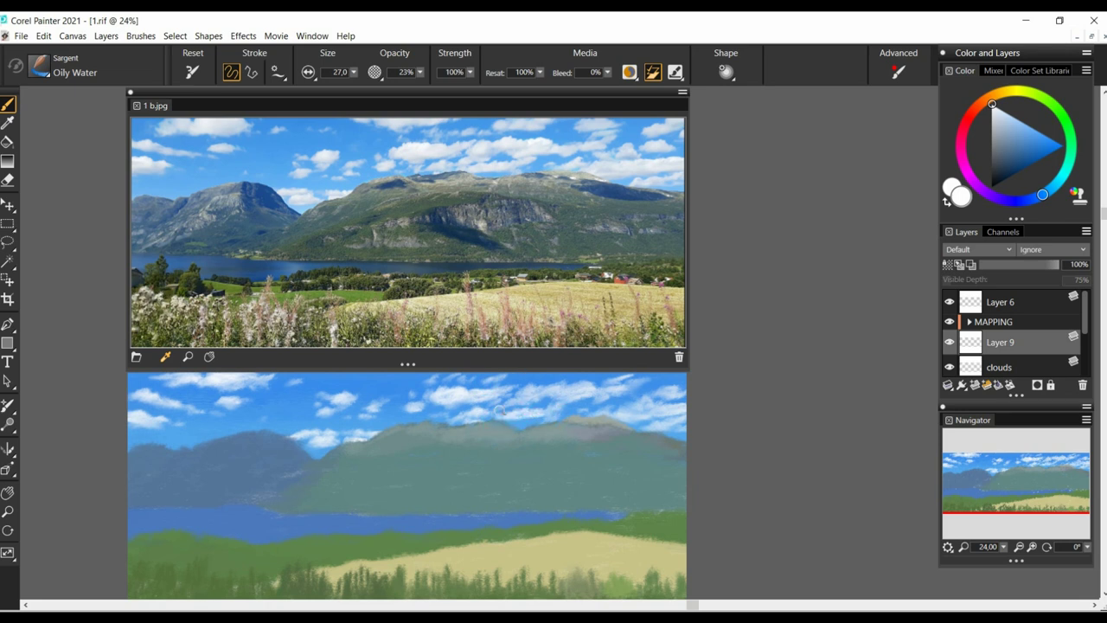
{"action": "mouse_move", "coordinate": [521, 397]}
{"action": "left_mouse_down"}
{"action": "mouse_move", "coordinate": [573, 392]}
{"action": "mouse_move", "coordinate": [546, 387]}
{"action": "left_mouse_up"}
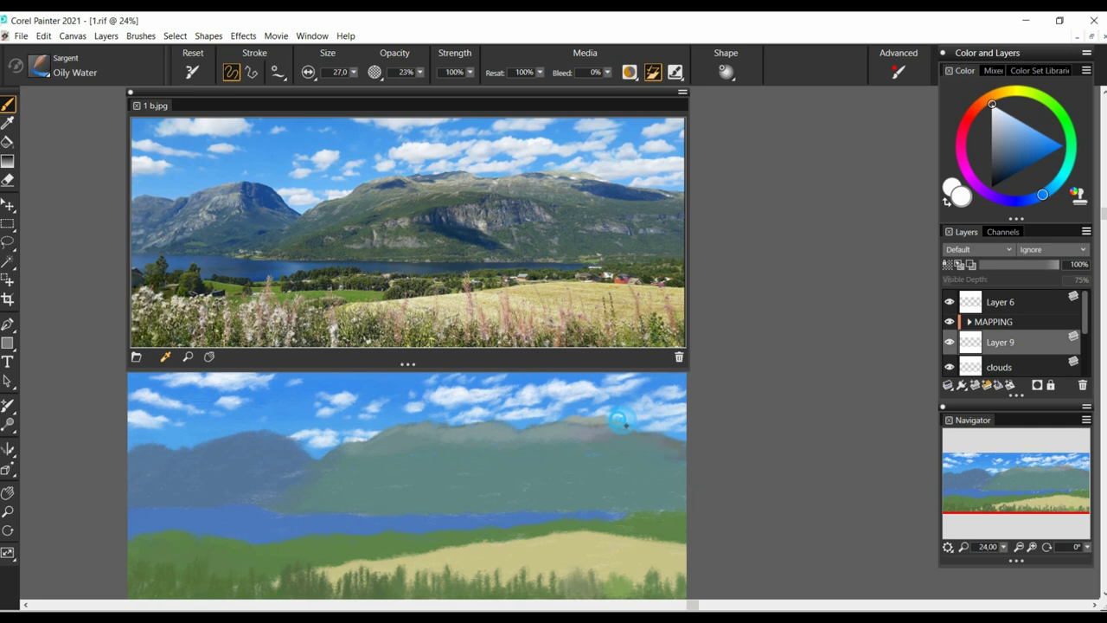
{"action": "mouse_move", "coordinate": [625, 425]}
{"action": "left_mouse_down"}
{"action": "mouse_move", "coordinate": [644, 414]}
{"action": "mouse_move", "coordinate": [661, 420]}
{"action": "left_mouse_up"}
{"action": "mouse_move", "coordinate": [682, 383]}
{"action": "left_mouse_down"}
{"action": "mouse_move", "coordinate": [659, 397]}
{"action": "mouse_move", "coordinate": [694, 369]}
{"action": "left_mouse_up"}
{"action": "left_click", "coordinate": [949, 341]}
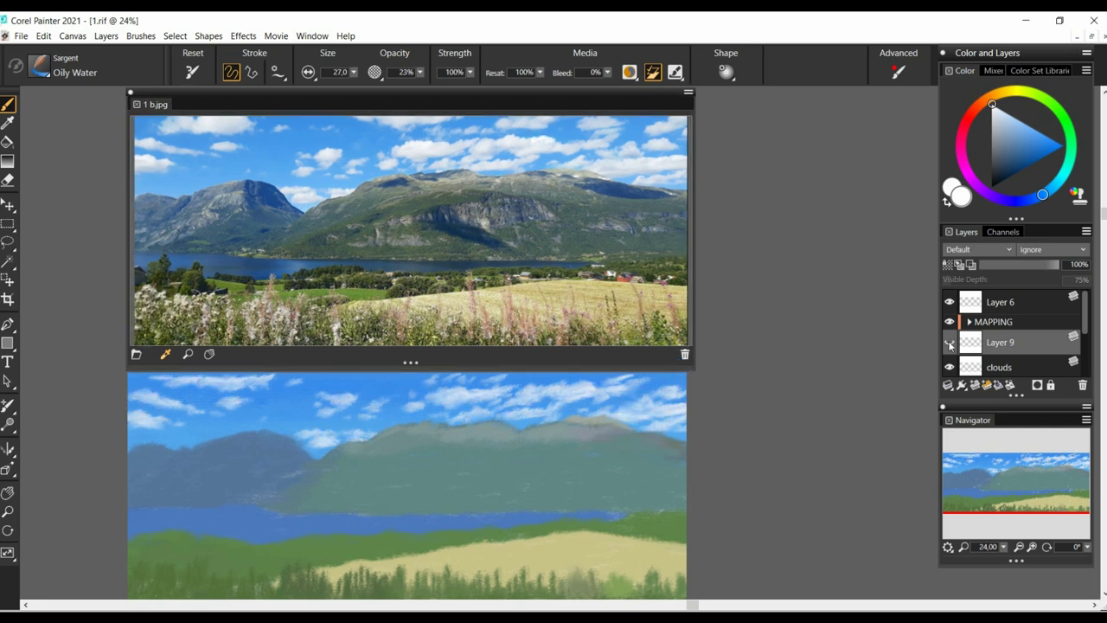
{"action": "left_click", "coordinate": [949, 342]}
- On the moutain shadows layer, paint dark blue shadows on the left mountain's slopes and peak
{"action": "left_click", "coordinate": [1023, 154]}
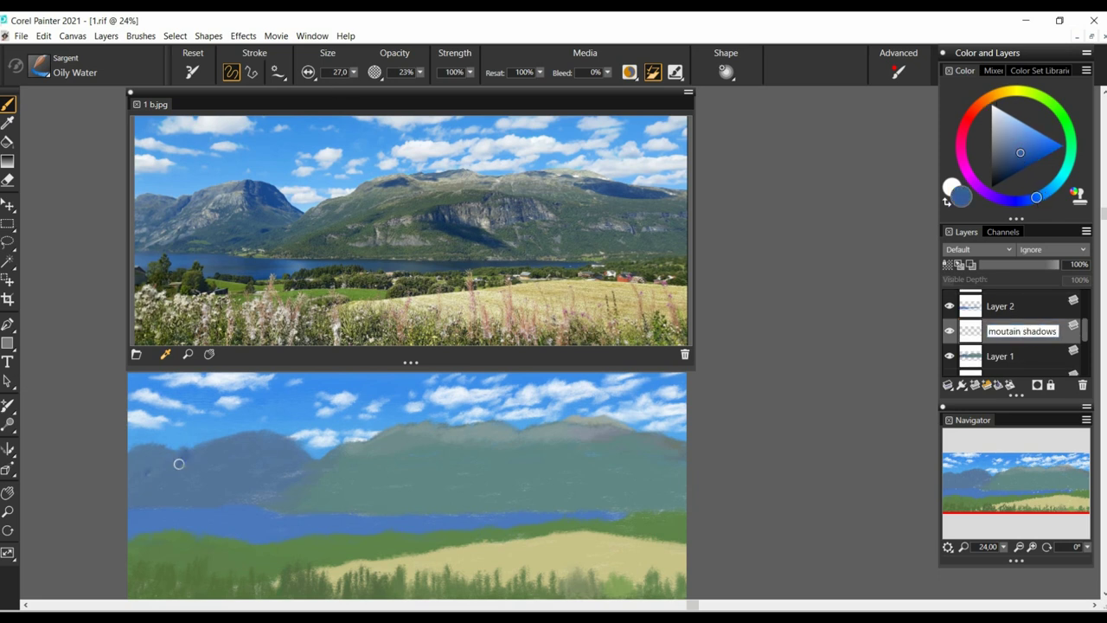
{"action": "left_click_drag", "start_coordinate": [183, 449], "coordinate": [149, 479]}
{"action": "mouse_move", "coordinate": [262, 433]}
{"action": "left_mouse_down"}
{"action": "mouse_move", "coordinate": [244, 440]}
{"action": "mouse_move", "coordinate": [272, 468]}
{"action": "mouse_move", "coordinate": [276, 443]}
{"action": "mouse_move", "coordinate": [296, 459]}
{"action": "mouse_move", "coordinate": [272, 464]}
{"action": "left_mouse_up"}
- Paint darker blue shadows near the right mountain's crest and a large diagonal shadow across its central slope
{"action": "left_click", "coordinate": [1027, 156]}
{"action": "key", "text": "bracketleft"}
{"action": "left_click_drag", "start_coordinate": [426, 430], "coordinate": [399, 435]}
{"action": "left_click", "coordinate": [1020, 159]}
{"action": "key", "text": "bracketright"}
{"action": "key", "text": "bracketleft"}
{"action": "mouse_move", "coordinate": [454, 461]}
{"action": "left_mouse_down"}
{"action": "mouse_move", "coordinate": [524, 500]}
{"action": "mouse_move", "coordinate": [484, 494]}
{"action": "mouse_move", "coordinate": [519, 497]}
{"action": "left_mouse_up"}
- Add dark blue shadows along the right end of the mountain crest and in the hollow beside the central shadow
{"action": "left_click", "coordinate": [1016, 163]}
{"action": "left_click", "coordinate": [1034, 198]}
{"action": "left_click", "coordinate": [1014, 162]}
{"action": "left_click_drag", "start_coordinate": [354, 73], "coordinate": [351, 77]}
{"action": "left_click", "coordinate": [1018, 157]}
{"action": "mouse_move", "coordinate": [588, 427]}
{"action": "left_mouse_down"}
{"action": "mouse_move", "coordinate": [671, 446]}
{"action": "mouse_move", "coordinate": [648, 441]}
{"action": "left_mouse_up"}
{"action": "mouse_move", "coordinate": [509, 448]}
{"action": "left_mouse_down"}
{"action": "mouse_move", "coordinate": [509, 470]}
{"action": "mouse_move", "coordinate": [569, 461]}
{"action": "mouse_move", "coordinate": [546, 419]}
{"action": "left_mouse_up"}
- Add finer dark blue shadows to the left mountain and small patches on the right mountain's near slope, using a smaller brush
{"action": "key", "text": "bracketleft"}
{"action": "key", "text": "bracketleft"}
{"action": "left_click_drag", "start_coordinate": [173, 450], "coordinate": [152, 467]}
{"action": "left_click", "coordinate": [1020, 151]}
{"action": "left_click", "coordinate": [1017, 157]}
{"action": "left_click_drag", "start_coordinate": [284, 476], "coordinate": [273, 479]}
{"action": "left_click_drag", "start_coordinate": [303, 468], "coordinate": [230, 487]}
{"action": "left_click", "coordinate": [1013, 162]}
{"action": "left_click_drag", "start_coordinate": [394, 463], "coordinate": [367, 490]}
- Add a mountain greens layer above the shadows and paint muted dark green along the left mountain's base
{"action": "left_click", "coordinate": [975, 384]}
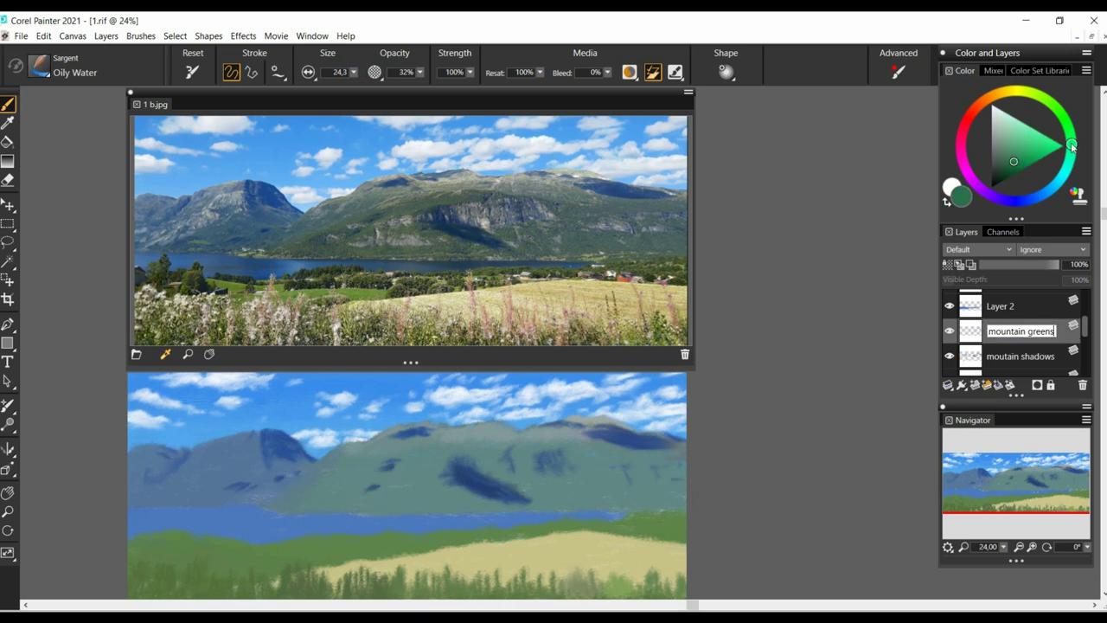
{"action": "left_click", "coordinate": [129, 487], "text": "alt"}
{"action": "left_click", "coordinate": [154, 492], "text": "alt"}
{"action": "mouse_move", "coordinate": [154, 490]}
{"action": "left_mouse_down"}
{"action": "mouse_move", "coordinate": [199, 503]}
{"action": "mouse_move", "coordinate": [225, 495]}
{"action": "mouse_move", "coordinate": [243, 468]}
{"action": "mouse_move", "coordinate": [289, 481]}
{"action": "mouse_move", "coordinate": [235, 480]}
{"action": "mouse_move", "coordinate": [315, 479]}
{"action": "mouse_move", "coordinate": [337, 467]}
{"action": "mouse_move", "coordinate": [291, 492]}
{"action": "mouse_move", "coordinate": [246, 471]}
{"action": "left_mouse_up"}
{"action": "left_click", "coordinate": [200, 486], "text": "alt"}
{"action": "key", "text": "bracketleft"}
{"action": "key", "text": "bracketleft"}
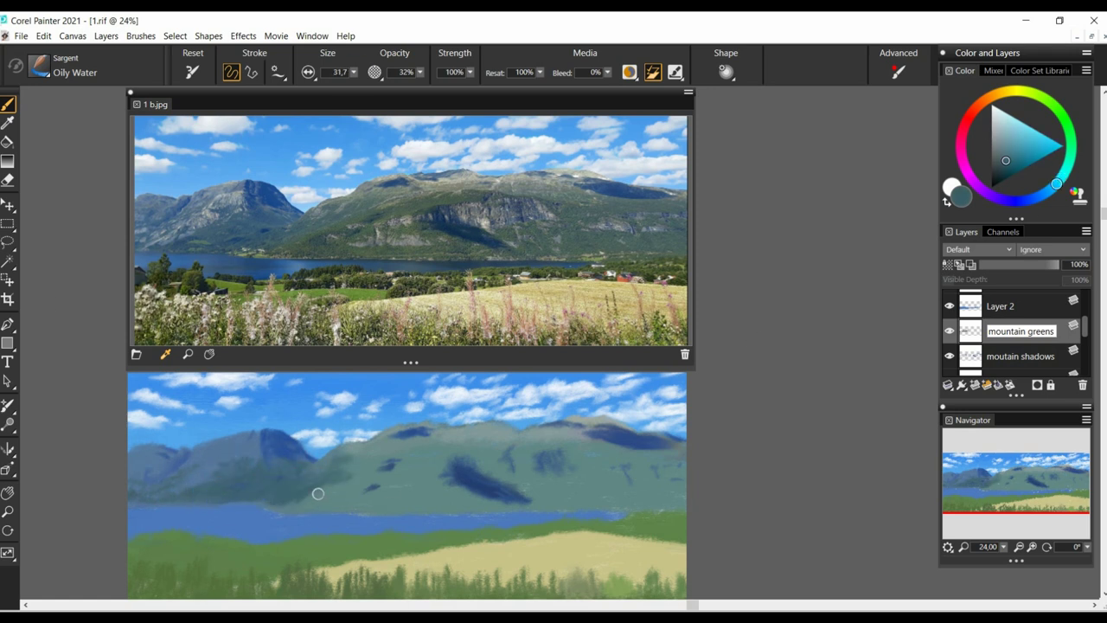
- Paint muted dark green over the right mountain's near slope with an enlarged brush, using tones sampled from the painting
{"action": "left_click", "coordinate": [352, 475], "text": "alt"}
{"action": "left_click", "coordinate": [371, 463], "text": "alt"}
{"action": "key", "text": "bracketright"}
{"action": "key", "text": "bracketright"}
{"action": "key", "text": "bracketright"}
{"action": "key", "text": "bracketright"}
{"action": "key", "text": "bracketright"}
{"action": "left_click", "coordinate": [348, 481], "text": "alt"}
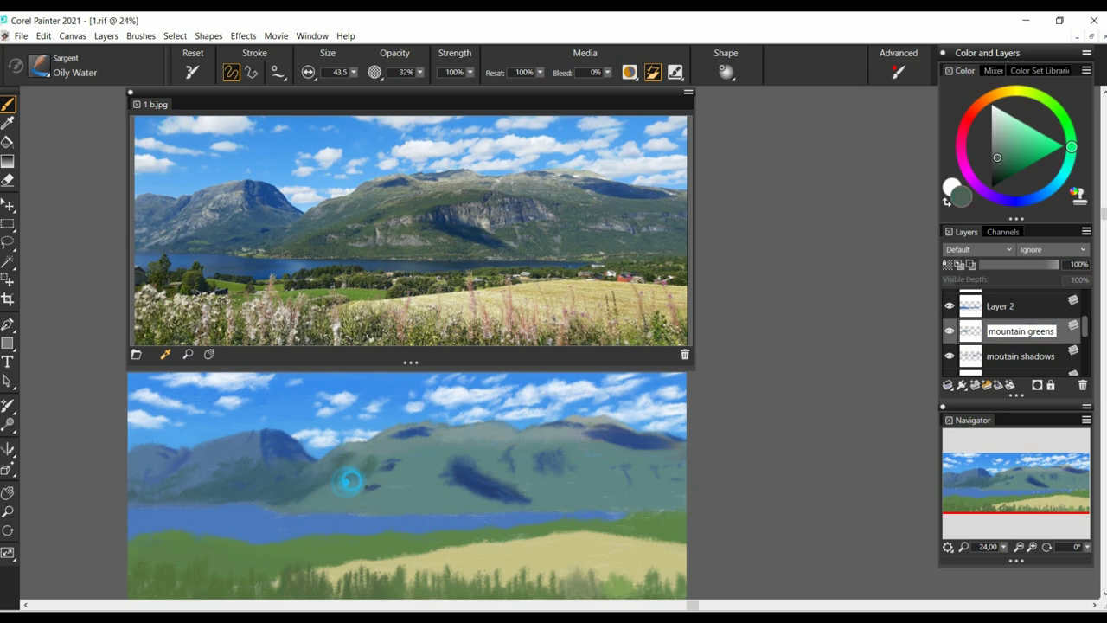
- Paint dark green streaks beneath the right mountain's crest and around the hollow shadow, adjusting the brush size
{"action": "key", "text": "bracketleft"}
{"action": "key", "text": "bracketleft"}
{"action": "key", "text": "bracketleft"}
{"action": "key", "text": "bracketleft"}
{"action": "key", "text": "bracketleft"}
{"action": "key", "text": "bracketleft"}
{"action": "key", "text": "bracketleft"}
{"action": "key", "text": "bracketleft"}
{"action": "key", "text": "bracketleft"}
{"action": "key", "text": "bracketleft"}
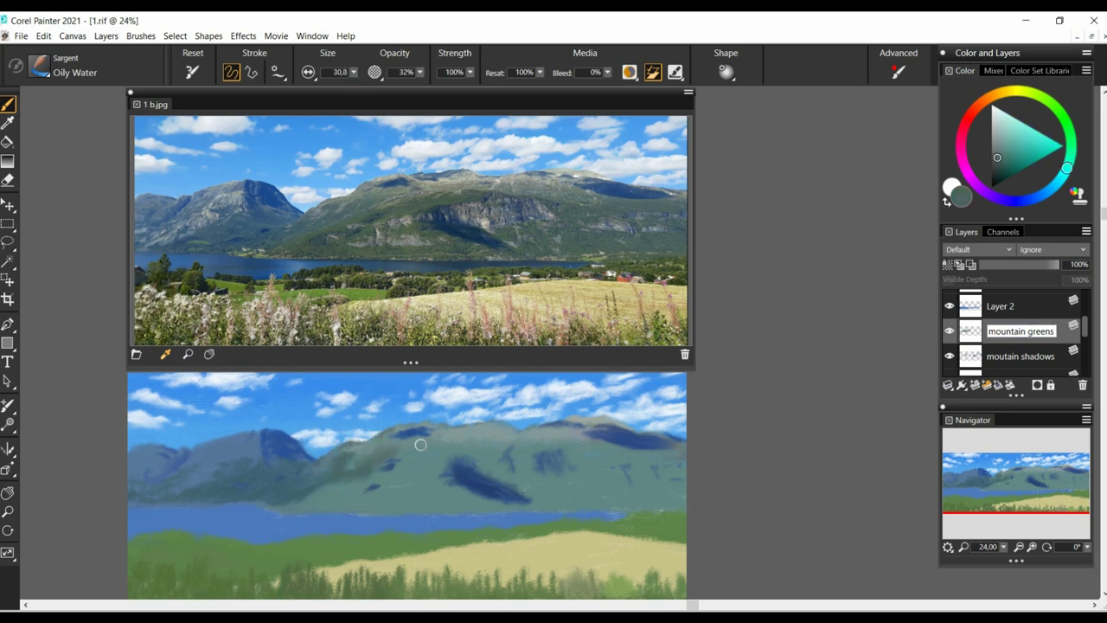
{"action": "left_click", "coordinate": [561, 454], "text": "alt"}
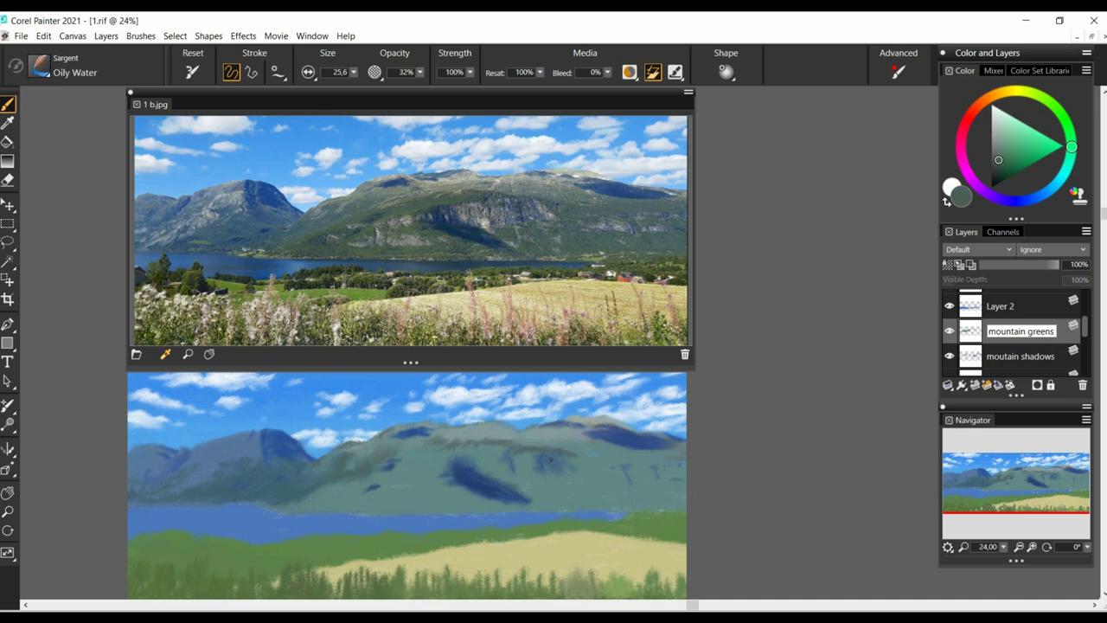
{"action": "key", "text": "bracketright"}
{"action": "key", "text": "bracketright"}
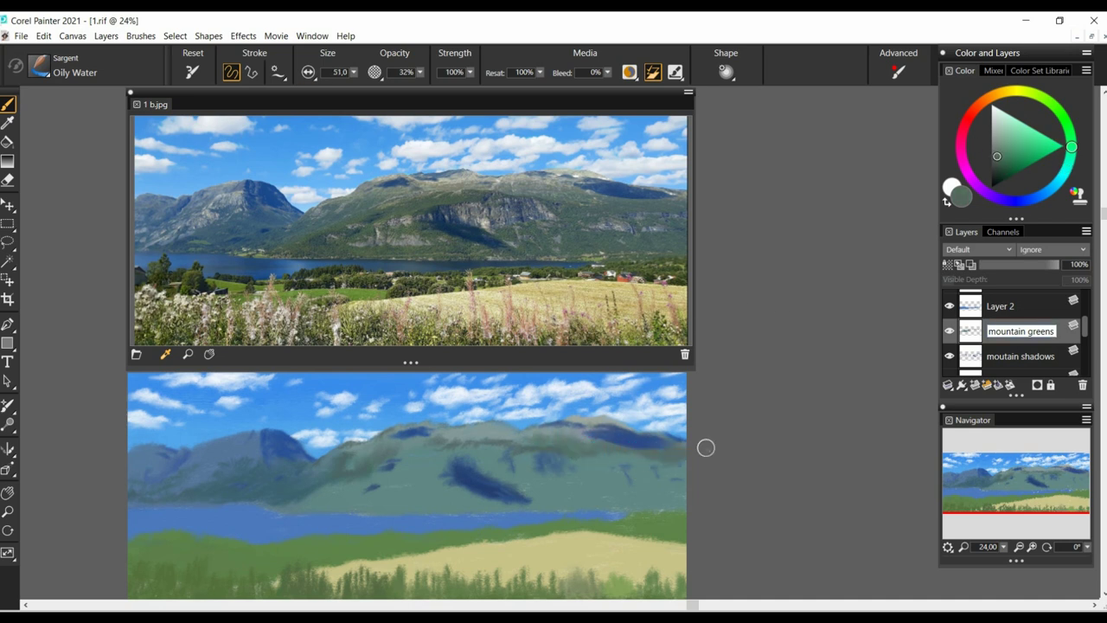
- Blend muted blue-green over the right mountain's far lower slope and beneath the central diagonal shadow
{"action": "key", "text": "bracketleft"}
{"action": "key", "text": "bracketleft"}
{"action": "key", "text": "bracketright"}
{"action": "left_click", "coordinate": [636, 473], "text": "alt"}
{"action": "mouse_move", "coordinate": [625, 465]}
{"action": "left_mouse_down"}
{"action": "mouse_move", "coordinate": [575, 479]}
{"action": "mouse_move", "coordinate": [595, 504]}
{"action": "left_mouse_up"}
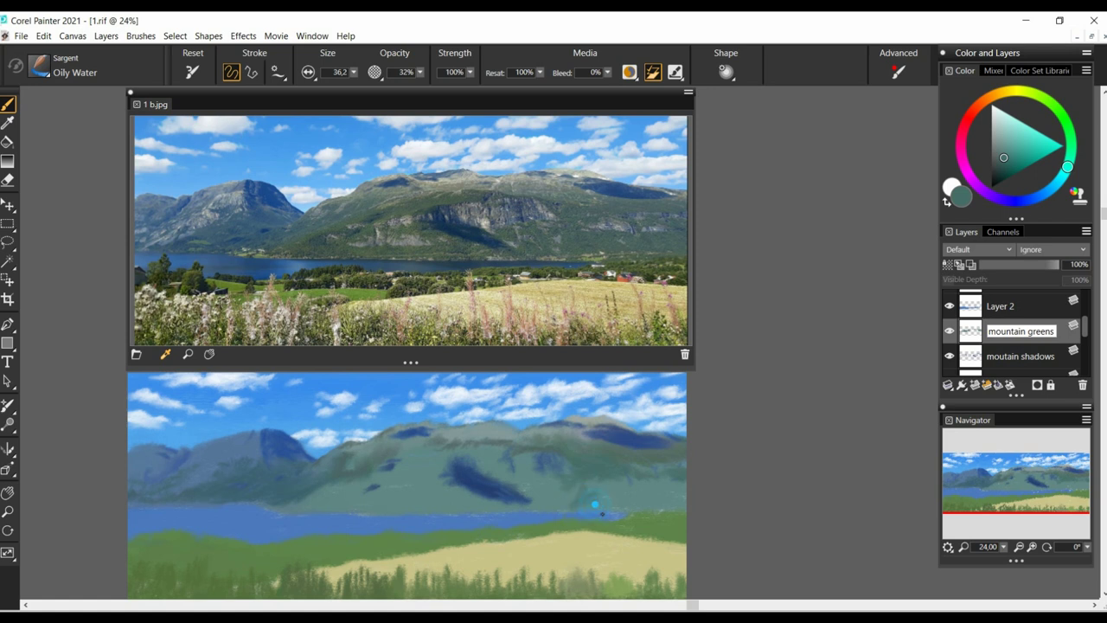
{"action": "left_click", "coordinate": [548, 487], "text": "alt"}
{"action": "key", "text": "bracketright"}
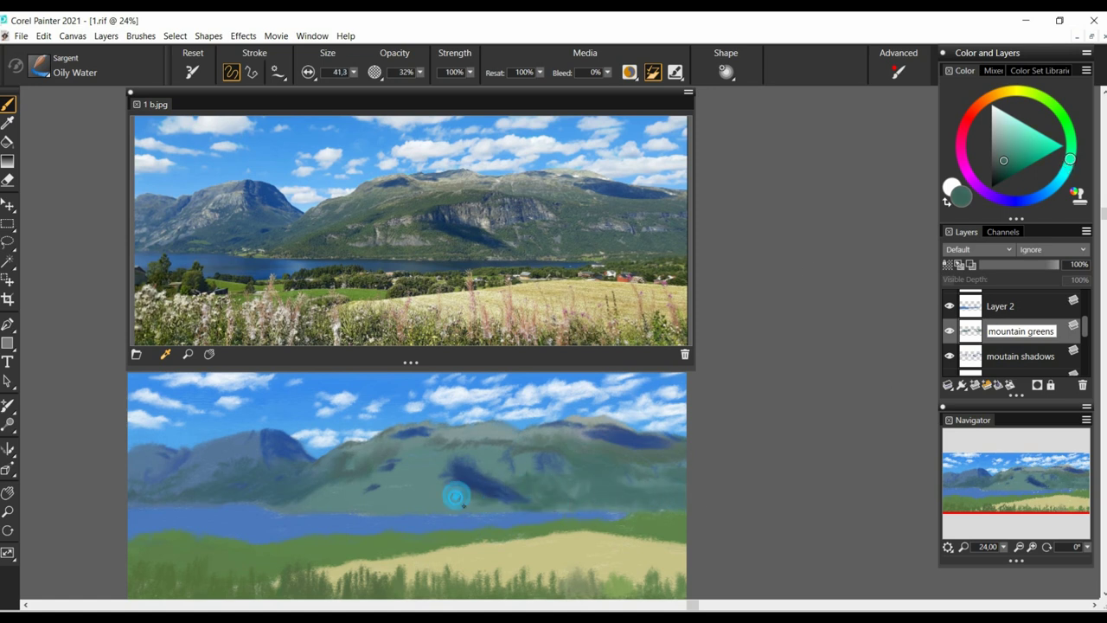
- Paint warmer muted green strokes across the right mountain's near slope towards the central diagonal shadow
{"action": "left_click", "coordinate": [1041, 100]}
{"action": "left_click", "coordinate": [313, 492], "text": "alt"}
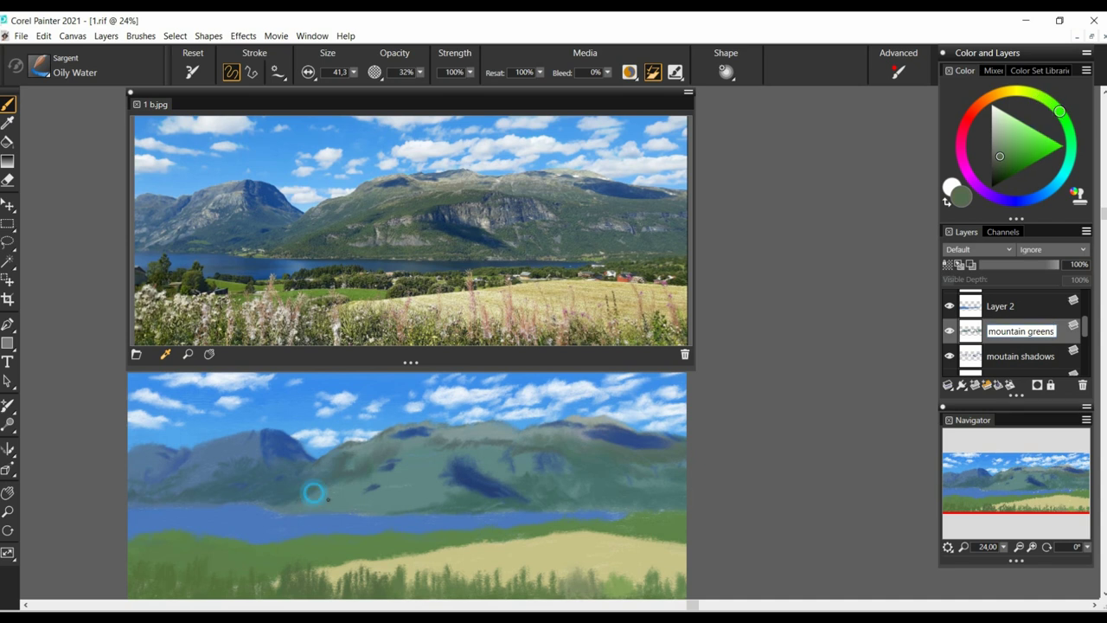
{"action": "left_click", "coordinate": [1071, 142]}
{"action": "mouse_move", "coordinate": [294, 503]}
{"action": "left_mouse_down"}
{"action": "mouse_move", "coordinate": [389, 459]}
{"action": "mouse_move", "coordinate": [358, 486]}
{"action": "mouse_move", "coordinate": [415, 469]}
{"action": "left_mouse_up"}
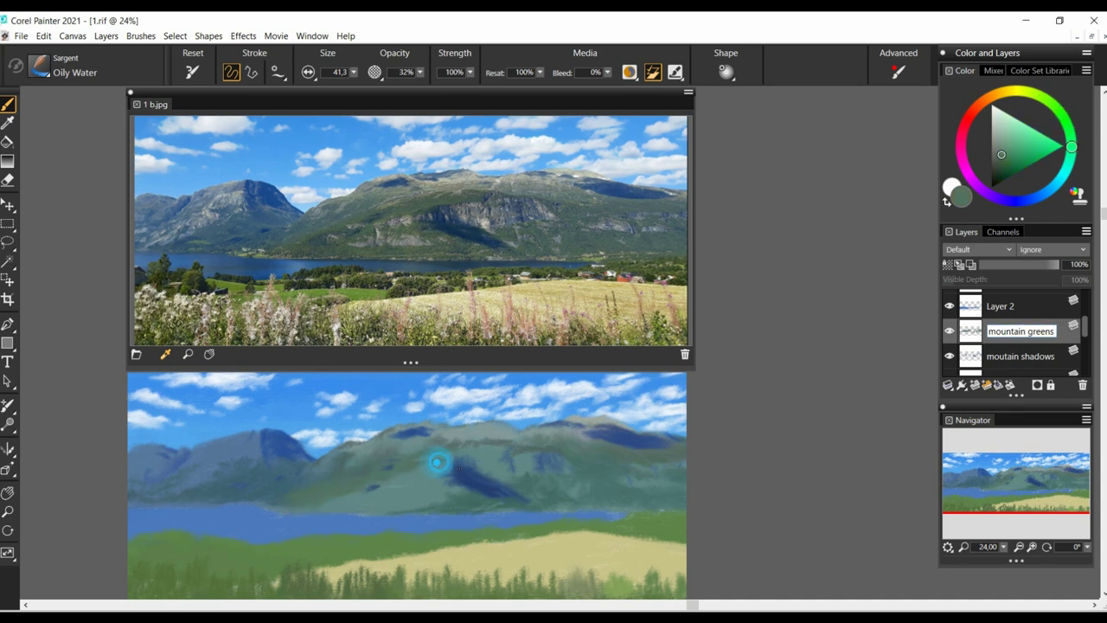
{"action": "left_click", "coordinate": [438, 461], "text": "alt"}
{"action": "left_click", "coordinate": [468, 456], "text": "alt"}
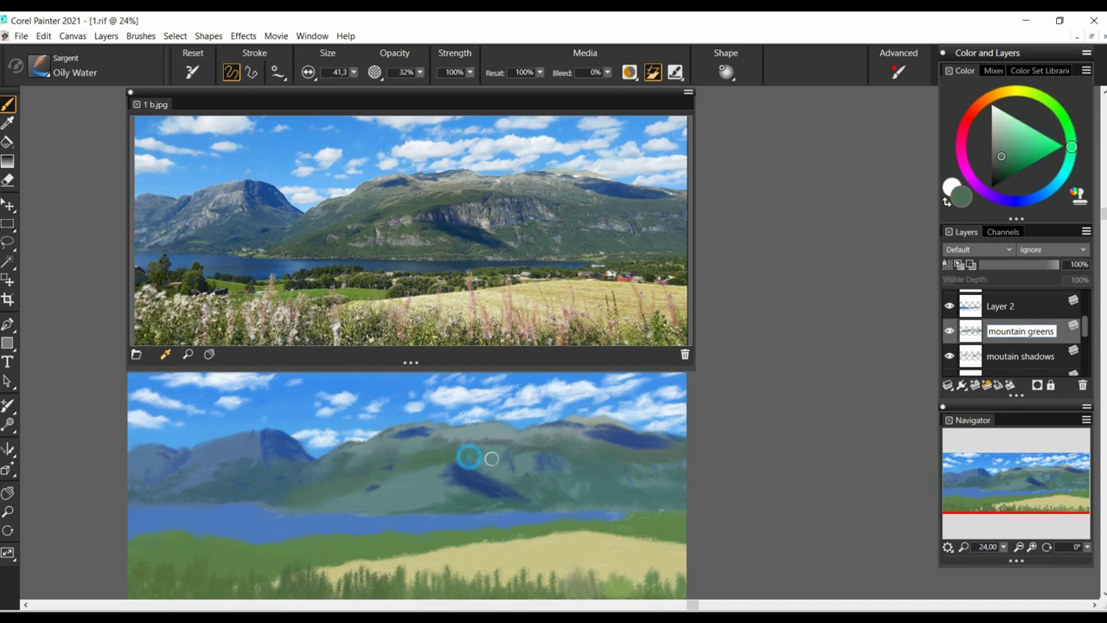
- Deepen the greens along the right mountain's near base, down to the lake shore
{"action": "left_click", "coordinate": [381, 490], "text": "alt"}
{"action": "left_click", "coordinate": [344, 488], "text": "alt"}
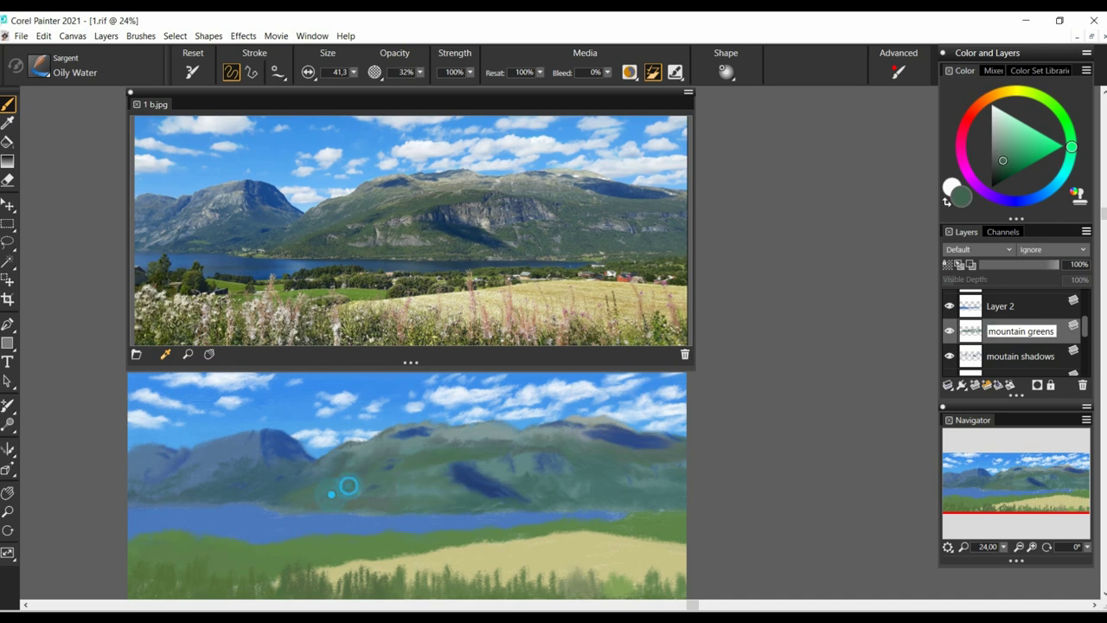
{"action": "left_click_drag", "start_coordinate": [344, 488], "coordinate": [323, 510]}
{"action": "left_click", "coordinate": [436, 466], "text": "alt"}
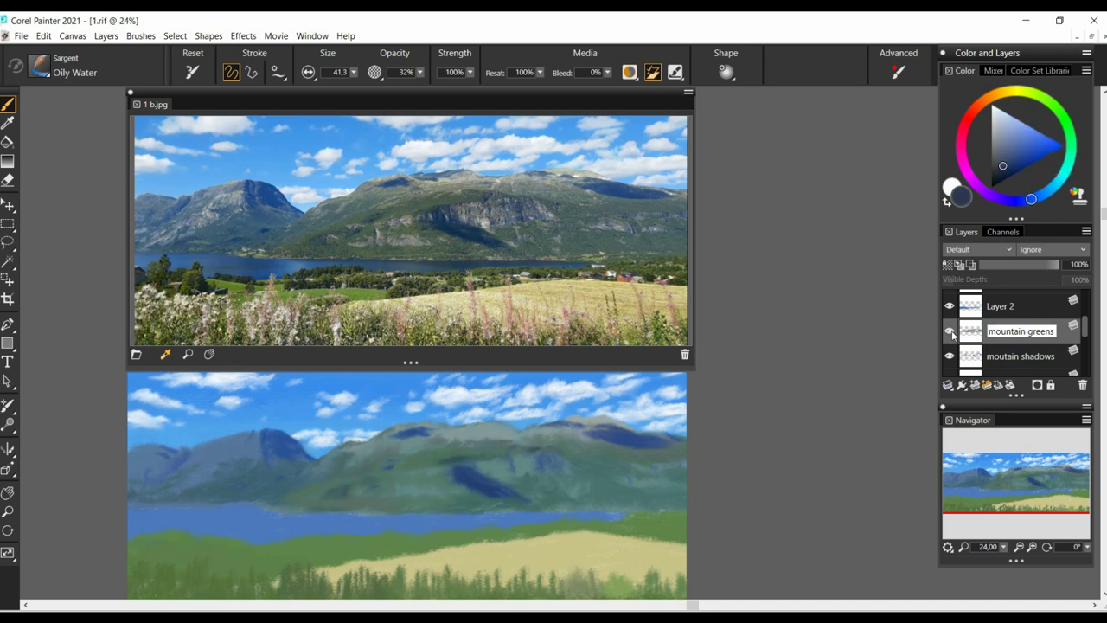
- Paint dark and mid-tone blue accents on the left mountain's slopes, changing the brush size between tones
{"action": "left_click", "coordinate": [135, 499], "text": "alt"}
{"action": "key", "text": "bracketleft"}
{"action": "left_click", "coordinate": [153, 466], "text": "alt"}
{"action": "left_click", "coordinate": [206, 463], "text": "alt"}
{"action": "left_click", "coordinate": [156, 502], "text": "alt"}
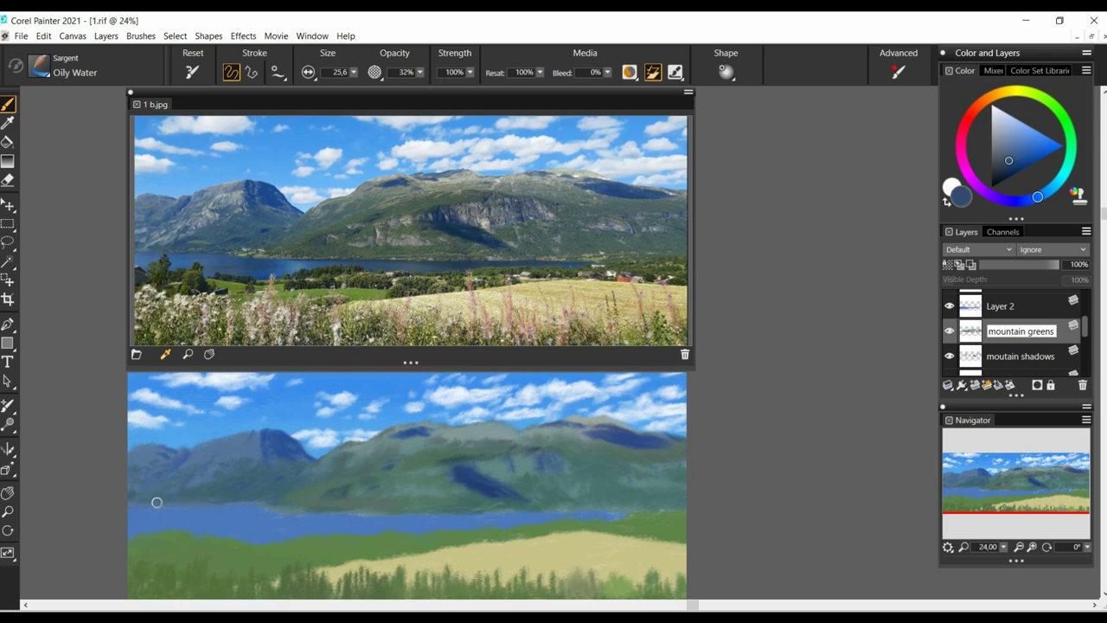
{"action": "key", "text": "bracketright"}
{"action": "key", "text": "bracketright"}
{"action": "left_click", "coordinate": [1012, 157]}
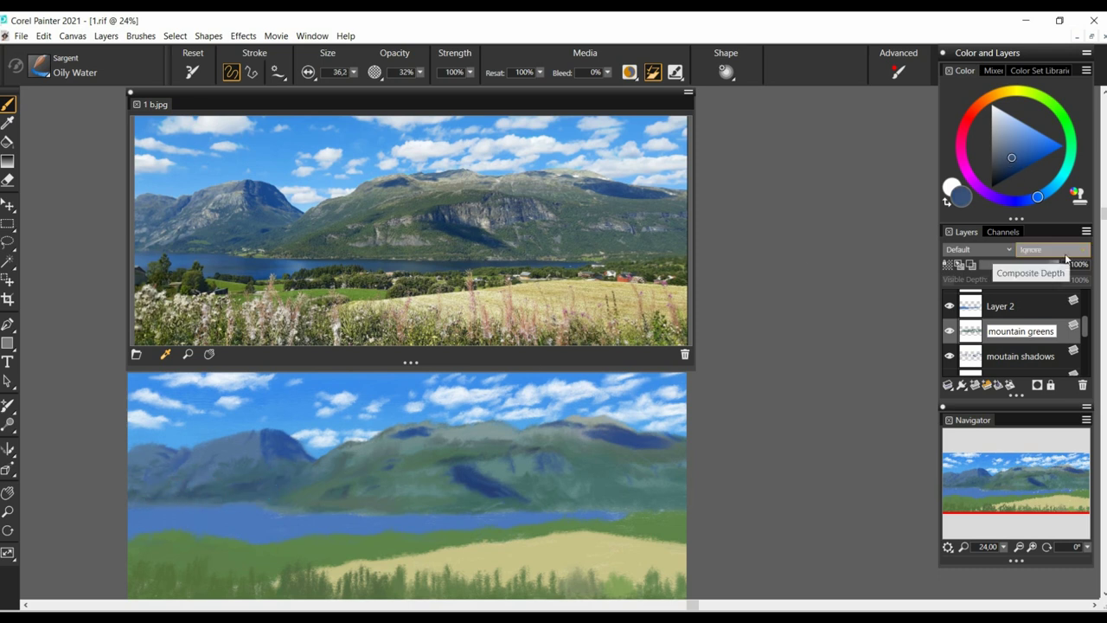
- Paint greyish violet rock patches on the right mountain's cliff, far slope and beside the central diagonal shadow
{"action": "left_click", "coordinate": [1021, 200]}
{"action": "left_click", "coordinate": [998, 152]}
{"action": "left_click_drag", "start_coordinate": [530, 459], "coordinate": [556, 457]}
{"action": "left_click_drag", "start_coordinate": [632, 474], "coordinate": [653, 479]}
{"action": "left_click_drag", "start_coordinate": [483, 465], "coordinate": [494, 471]}
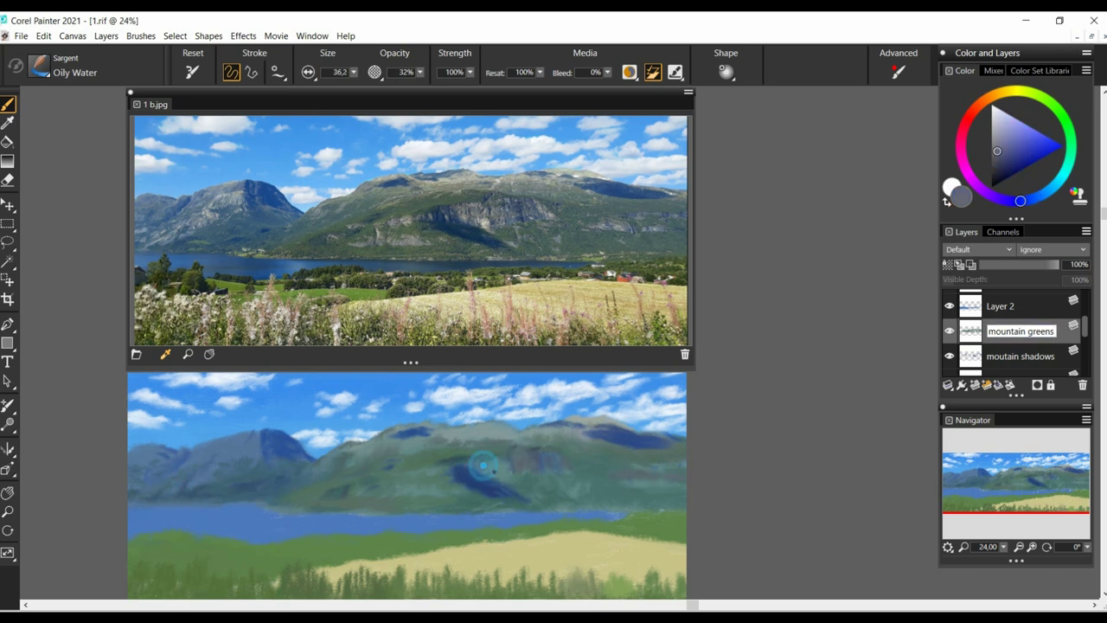
- Add a layer above the mountain greens and paint light blue-grey rock highlights on both mountains with a smaller brush
{"action": "key", "text": "bracketleft"}
{"action": "left_click", "coordinate": [447, 429], "text": "alt"}
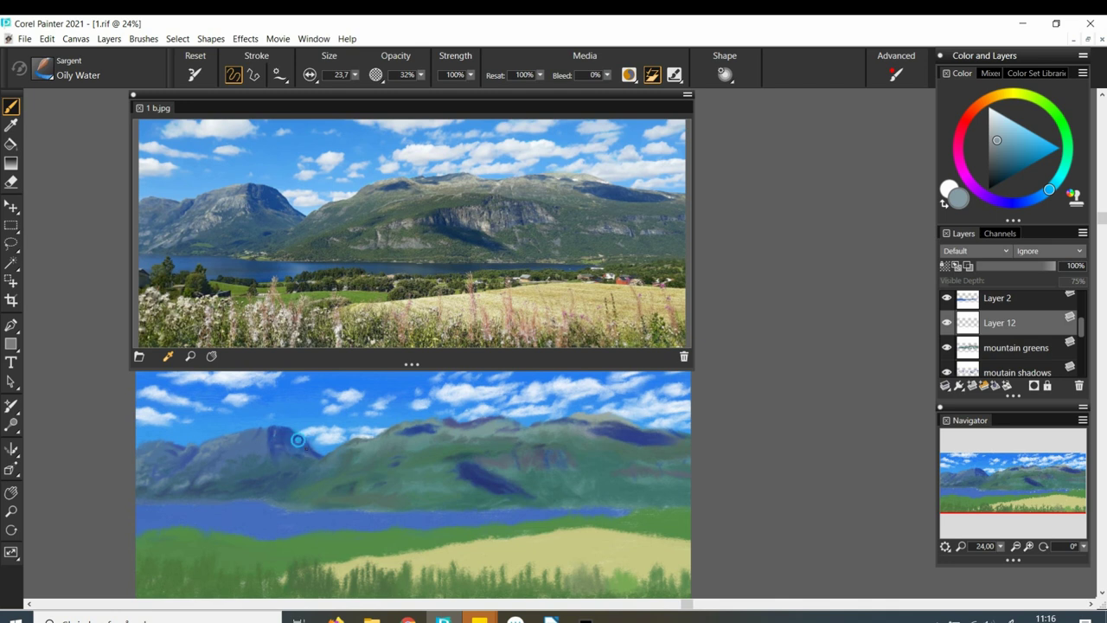
{"action": "left_click", "coordinate": [296, 476], "text": "alt"}
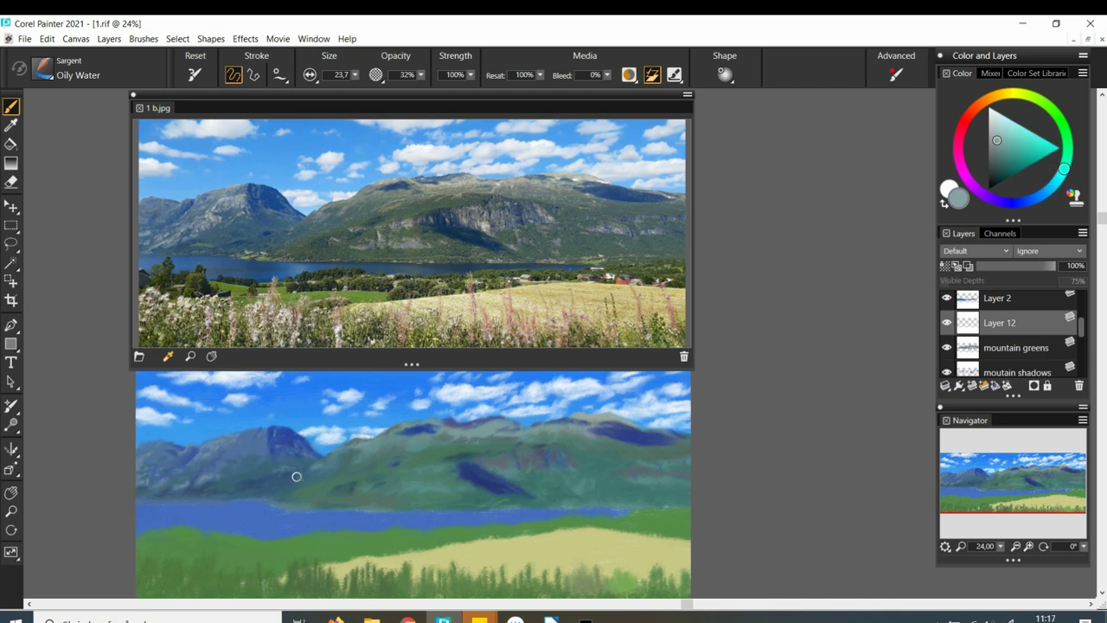
{"action": "left_click", "coordinate": [347, 446], "text": "alt"}
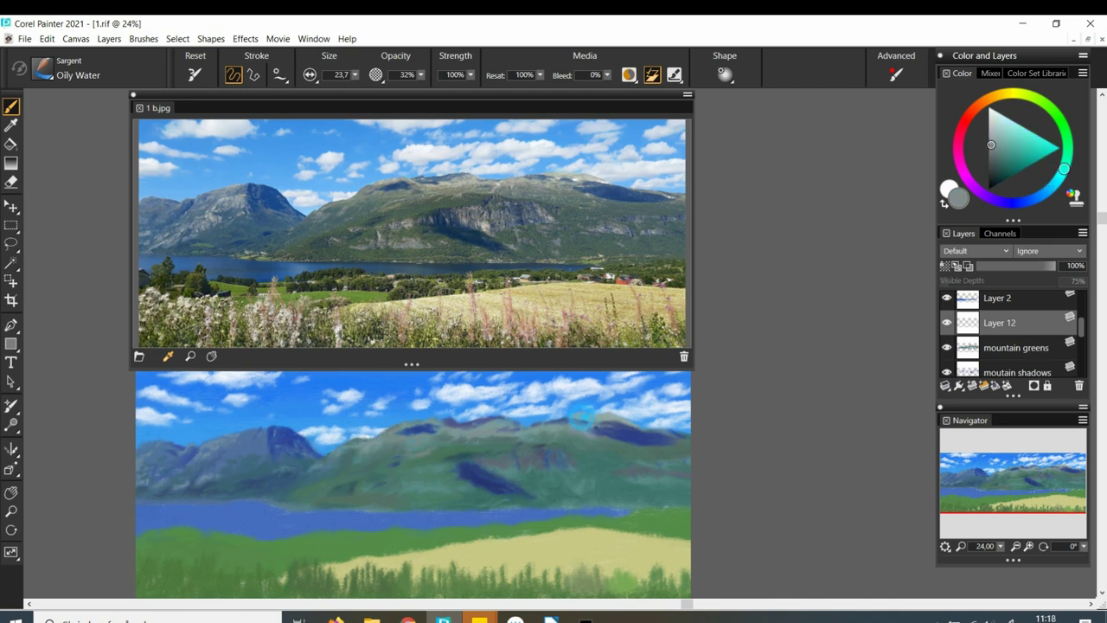
- Paint pale violet-grey highlights on the right mountain's near slope and cliff, and lighter ones on the left mountain
{"action": "left_click", "coordinate": [321, 502], "text": "alt"}
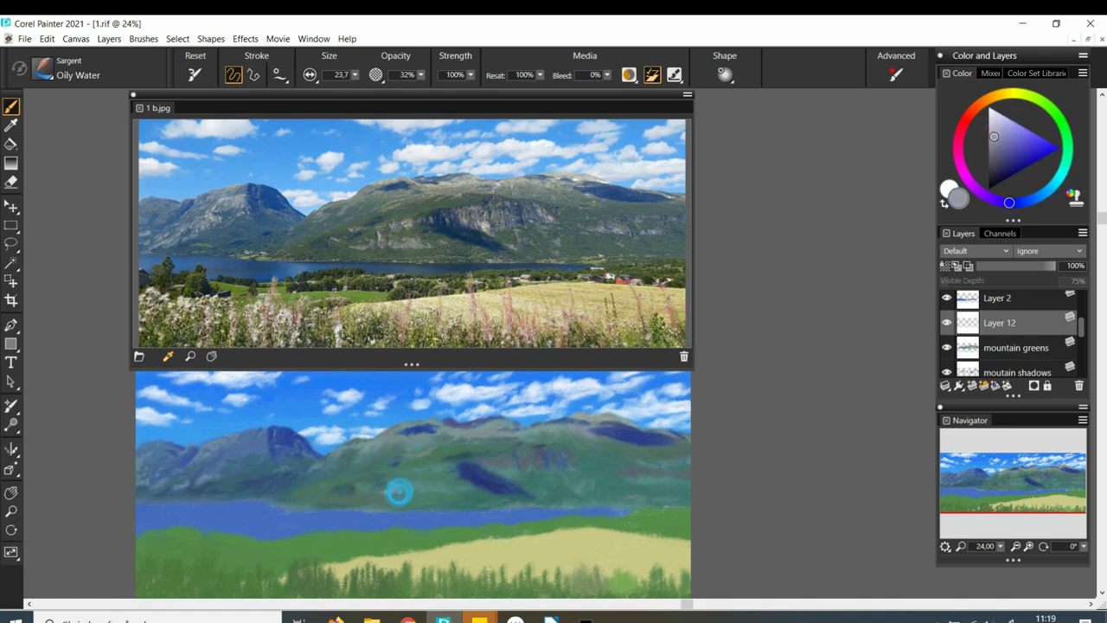
{"action": "left_click_drag", "start_coordinate": [477, 454], "coordinate": [490, 461]}
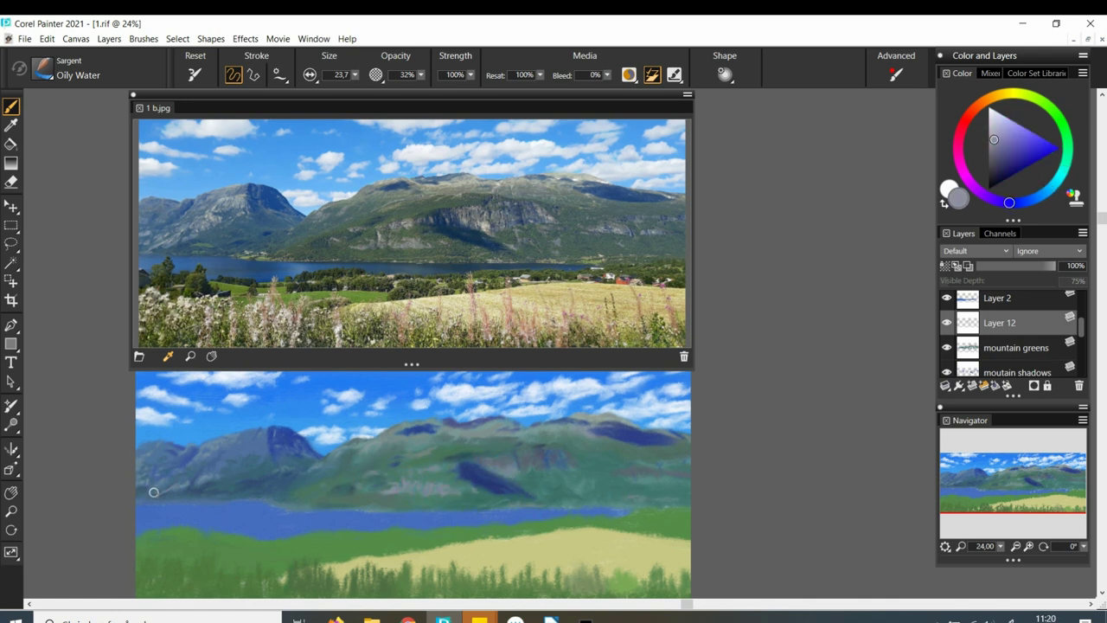
{"action": "left_click", "coordinate": [993, 130]}
{"action": "left_click_drag", "start_coordinate": [196, 479], "coordinate": [212, 469]}
- Paint pale greenish-grey highlights along the right mountain's crest, undoing one misplaced stroke on the near slope
{"action": "left_click", "coordinate": [1052, 186]}
{"action": "left_click", "coordinate": [1062, 135]}
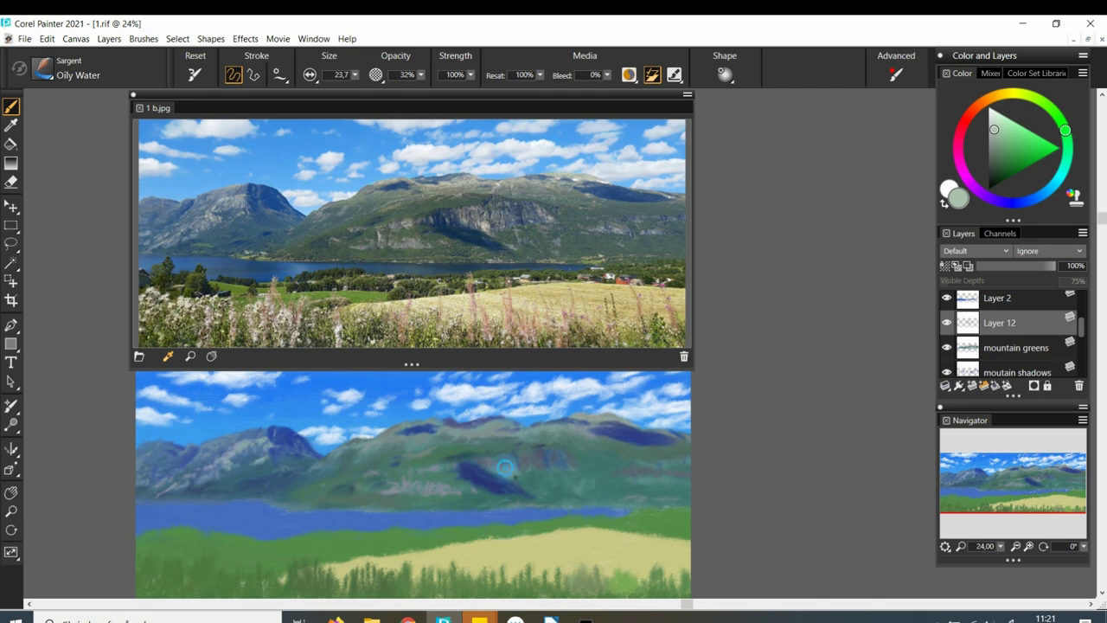
{"action": "left_click", "coordinate": [989, 131]}
{"action": "mouse_move", "coordinate": [398, 455]}
{"action": "left_mouse_down"}
{"action": "mouse_move", "coordinate": [435, 418]}
{"action": "mouse_move", "coordinate": [450, 426]}
{"action": "left_mouse_up"}
{"action": "key", "text": "ctrl+z"}
{"action": "left_click", "coordinate": [989, 127]}
{"action": "left_click_drag", "start_coordinate": [464, 427], "coordinate": [496, 427]}
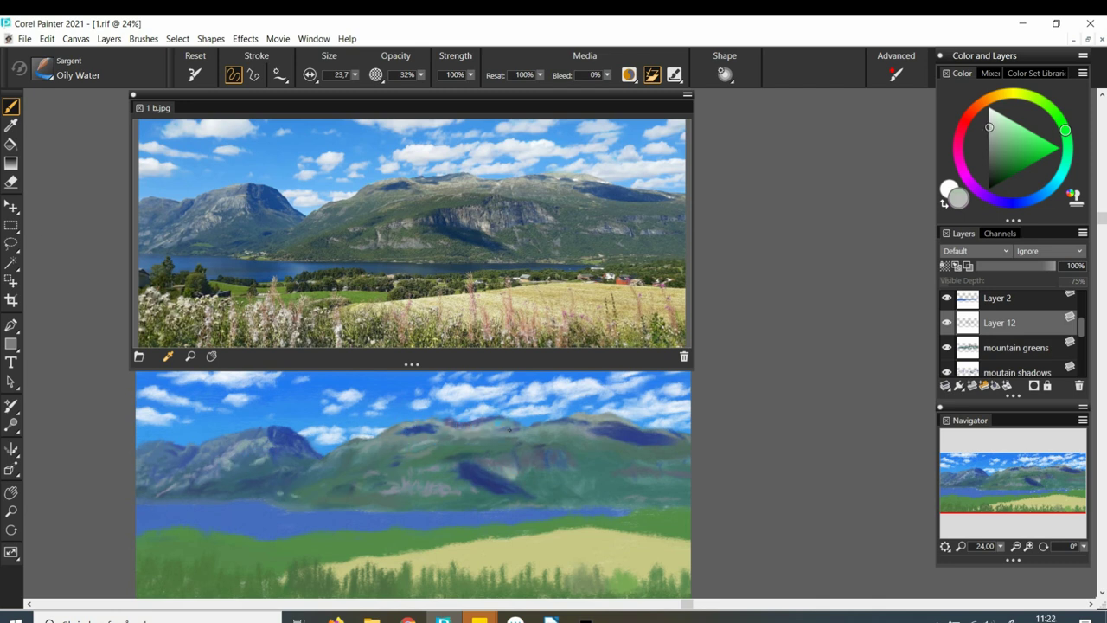
- Brighten the far part of the right mountain's crest and paint pale blue-grey rock patches on its far slope
{"action": "left_click", "coordinate": [599, 424], "text": "alt"}
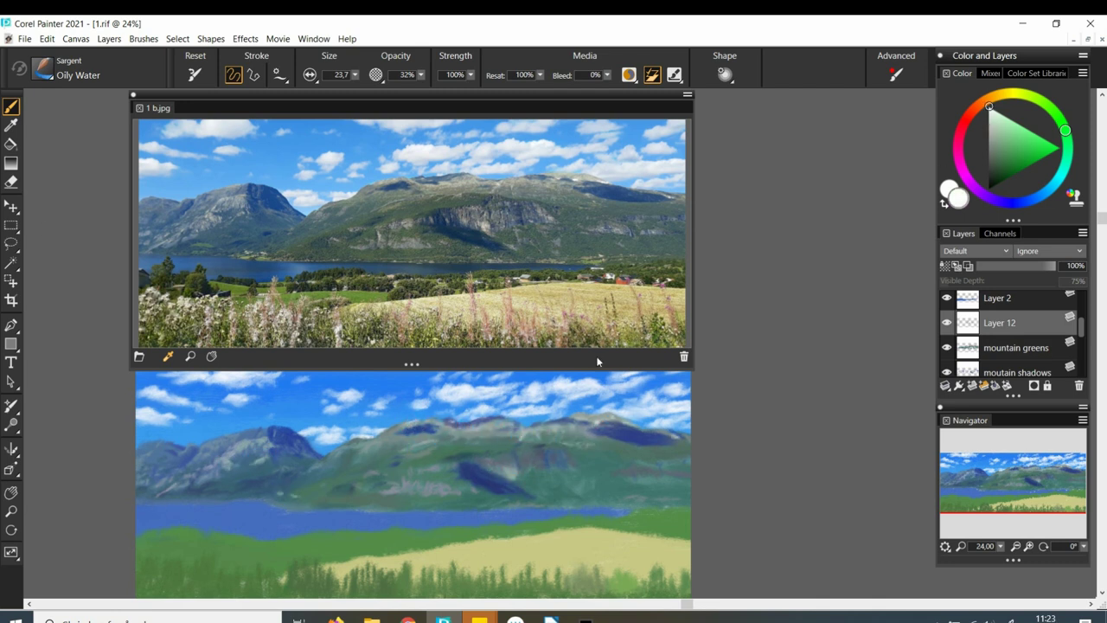
{"action": "left_click", "coordinate": [638, 232]}
{"action": "left_click_drag", "start_coordinate": [626, 475], "coordinate": [655, 476]}
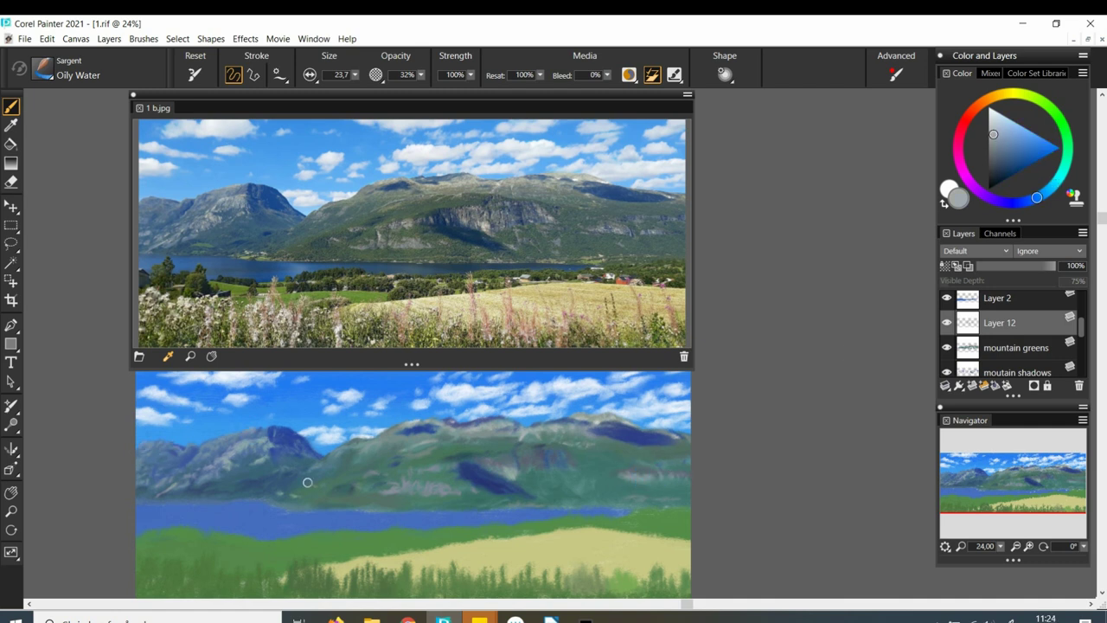
- Paint soft yellow-green highlights along the lake shore at both ends of the right mountain's base
{"action": "left_click", "coordinate": [1065, 133]}
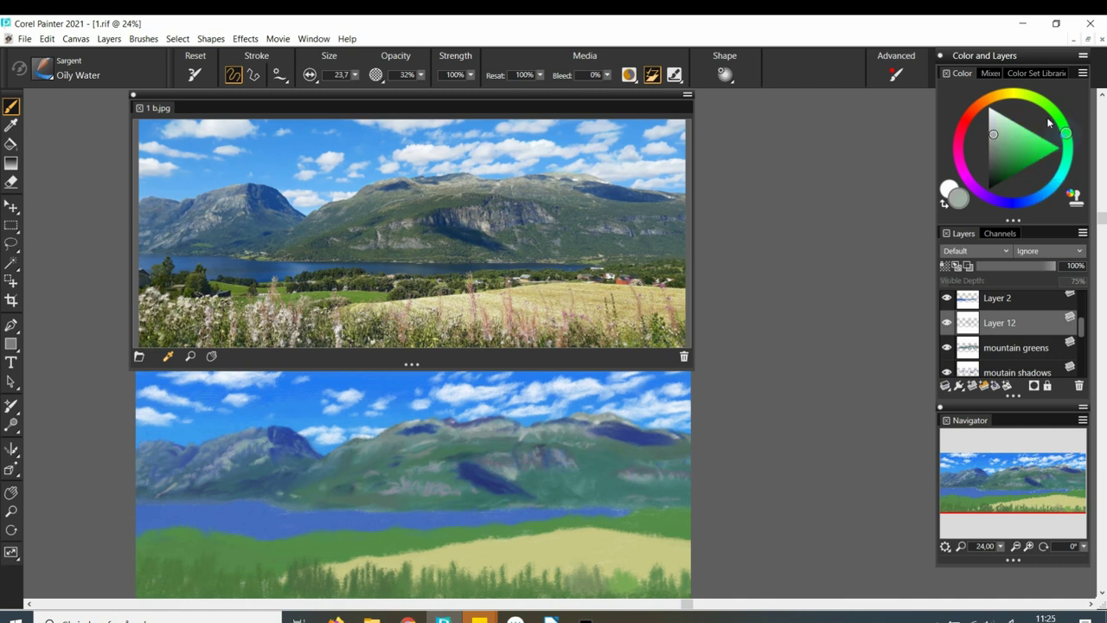
{"action": "left_click", "coordinate": [1041, 102]}
{"action": "left_click_drag", "start_coordinate": [596, 500], "coordinate": [631, 499]}
{"action": "left_click", "coordinate": [282, 504], "text": "alt"}
{"action": "left_click_drag", "start_coordinate": [281, 504], "coordinate": [304, 507]}
{"action": "left_click", "coordinate": [1056, 115]}
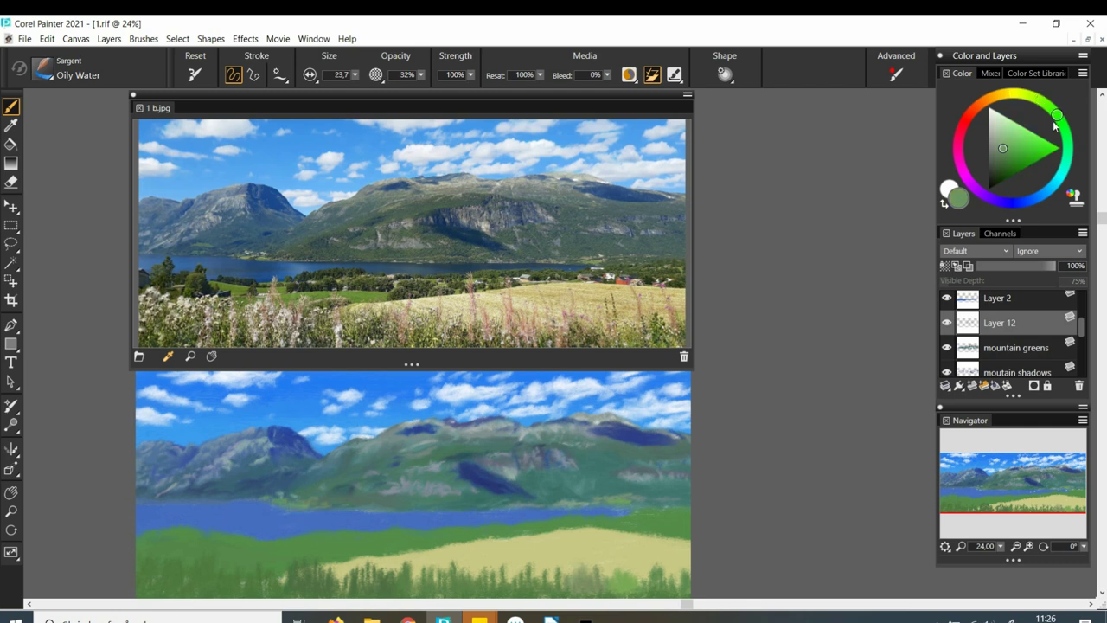
- Blend slate-blue and grey-green touches at the left mountain's foot and over the right mountain's slopes
{"action": "left_click", "coordinate": [230, 495], "text": "alt"}
{"action": "left_click", "coordinate": [298, 482], "text": "alt"}
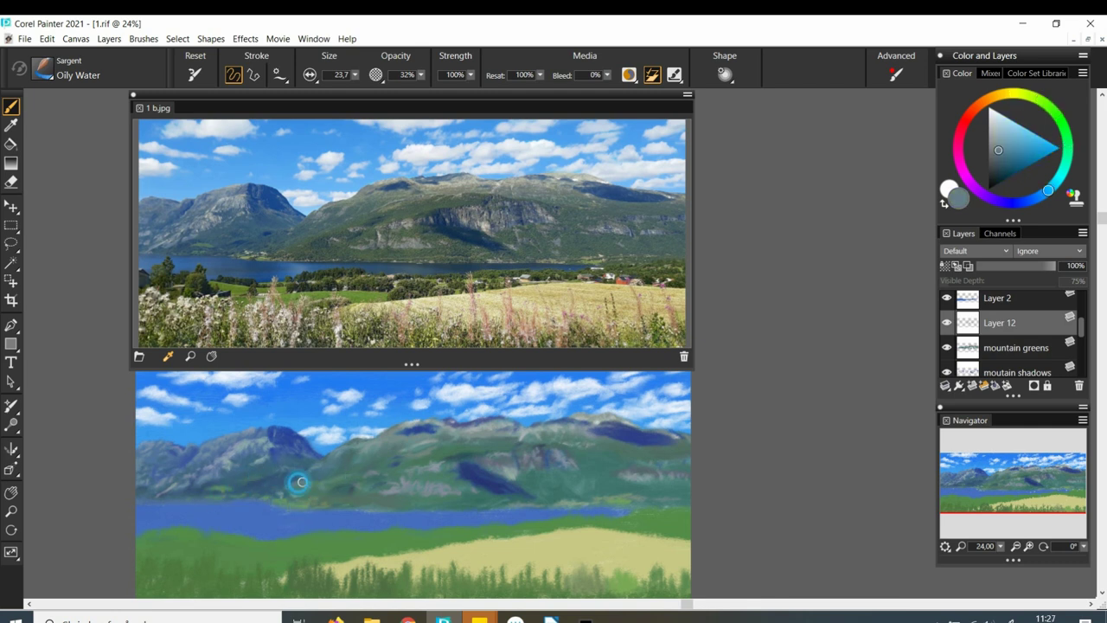
{"action": "left_click", "coordinate": [370, 464], "text": "alt"}
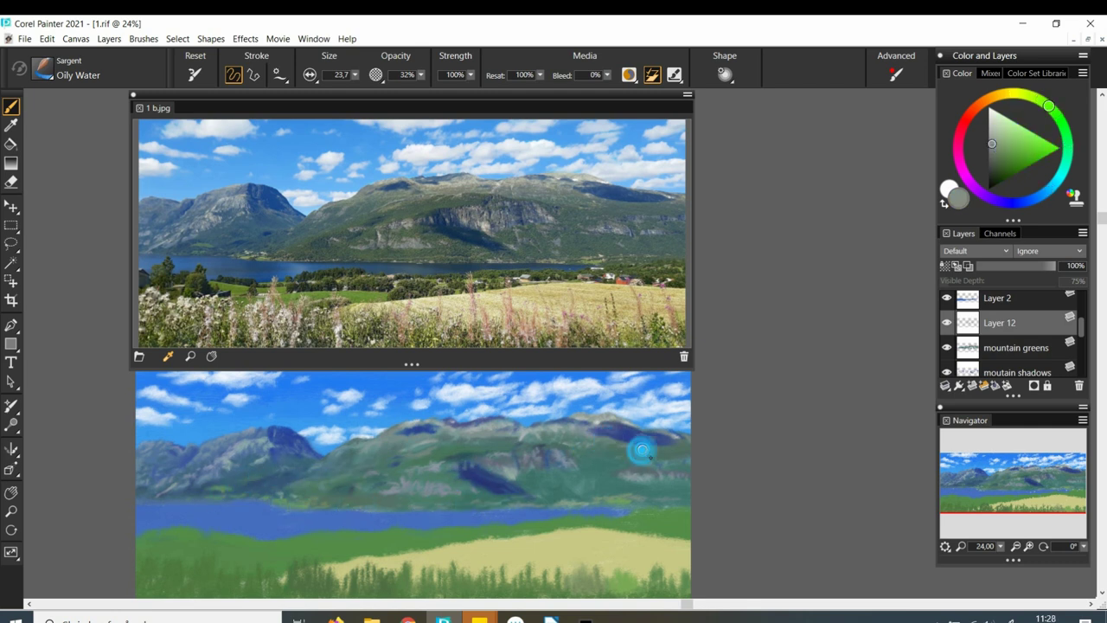
- Add a layer named "finish mountain" and paint dark blue and dark green touches around the central diagonal shadow's lower edge
{"action": "left_click", "coordinate": [271, 520], "text": "alt"}
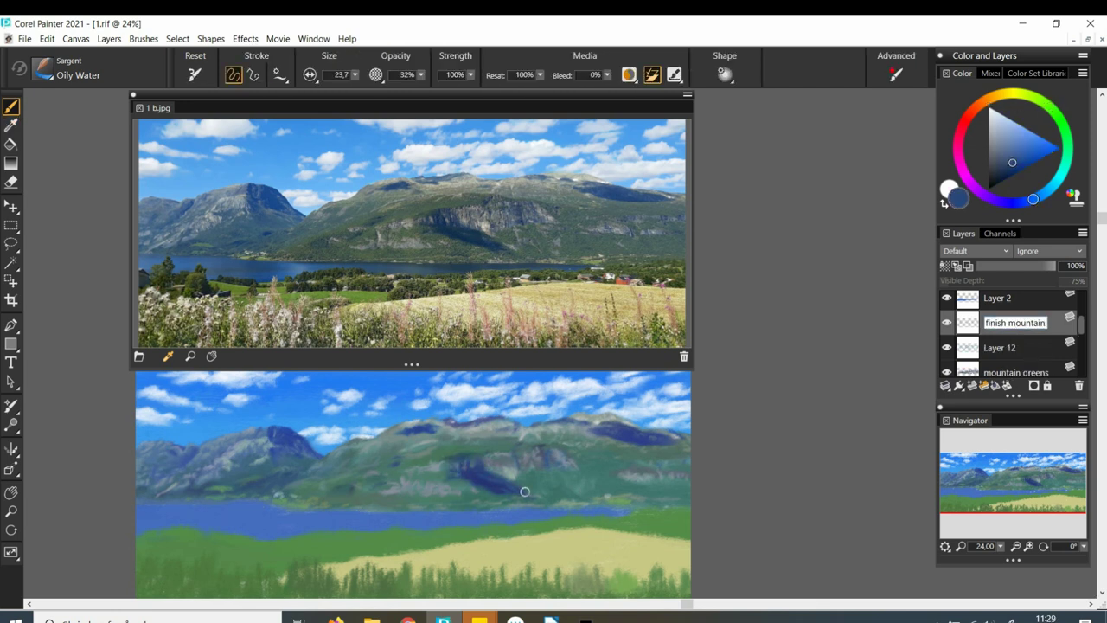
{"action": "left_click", "coordinate": [510, 493], "text": "alt"}
{"action": "left_click", "coordinate": [488, 495], "text": "alt"}
{"action": "left_click", "coordinate": [501, 495], "text": "alt"}
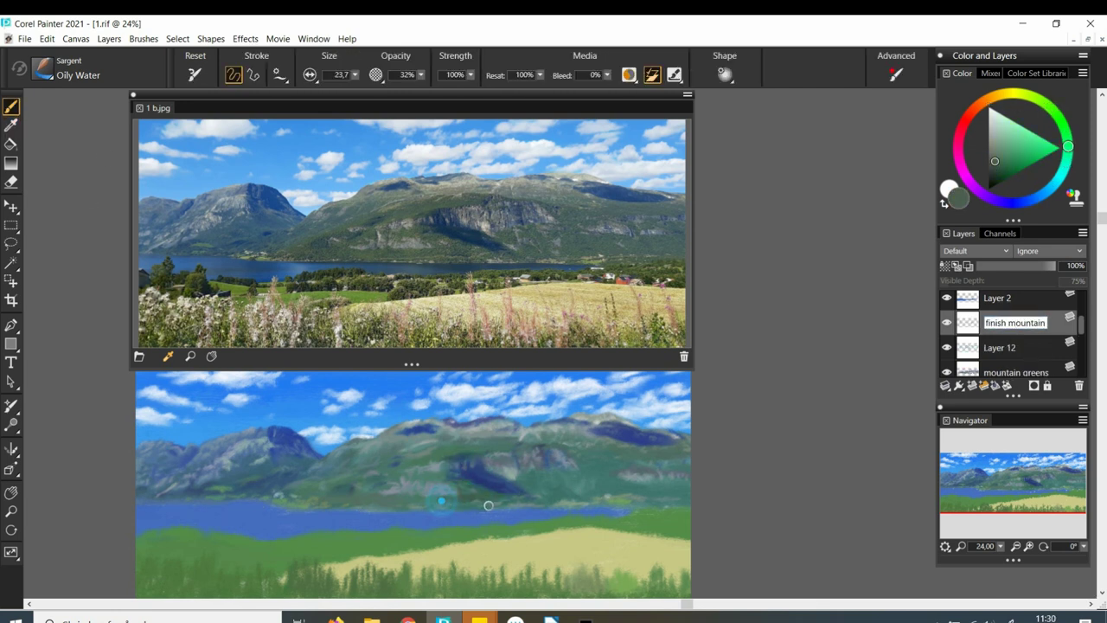
- Paint dark green details below the right mountain's crest and over its far and near slopes
{"action": "left_click", "coordinate": [501, 447], "text": "alt"}
{"action": "left_click", "coordinate": [603, 457], "text": "alt"}
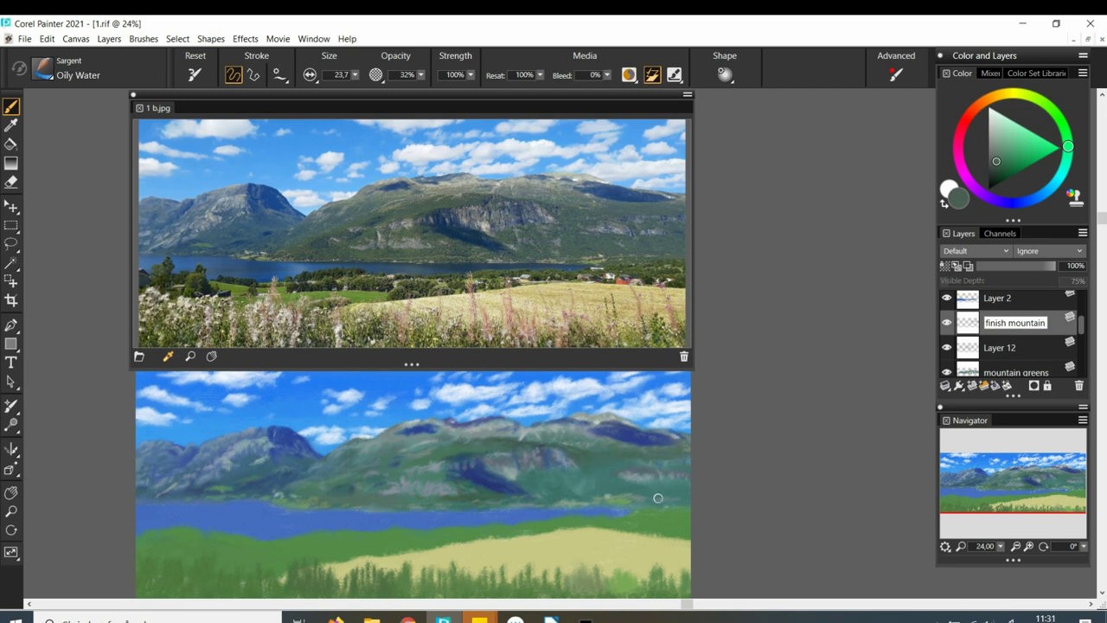
{"action": "left_click", "coordinate": [312, 477], "text": "alt"}
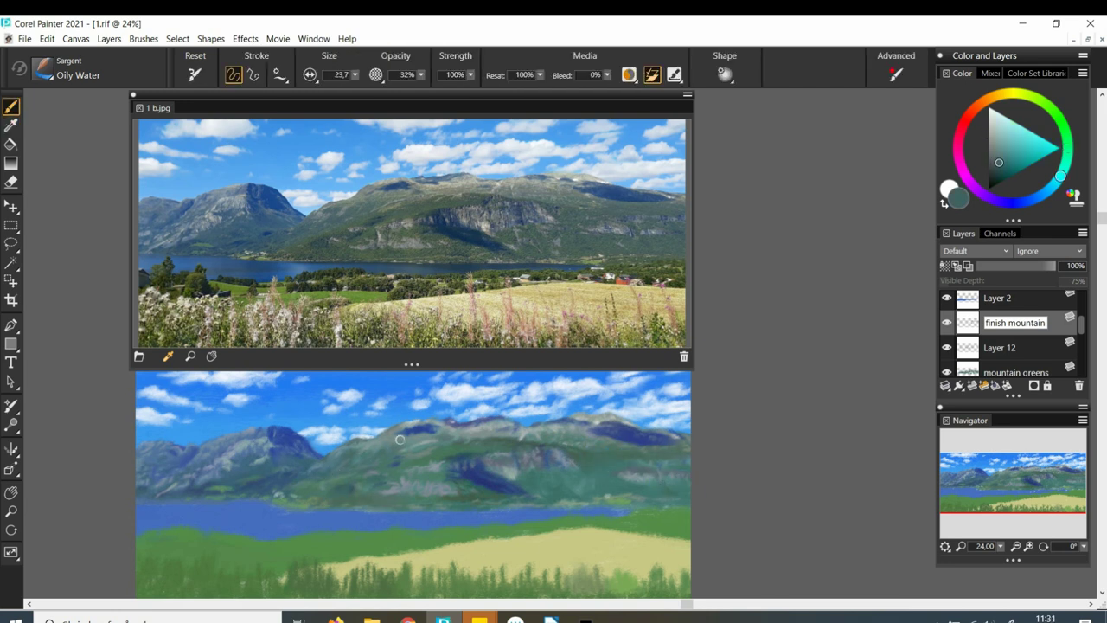
{"action": "mouse_move", "coordinate": [426, 482]}
{"action": "left_mouse_down"}
{"action": "mouse_move", "coordinate": [435, 473]}
{"action": "mouse_move", "coordinate": [480, 482]}
{"action": "mouse_move", "coordinate": [449, 459]}
{"action": "left_mouse_up"}
- Refine the cliff beside the diagonal shadow with dark blue and blue-grey, and the far slope with muted dark green
{"action": "left_click", "coordinate": [598, 475], "text": "alt"}
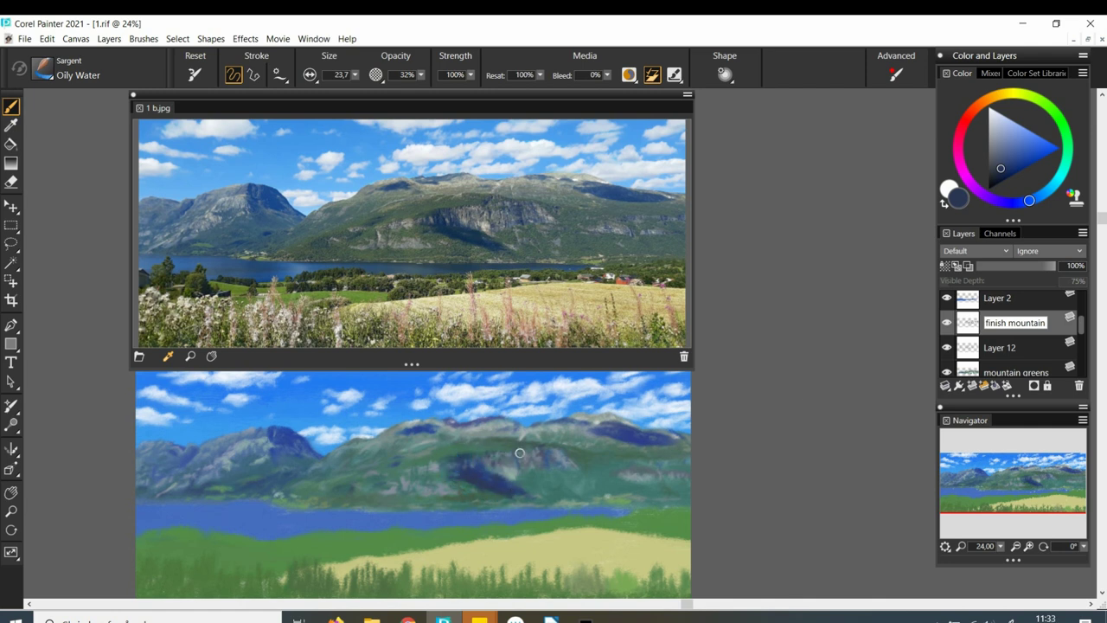
{"action": "left_click", "coordinate": [516, 449], "text": "alt"}
{"action": "left_click", "coordinate": [533, 472], "text": "alt"}
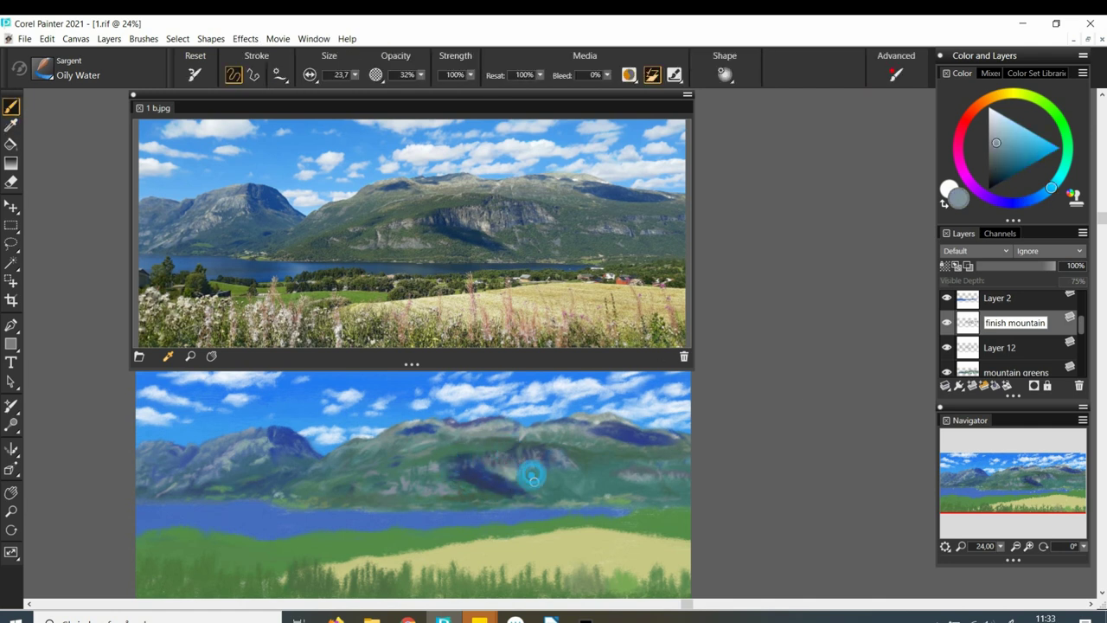
{"action": "left_click", "coordinate": [671, 453], "text": "alt"}
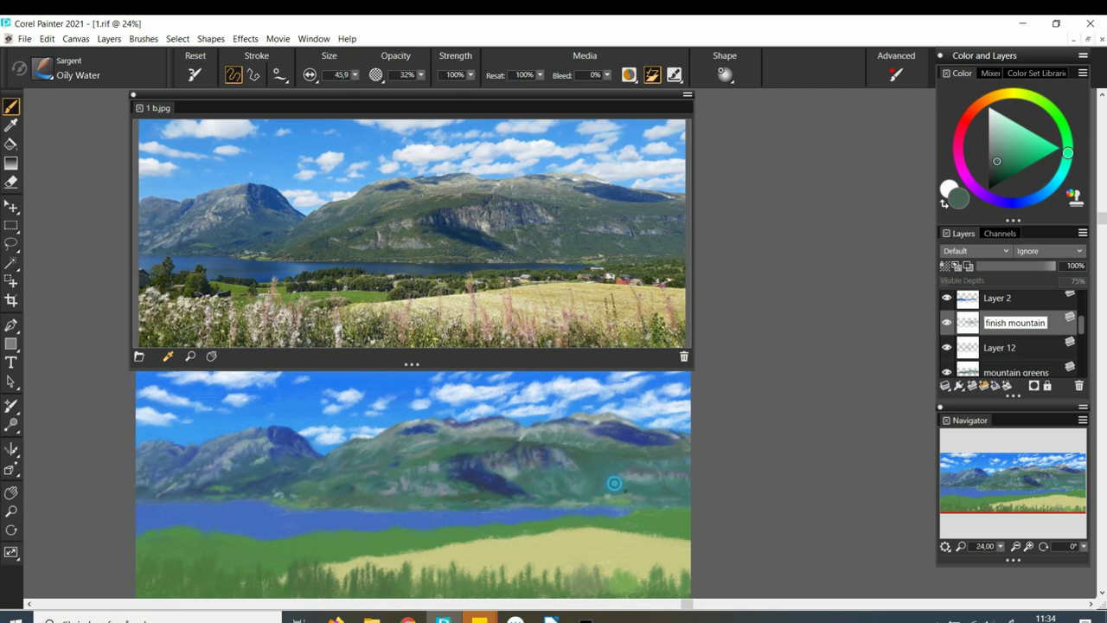
{"action": "left_click", "coordinate": [216, 458], "text": "alt"}
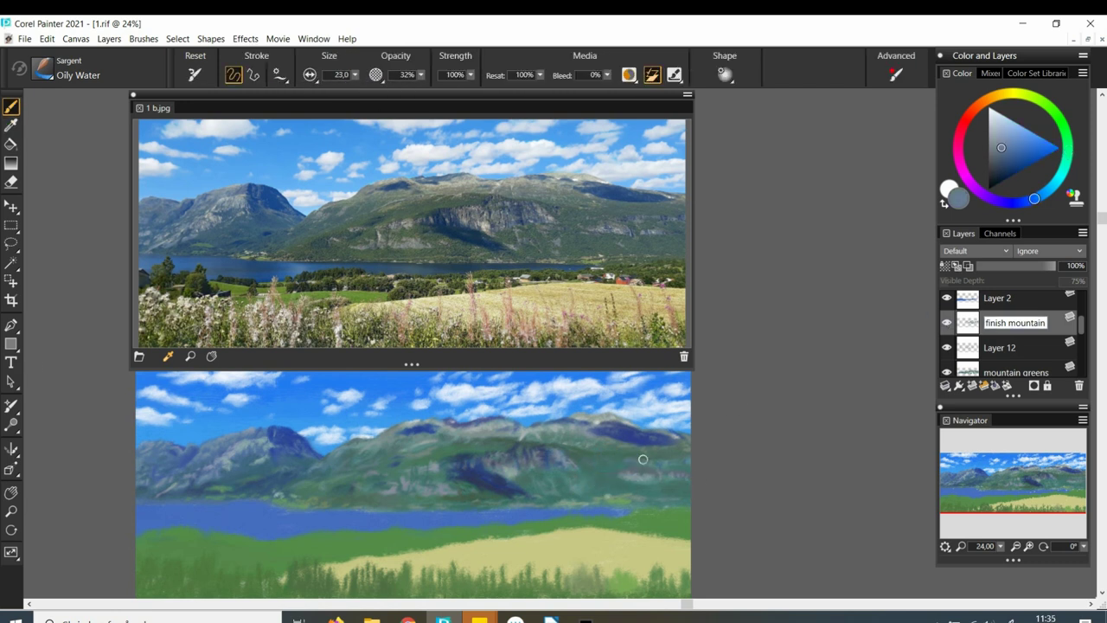
- Blend muted blue-grey and green touches over the right mountain's cliff foot and far slope
{"action": "left_click", "coordinate": [606, 480], "text": "alt"}
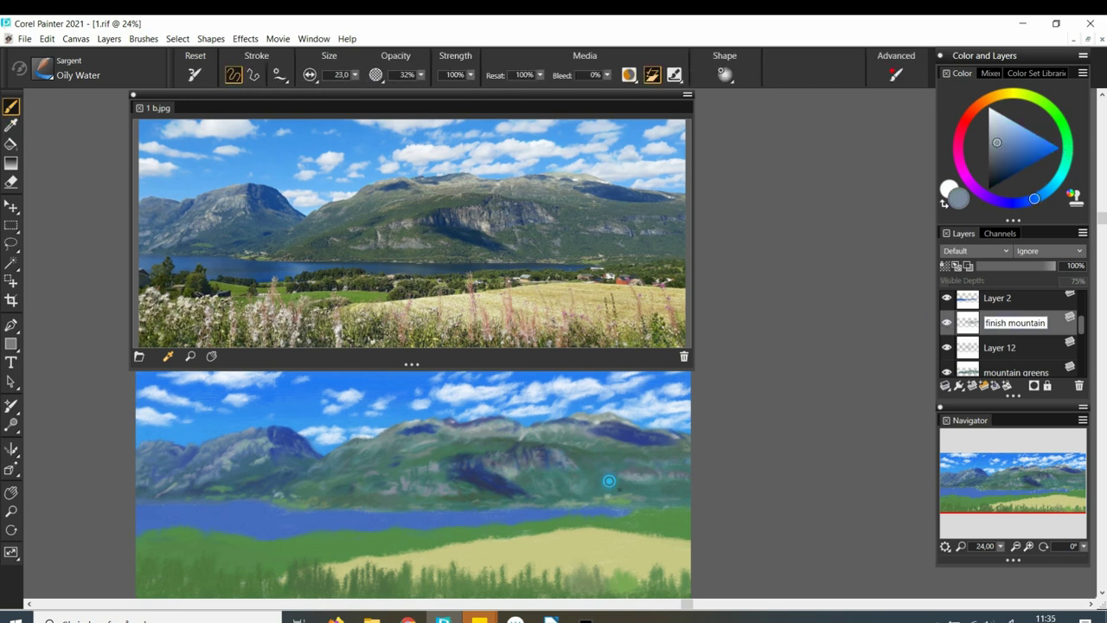
{"action": "left_click", "coordinate": [477, 481], "text": "alt"}
{"action": "left_click", "coordinate": [655, 476], "text": "alt"}
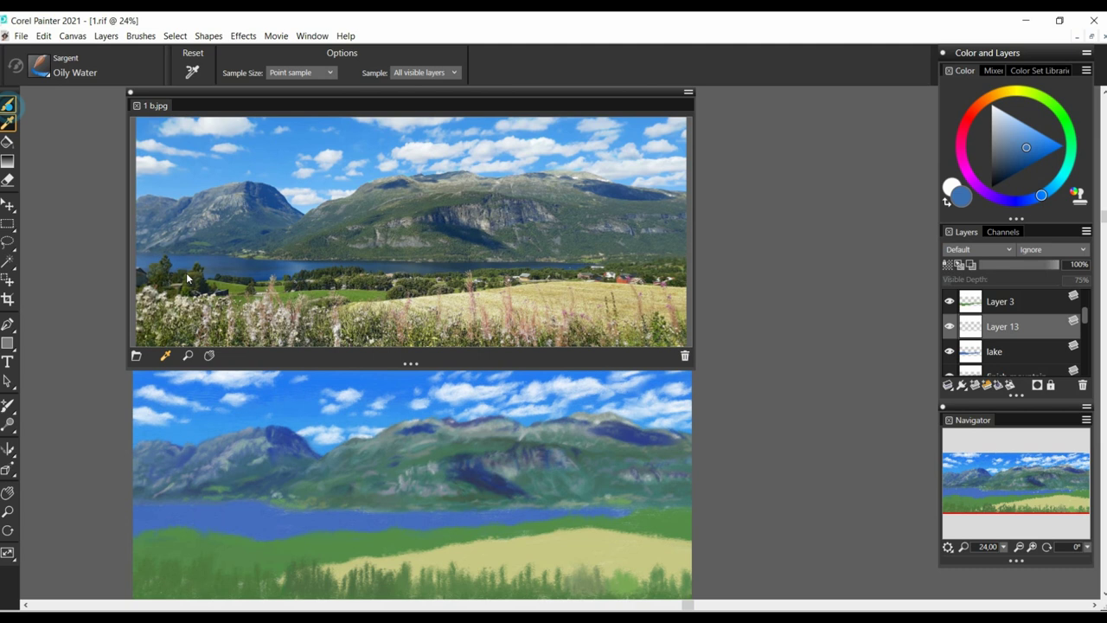
- Paint muted blue and dark blue over the lake below the left mountain on Layer 13
{"action": "left_click", "coordinate": [8, 105]}
{"action": "mouse_move", "coordinate": [152, 508]}
{"action": "left_mouse_down"}
{"action": "mouse_move", "coordinate": [226, 502]}
{"action": "mouse_move", "coordinate": [211, 510]}
{"action": "mouse_move", "coordinate": [247, 513]}
{"action": "mouse_move", "coordinate": [196, 514]}
{"action": "left_mouse_up"}
{"action": "left_click", "coordinate": [1021, 151]}
{"action": "left_click", "coordinate": [217, 502], "text": "alt"}
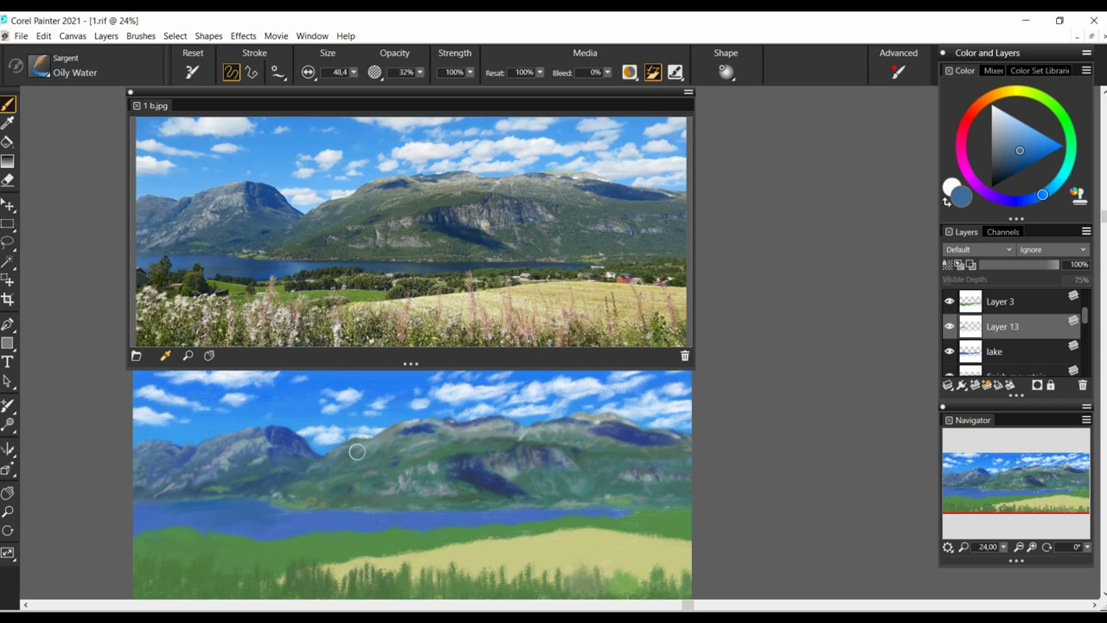
{"action": "left_click", "coordinate": [273, 511], "text": "alt"}
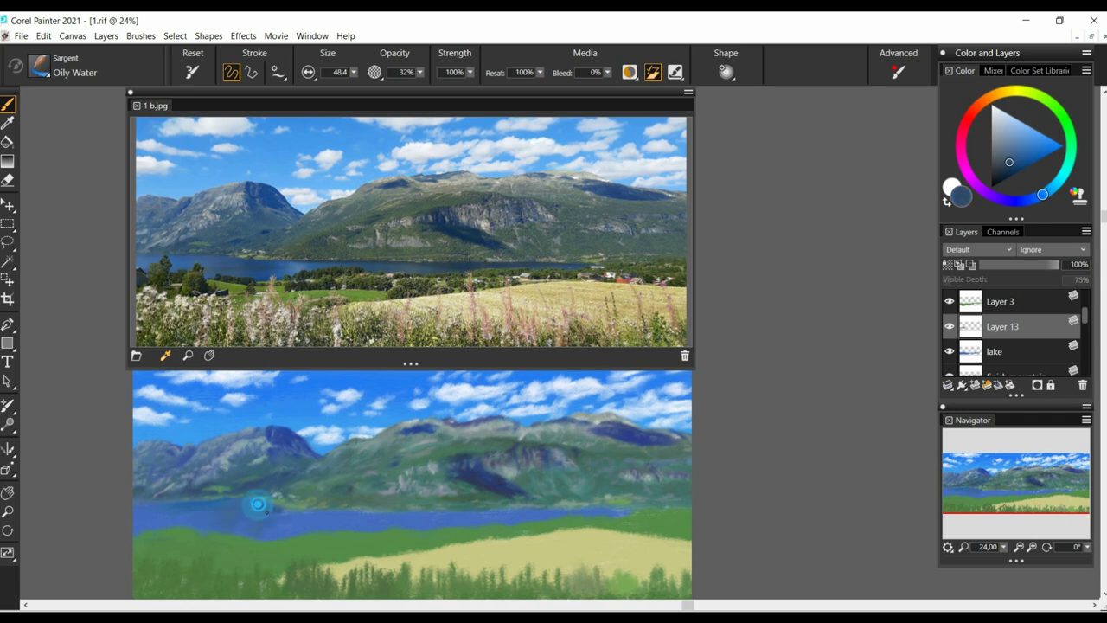
{"action": "left_click_drag", "start_coordinate": [256, 504], "coordinate": [282, 528]}
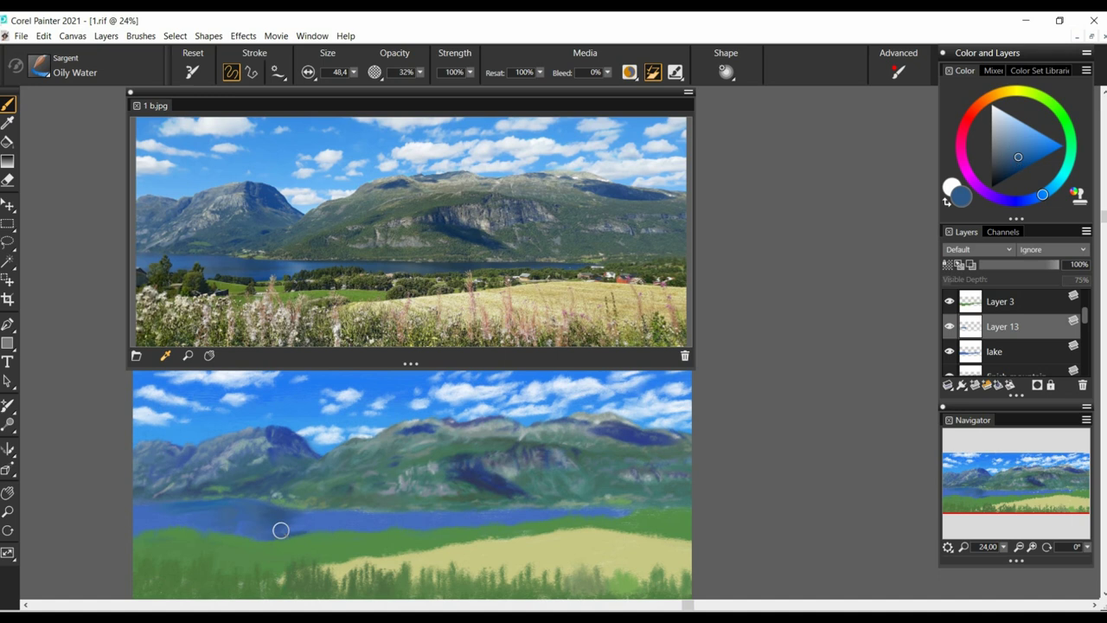
- Refine the lake's left end and the water beside the dark reflection with smaller strokes of sampled blues
{"action": "key", "text": "bracketleft"}
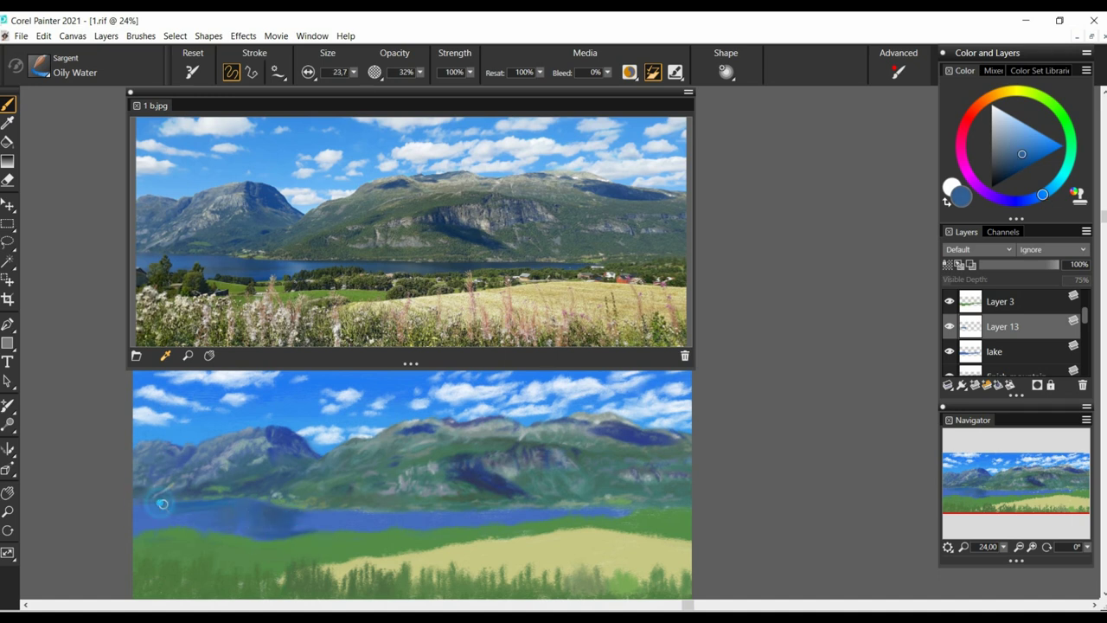
{"action": "left_click", "coordinate": [231, 485], "text": "alt"}
{"action": "left_click", "coordinate": [134, 504], "text": "alt"}
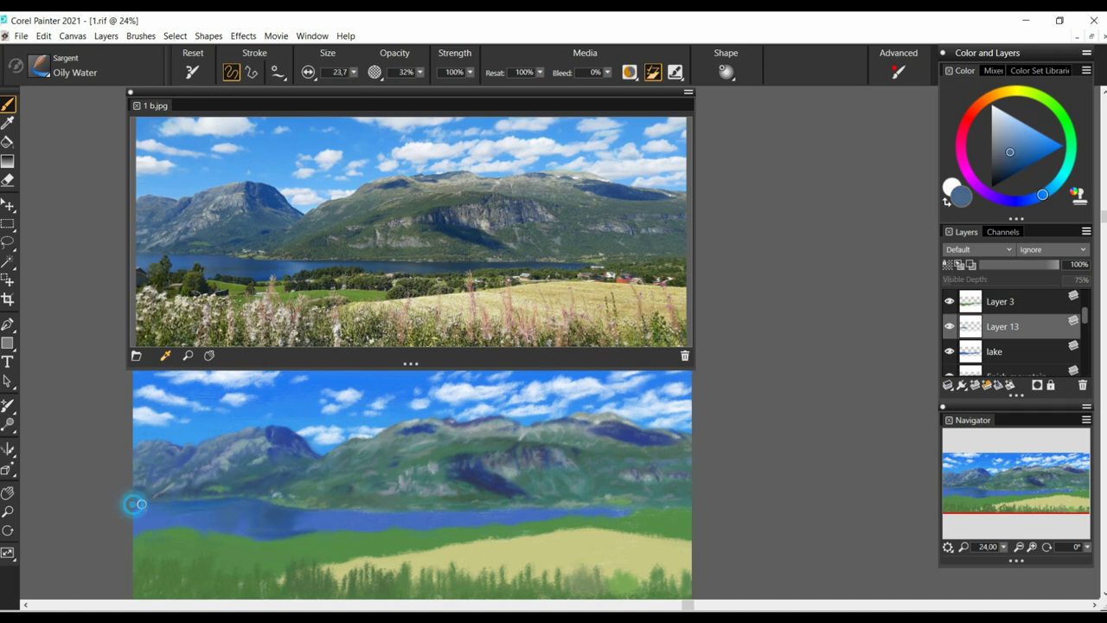
{"action": "left_click", "coordinate": [298, 521], "text": "alt"}
{"action": "left_click", "coordinate": [308, 526], "text": "alt"}
{"action": "key", "text": "bracketright"}
{"action": "key", "text": "bracketright"}
{"action": "left_click", "coordinate": [309, 516], "text": "alt"}
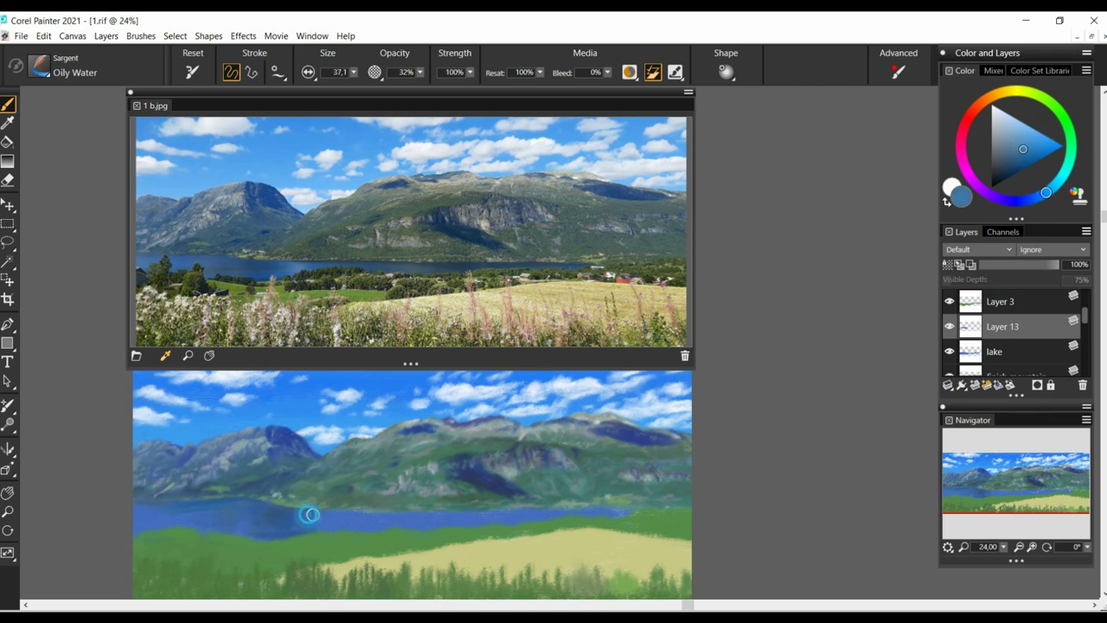
- Paint a light blue water highlight beside the dark reflection in the lake
{"action": "left_click", "coordinate": [336, 513]}
{"action": "left_click", "coordinate": [311, 519], "text": "alt"}
{"action": "left_click", "coordinate": [334, 530]}
{"action": "left_click", "coordinate": [1018, 133]}
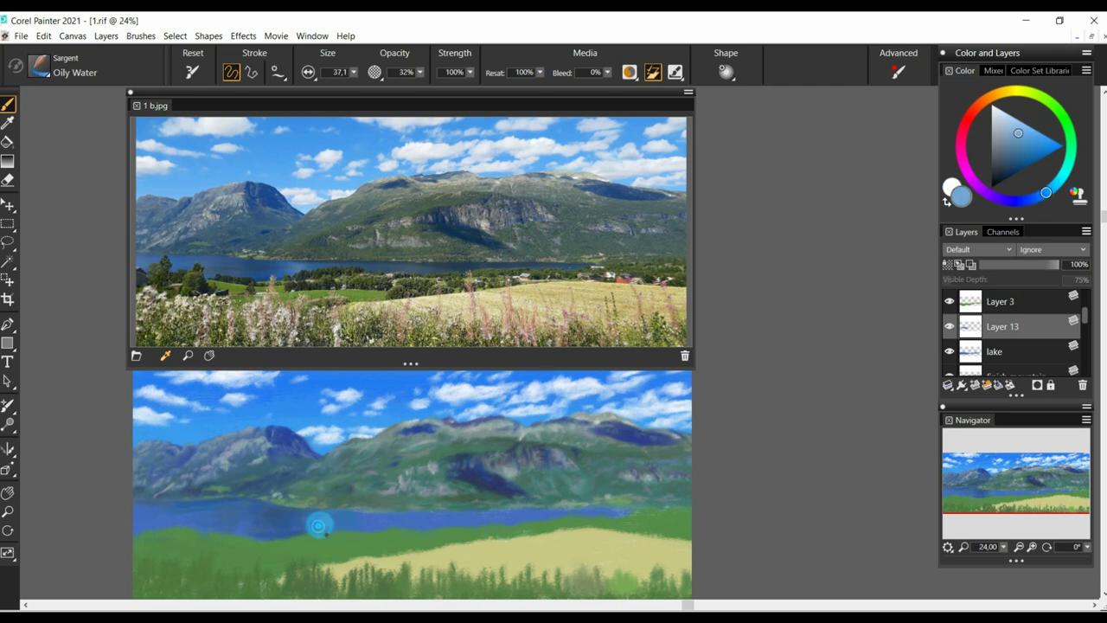
{"action": "left_click_drag", "start_coordinate": [318, 525], "coordinate": [336, 520]}
- Paint the lake's middle and narrow far end with muted dark blue and teal-blue strokes
{"action": "left_click", "coordinate": [242, 263]}
{"action": "left_click_drag", "start_coordinate": [353, 73], "coordinate": [347, 77]}
{"action": "left_click_drag", "start_coordinate": [340, 507], "coordinate": [448, 516]}
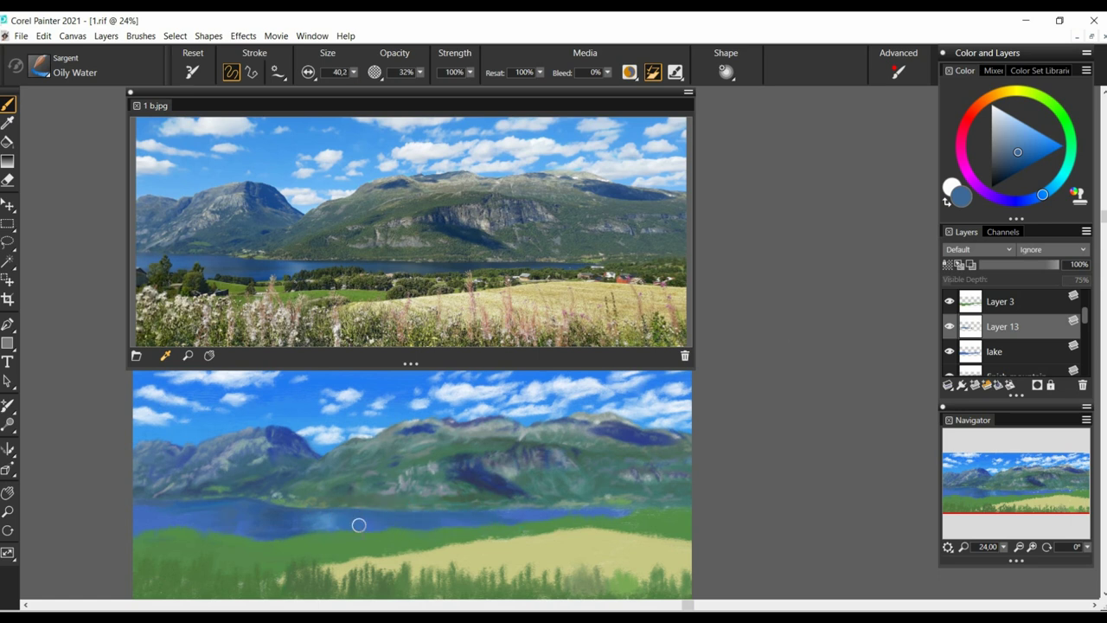
{"action": "left_click", "coordinate": [247, 263]}
{"action": "left_click_drag", "start_coordinate": [353, 72], "coordinate": [351, 78]}
{"action": "left_click_drag", "start_coordinate": [500, 514], "coordinate": [632, 510]}
{"action": "left_click", "coordinate": [1053, 188]}
{"action": "left_click_drag", "start_coordinate": [532, 518], "coordinate": [631, 512]}
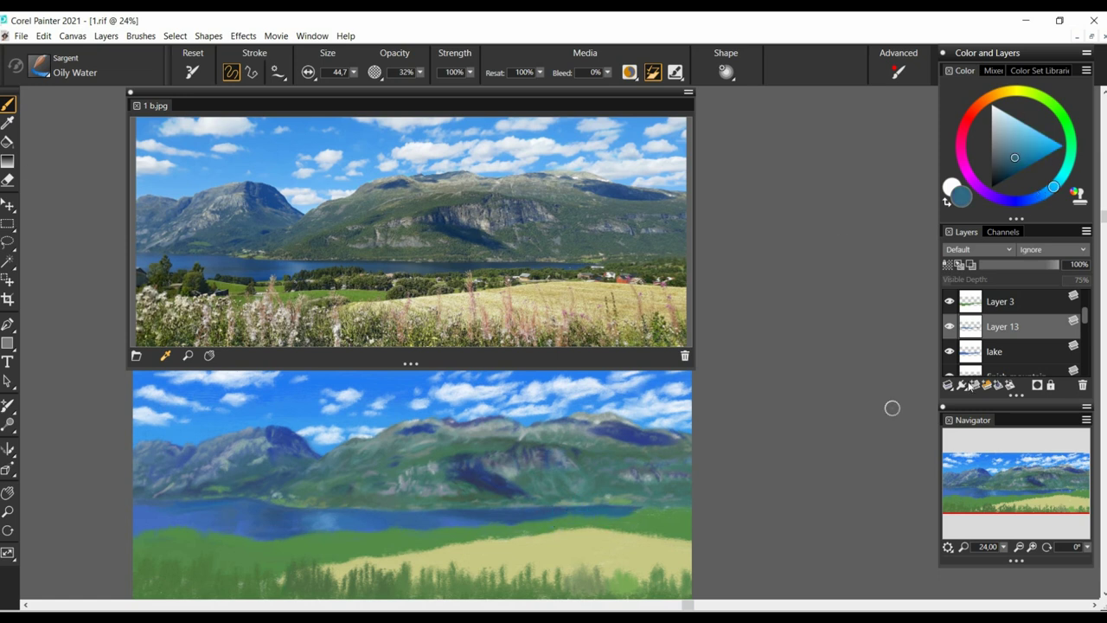
- Darken the lake's edge along the right mountain's foot with slate blue at brush size 19.7
{"action": "left_click", "coordinate": [432, 513], "text": "alt"}
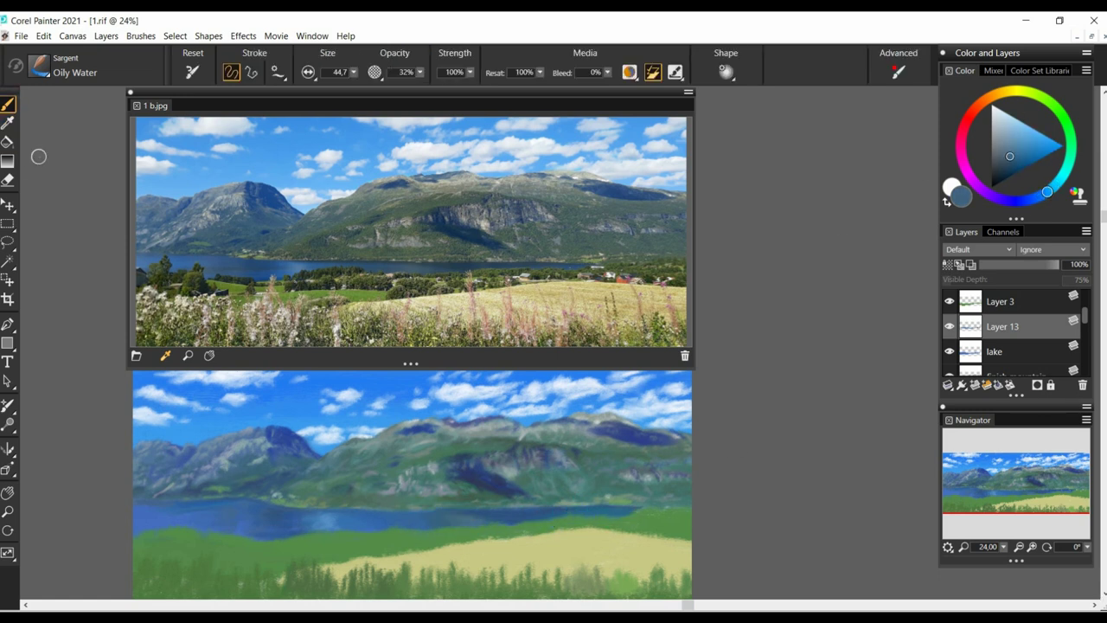
{"action": "left_click", "coordinate": [1040, 195]}
{"action": "left_click_drag", "start_coordinate": [354, 73], "coordinate": [348, 81]}
{"action": "left_click_drag", "start_coordinate": [306, 511], "coordinate": [476, 510]}
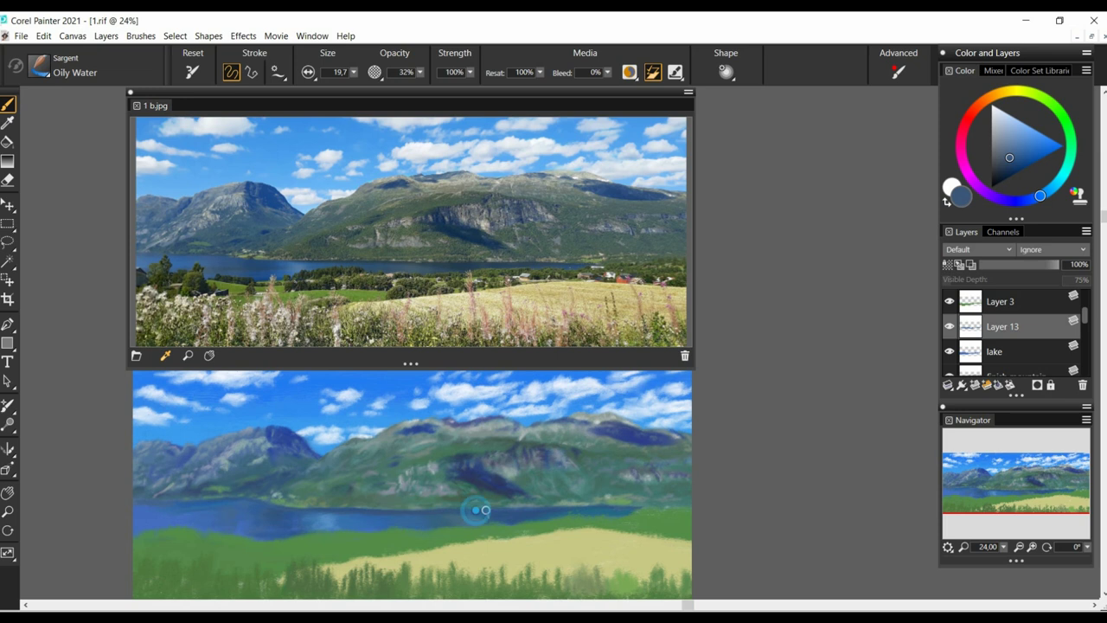
- Blend sampled blues through the lake's left half and near shore, finishing with a 61.4 brush
{"action": "left_click", "coordinate": [210, 497], "text": "alt"}
{"action": "key", "text": "]"}
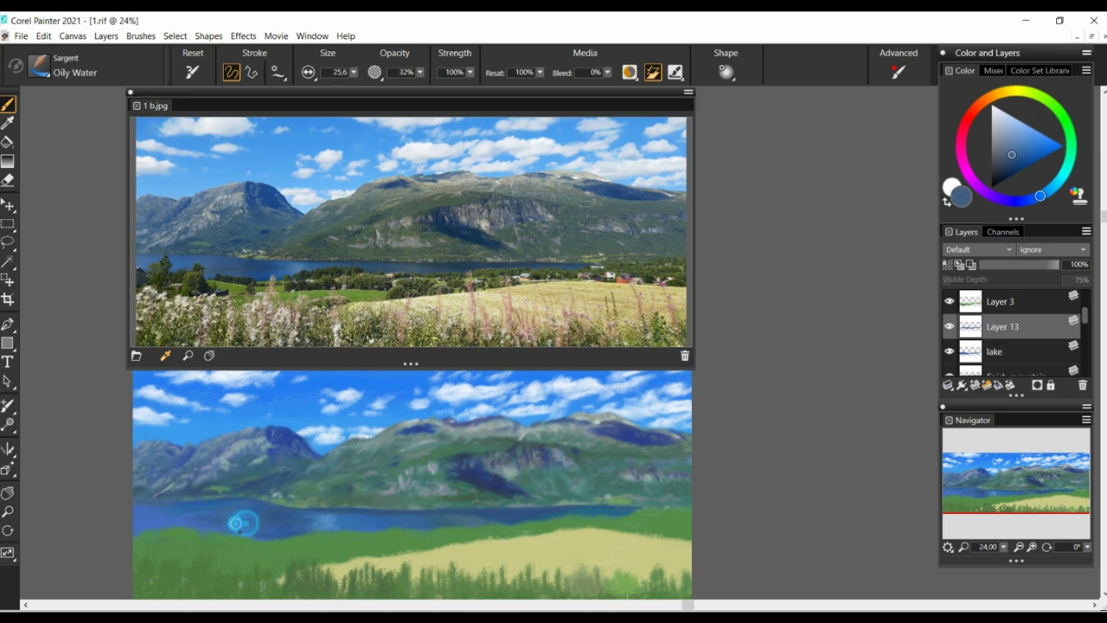
{"action": "left_click_drag", "start_coordinate": [235, 523], "coordinate": [277, 524]}
{"action": "left_click", "coordinate": [7, 123]}
{"action": "left_click", "coordinate": [325, 519]}
{"action": "left_click", "coordinate": [7, 103]}
{"action": "left_click_drag", "start_coordinate": [353, 72], "coordinate": [357, 80]}
{"action": "left_click_drag", "start_coordinate": [133, 513], "coordinate": [169, 517]}
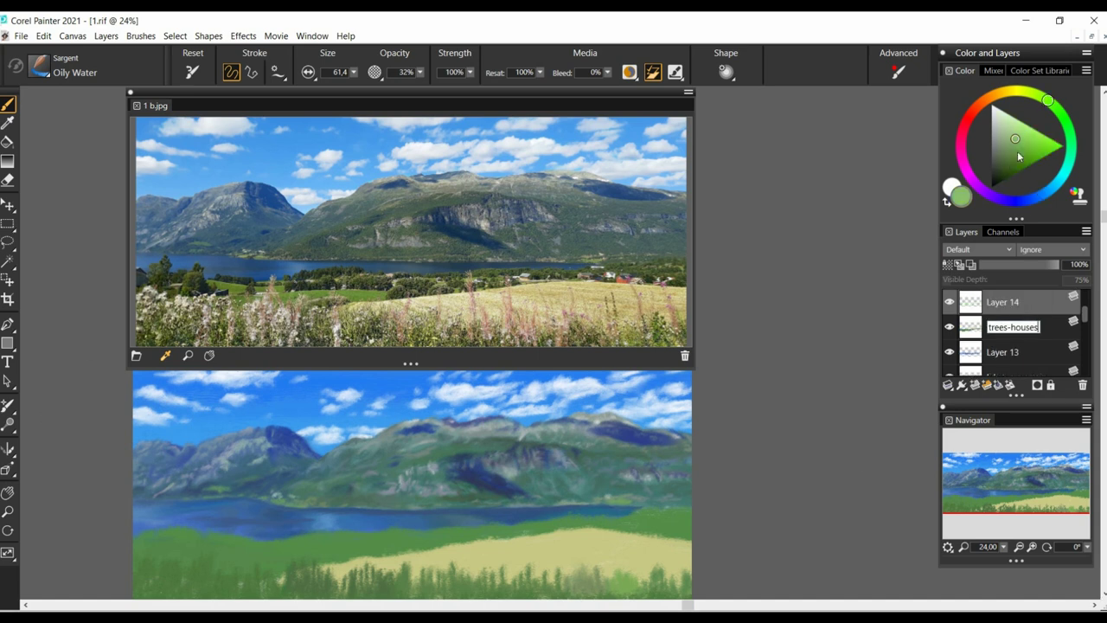
- Paint dark green tree masses along the far-right lakeshore on Layer 14 with a smaller brush
{"action": "left_click", "coordinate": [1008, 160]}
{"action": "key", "text": "["}
{"action": "key", "text": "["}
{"action": "key", "text": "["}
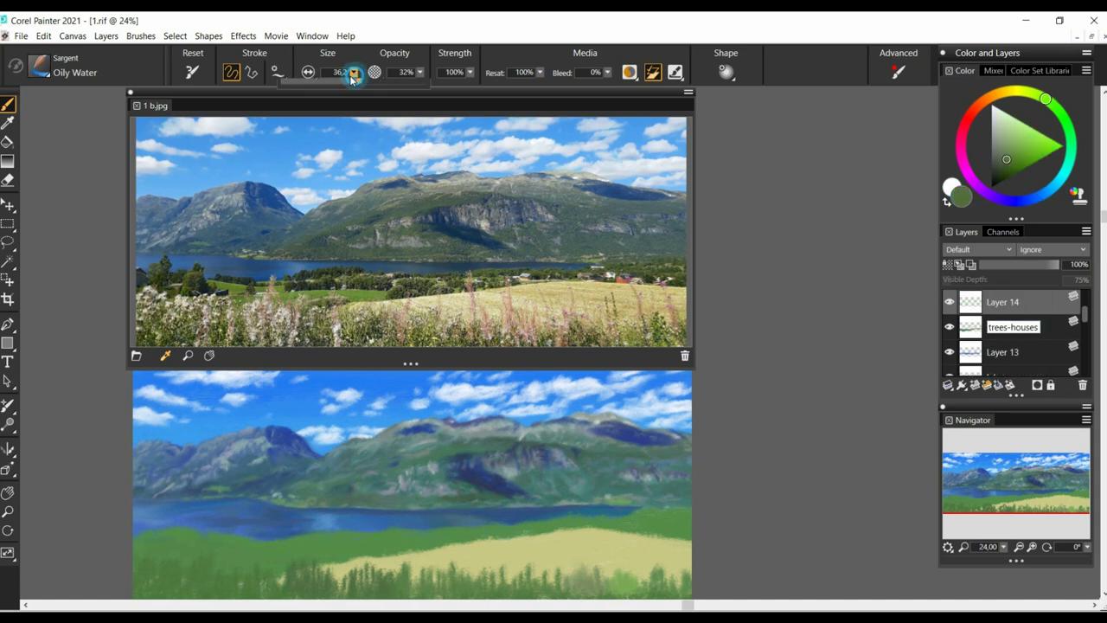
{"action": "left_click", "coordinate": [645, 509], "text": "alt"}
{"action": "left_click", "coordinate": [608, 516], "text": "alt"}
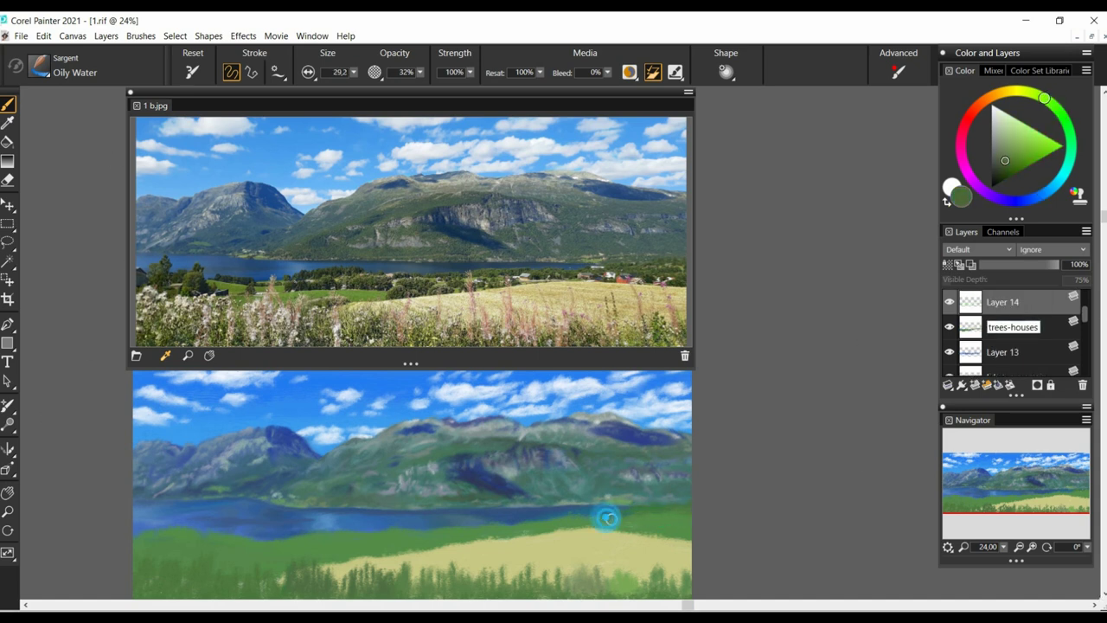
{"action": "left_click", "coordinate": [654, 524], "text": "alt"}
{"action": "left_click_drag", "start_coordinate": [653, 524], "coordinate": [682, 522]}
- Extend the muted green trees between the lake and the yellow field toward the middle of the shore
{"action": "left_click", "coordinate": [556, 519], "text": "alt"}
{"action": "left_click_drag", "start_coordinate": [567, 524], "coordinate": [630, 524]}
{"action": "left_click_drag", "start_coordinate": [676, 520], "coordinate": [636, 521]}
{"action": "left_click", "coordinate": [484, 516]}
{"action": "left_click", "coordinate": [1007, 157]}
{"action": "left_click", "coordinate": [487, 516]}
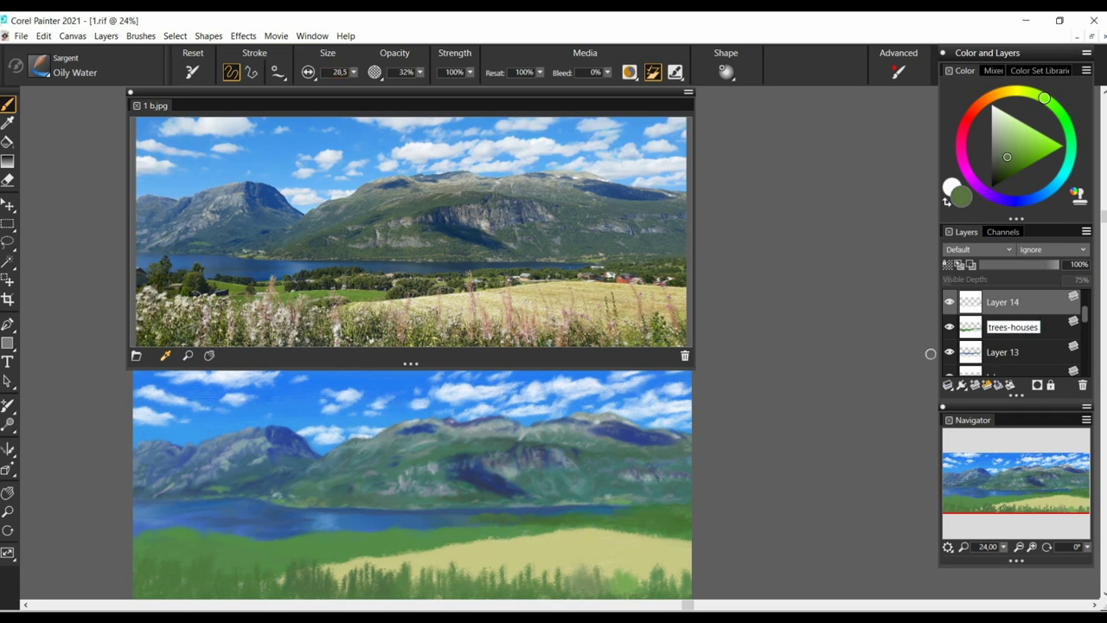
- Paint darker green bushes along the lake's central near shore and vary the greens above the yellow field
{"action": "left_click", "coordinate": [1007, 164]}
{"action": "left_click", "coordinate": [1054, 105]}
{"action": "mouse_move", "coordinate": [288, 526]}
{"action": "left_mouse_down"}
{"action": "mouse_move", "coordinate": [316, 523]}
{"action": "mouse_move", "coordinate": [308, 557]}
{"action": "mouse_move", "coordinate": [341, 525]}
{"action": "left_mouse_up"}
{"action": "left_click", "coordinate": [1058, 111]}
{"action": "left_click", "coordinate": [1064, 117]}
{"action": "left_click", "coordinate": [1069, 104]}
{"action": "left_click", "coordinate": [354, 526], "text": "alt"}
{"action": "left_click", "coordinate": [545, 526]}
{"action": "left_click", "coordinate": [574, 522], "text": "alt"}
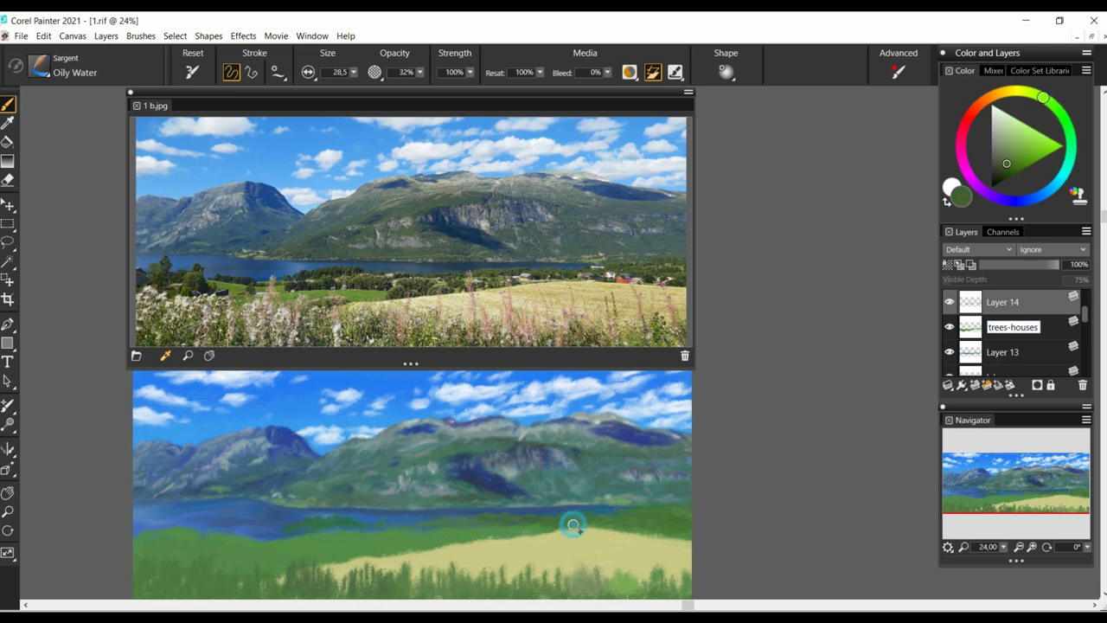
- Paint a dark green band of trees along the yellow field's upper edge and across the central bank
{"action": "left_click_drag", "start_coordinate": [571, 524], "coordinate": [513, 527]}
{"action": "left_click", "coordinate": [407, 538], "text": "alt"}
{"action": "left_click_drag", "start_coordinate": [407, 538], "coordinate": [472, 531]}
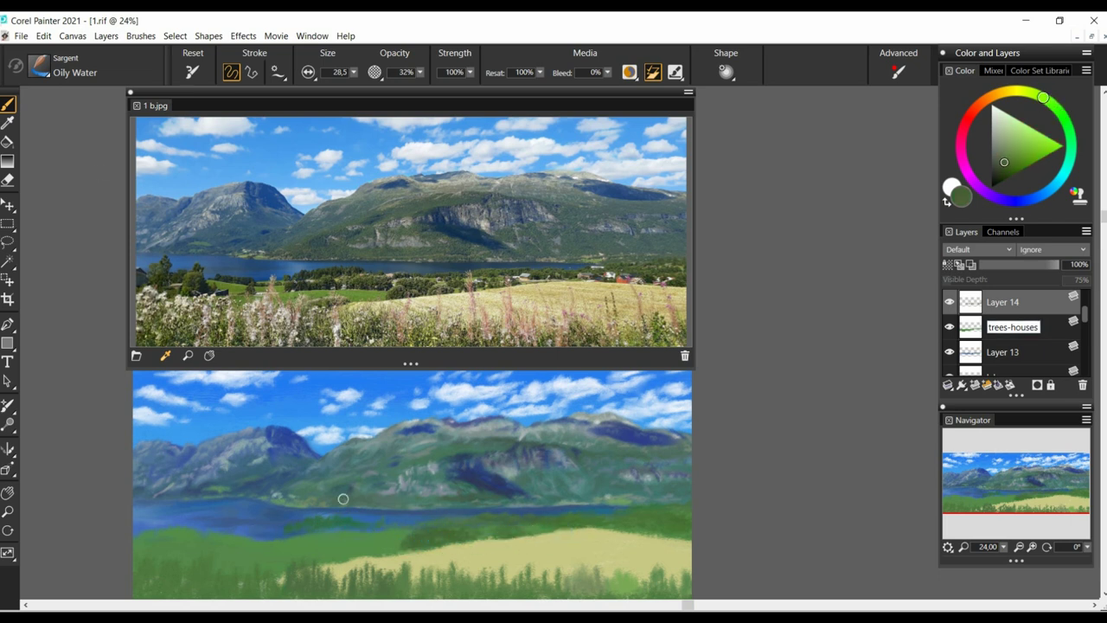
{"action": "left_click", "coordinate": [358, 541], "text": "alt"}
{"action": "left_click_drag", "start_coordinate": [358, 541], "coordinate": [402, 527]}
{"action": "left_click", "coordinate": [499, 519], "text": "alt"}
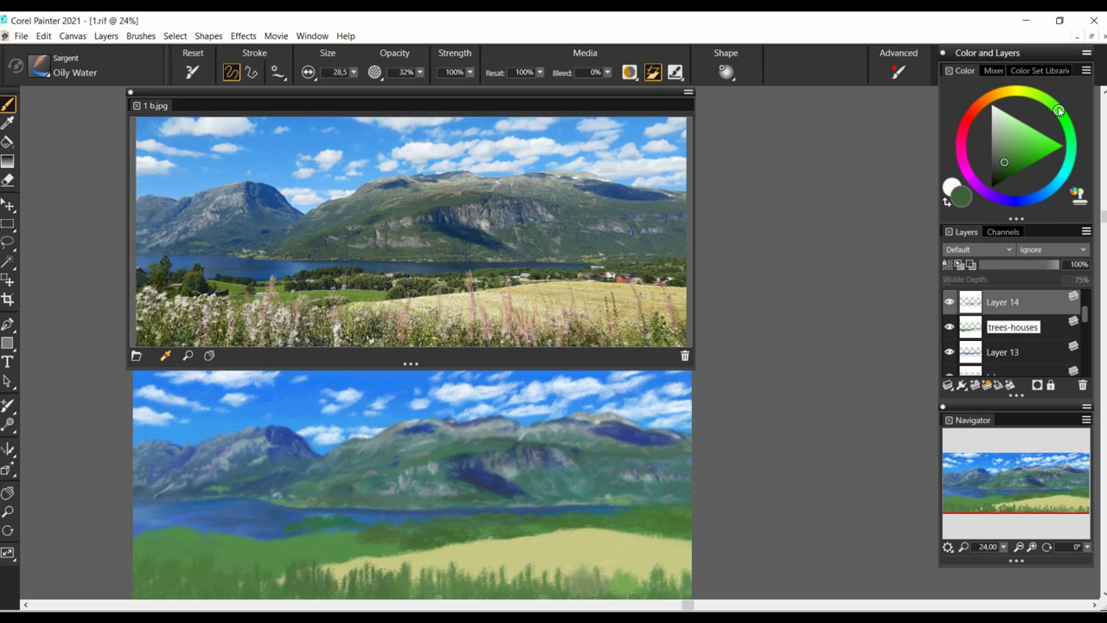
- Paint darker green foliage along the left lakeshore and choose a dark blue-grey
{"action": "left_click", "coordinate": [300, 541], "text": "alt"}
{"action": "mouse_move", "coordinate": [248, 541]}
{"action": "left_mouse_down"}
{"action": "mouse_move", "coordinate": [227, 542]}
{"action": "mouse_move", "coordinate": [235, 531]}
{"action": "left_mouse_up"}
{"action": "left_click", "coordinate": [268, 532], "text": "alt"}
{"action": "left_click", "coordinate": [206, 526], "text": "alt"}
{"action": "left_click", "coordinate": [1043, 203]}
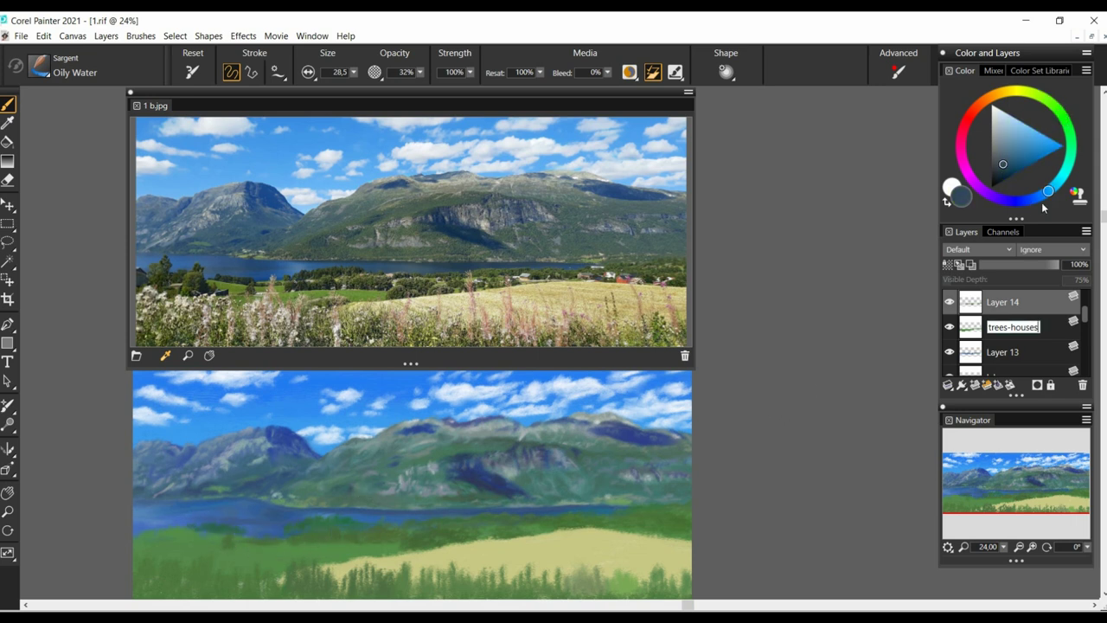
- Paint small dark blue-grey and reddish house shapes on the left bank with a 23.0 brush
{"action": "left_click_drag", "start_coordinate": [135, 542], "coordinate": [139, 529]}
{"action": "left_click_drag", "start_coordinate": [354, 72], "coordinate": [350, 85]}
{"action": "left_click", "coordinate": [994, 141]}
{"action": "left_click", "coordinate": [1001, 153]}
{"action": "left_click", "coordinate": [968, 116]}
{"action": "left_click_drag", "start_coordinate": [164, 538], "coordinate": [175, 544]}
{"action": "left_click", "coordinate": [138, 532], "text": "alt"}
- Paint small houses among the far-right trees in pale, red and dark blue-grey tones
{"action": "left_click", "coordinate": [995, 134]}
{"action": "left_click", "coordinate": [997, 131]}
{"action": "mouse_move", "coordinate": [619, 517]}
{"action": "left_mouse_down"}
{"action": "mouse_move", "coordinate": [688, 532]}
{"action": "mouse_move", "coordinate": [631, 520]}
{"action": "left_mouse_up"}
{"action": "left_click", "coordinate": [964, 118]}
{"action": "left_click", "coordinate": [1045, 193]}
{"action": "left_click", "coordinate": [998, 131]}
{"action": "left_click", "coordinate": [976, 183]}
{"action": "left_click", "coordinate": [995, 126]}
{"action": "left_click", "coordinate": [964, 117]}
{"action": "left_click", "coordinate": [1020, 91]}
{"action": "left_click", "coordinate": [1023, 200]}
{"action": "left_click", "coordinate": [1002, 158]}
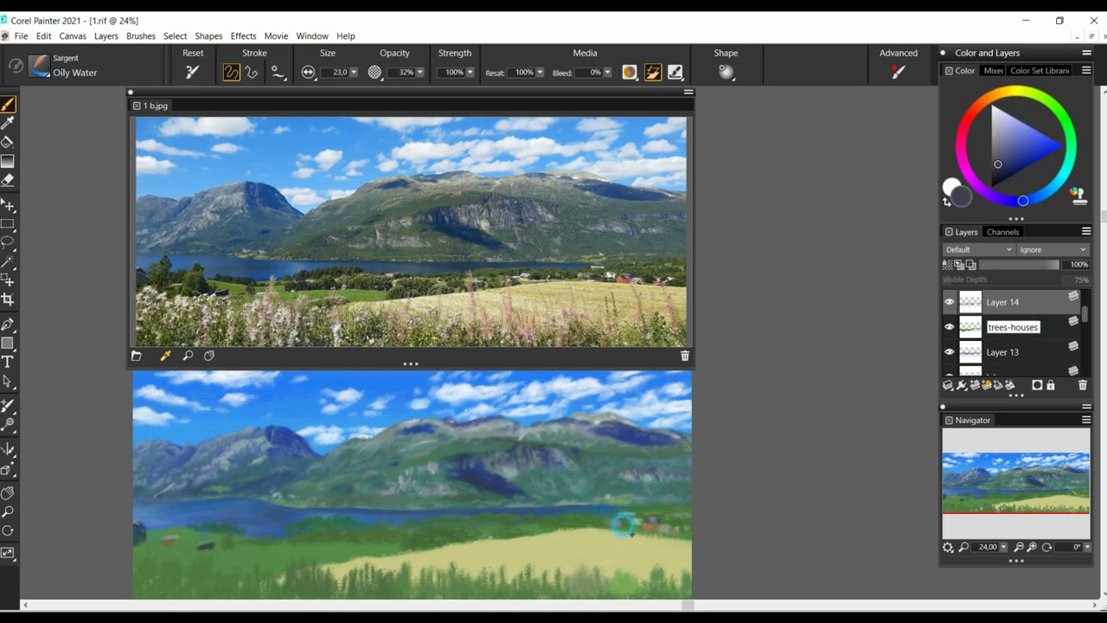
- Dot whitish houses and pale yellow-green touches among the trees of the central bank
{"action": "left_click", "coordinate": [525, 524], "text": "alt"}
{"action": "left_click", "coordinate": [1003, 128]}
{"action": "left_click_drag", "start_coordinate": [501, 529], "coordinate": [484, 529]}
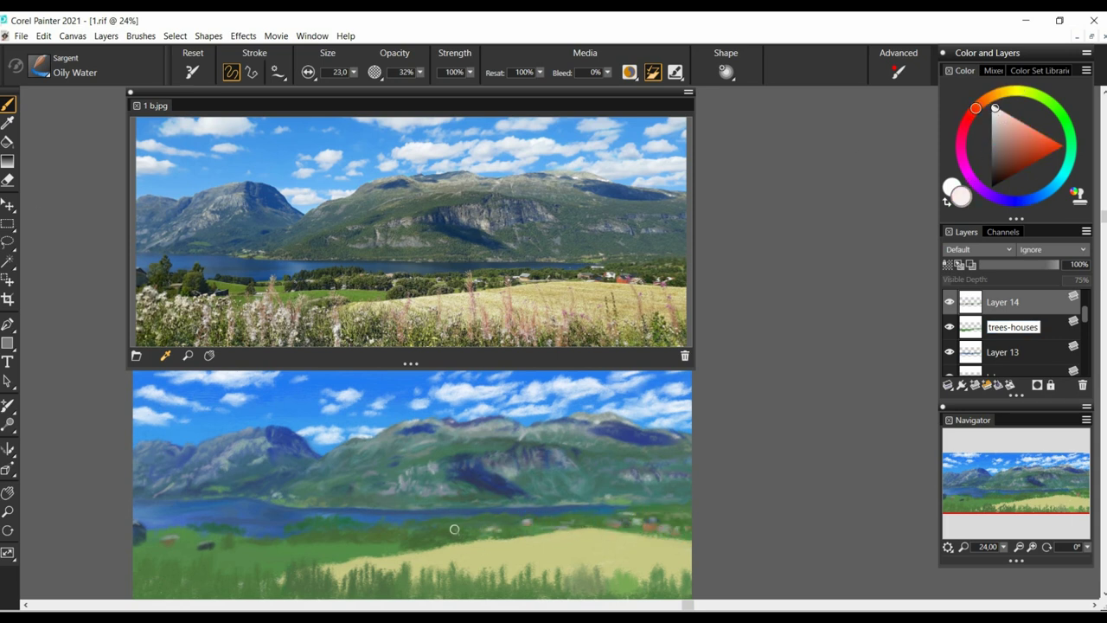
{"action": "left_click", "coordinate": [1029, 92]}
{"action": "left_click", "coordinate": [1009, 141]}
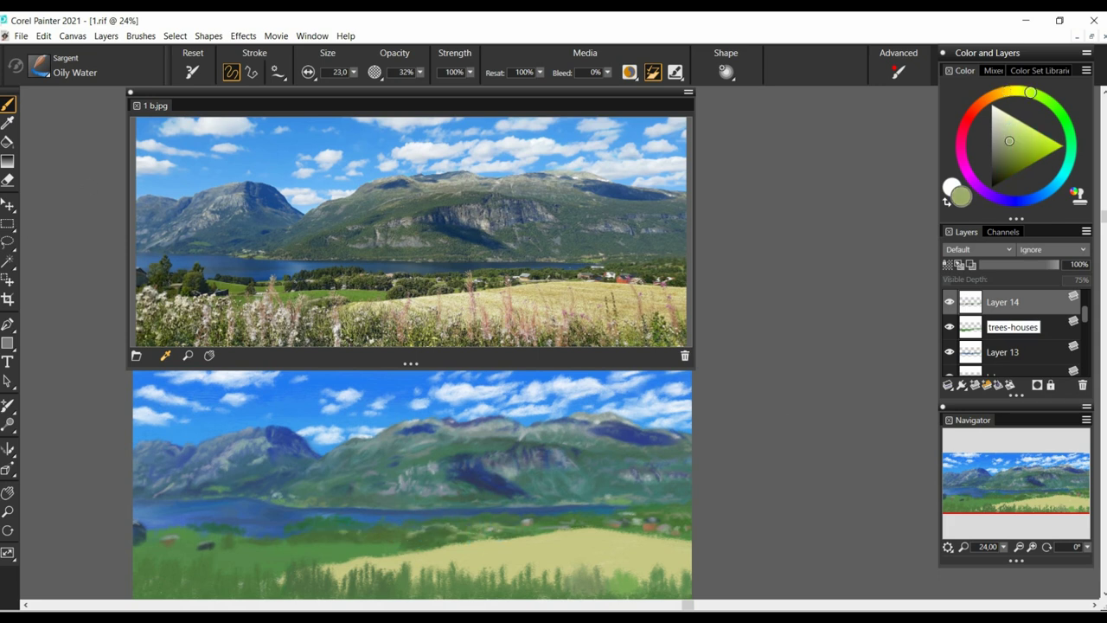
{"action": "left_click", "coordinate": [392, 528], "text": "alt"}
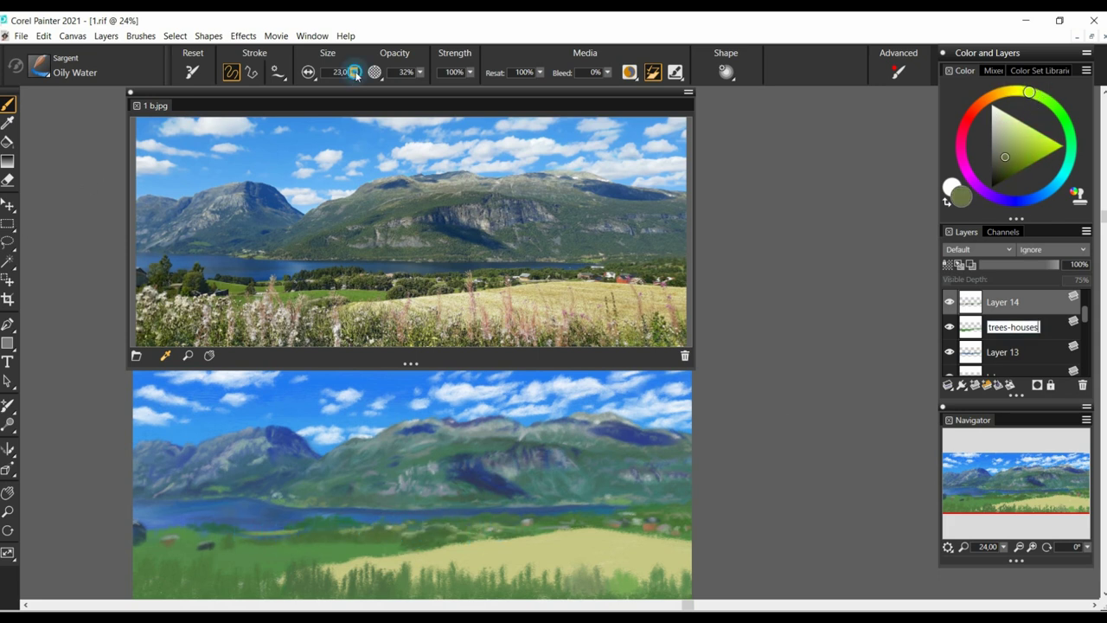
- Lighten the left meadow with olive-green and pale yellow touches, reducing the brush size to 17.2
{"action": "left_click", "coordinate": [244, 545], "text": "alt"}
{"action": "left_click_drag", "start_coordinate": [355, 74], "coordinate": [350, 76]}
{"action": "left_click", "coordinate": [135, 559], "text": "alt"}
{"action": "left_click", "coordinate": [1014, 92]}
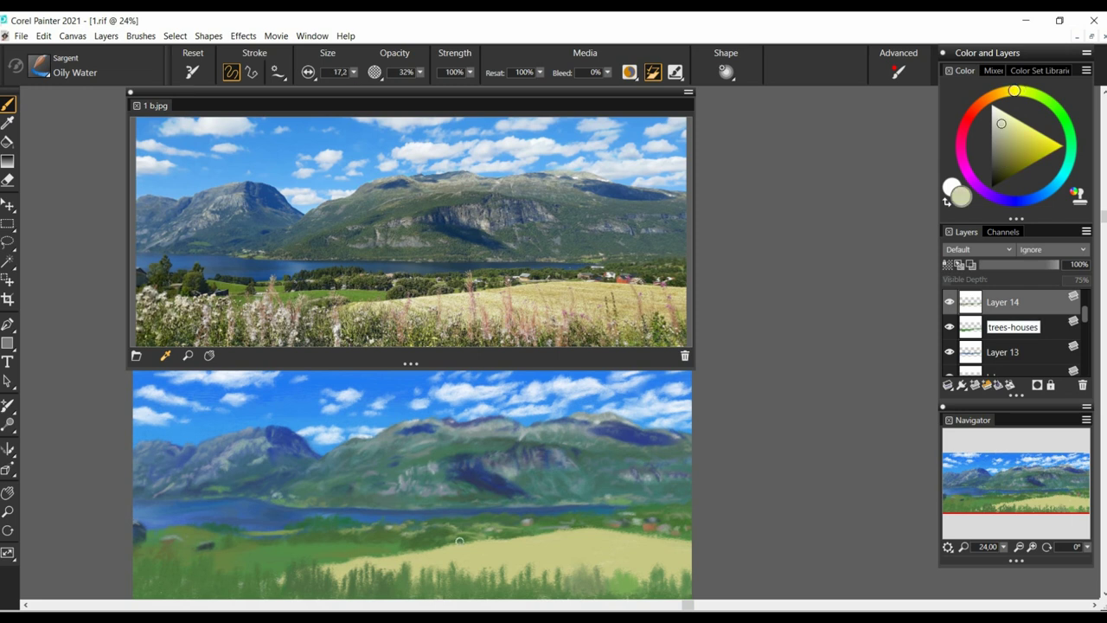
{"action": "left_click", "coordinate": [1012, 154]}
- Paint dark green trees around the houses on the left bank, enlarging the brush to 23.7
{"action": "left_click_drag", "start_coordinate": [144, 539], "coordinate": [157, 524]}
{"action": "left_click", "coordinate": [161, 529], "text": "alt"}
{"action": "left_click", "coordinate": [145, 530], "text": "alt"}
{"action": "left_click_drag", "start_coordinate": [355, 73], "coordinate": [352, 86]}
{"action": "left_click", "coordinate": [159, 537], "text": "alt"}
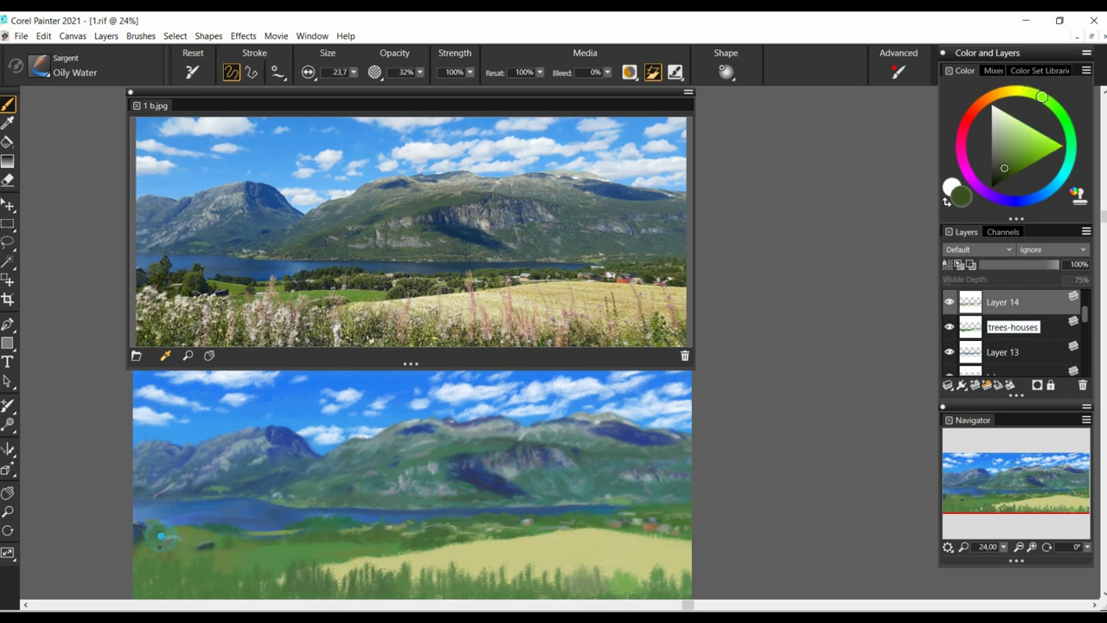
{"action": "left_click_drag", "start_coordinate": [154, 530], "coordinate": [172, 545]}
{"action": "left_click_drag", "start_coordinate": [190, 552], "coordinate": [181, 536]}
- Paint very dark green shadows into the left and central trees on a layer named "shading"
{"action": "left_click", "coordinate": [167, 526], "text": "alt"}
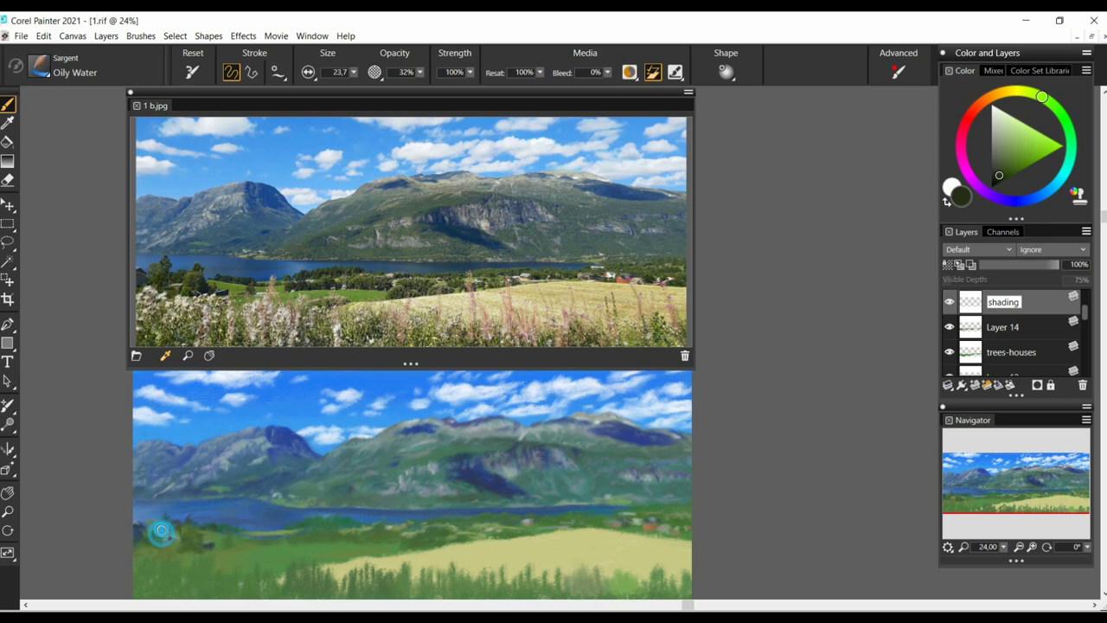
{"action": "left_click", "coordinate": [190, 530], "text": "alt"}
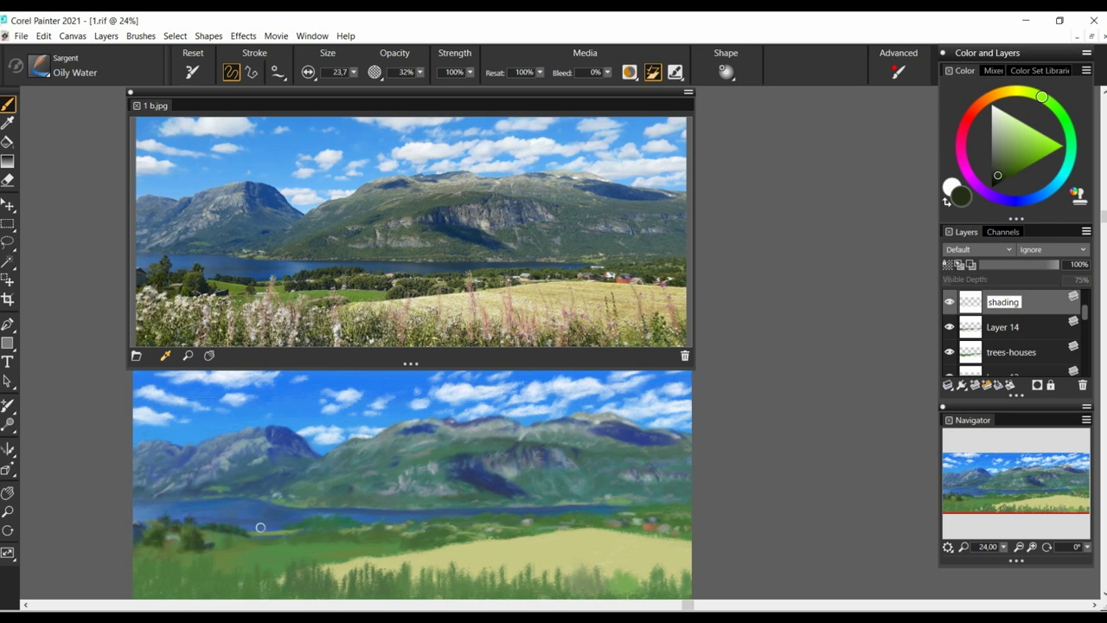
{"action": "left_click", "coordinate": [376, 531], "text": "alt"}
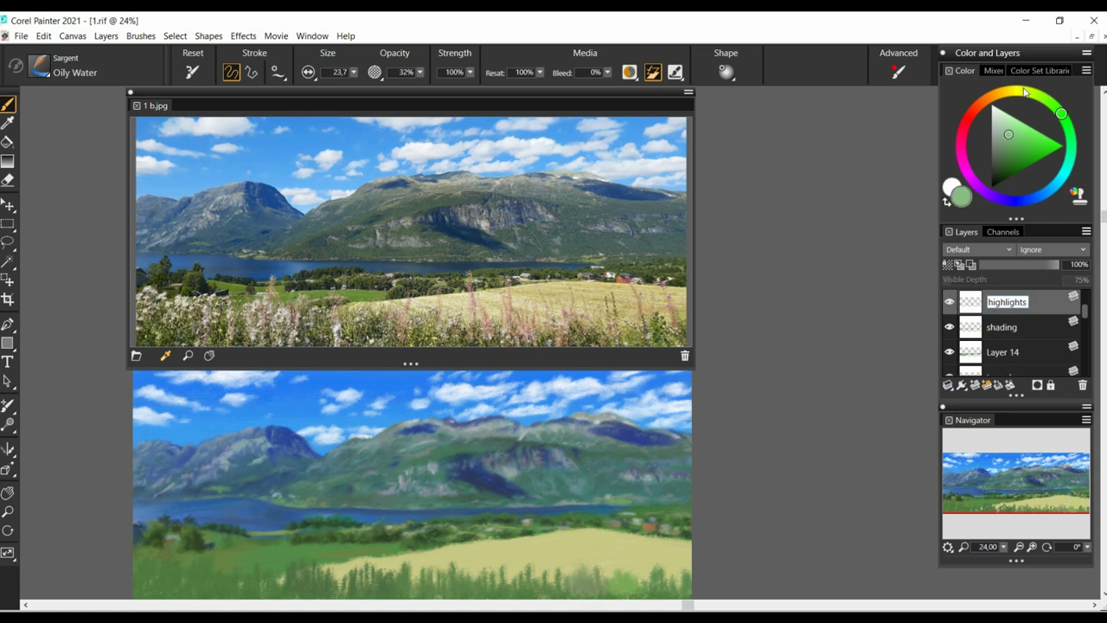
- Paint olive touches over the left meadow and central bank on a layer named "highlights"
{"action": "left_click", "coordinate": [1023, 91]}
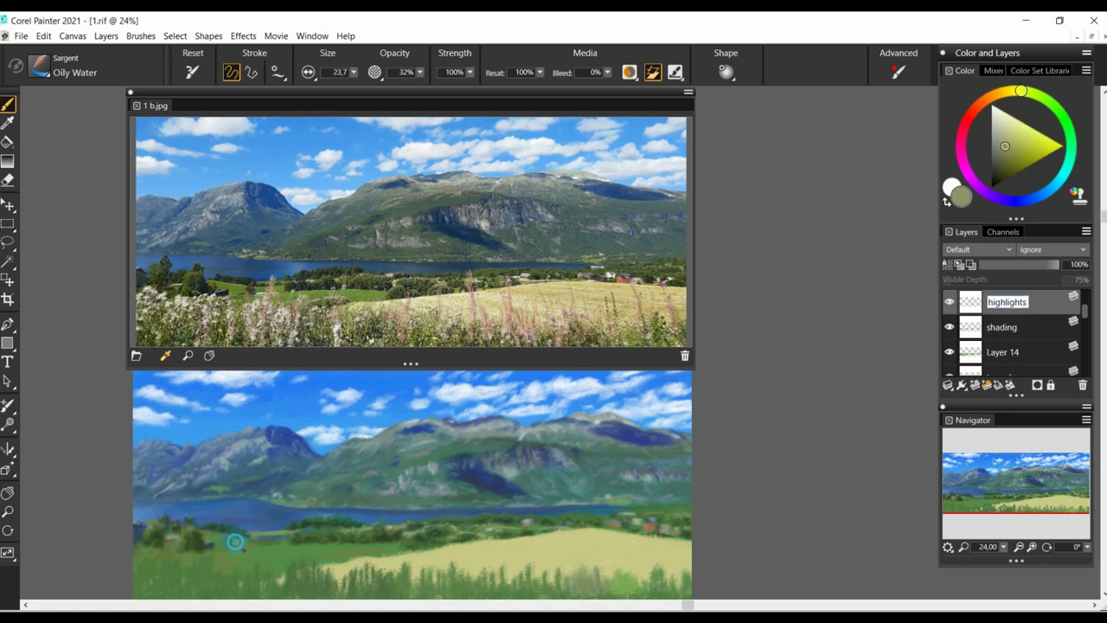
{"action": "left_click", "coordinate": [1001, 170]}
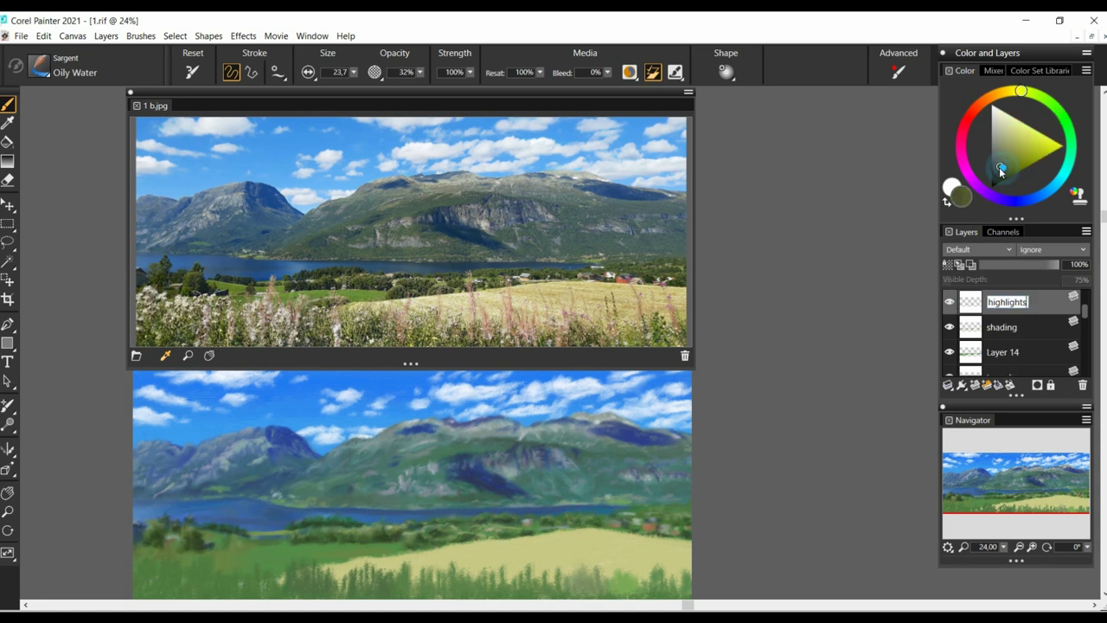
{"action": "left_click", "coordinate": [237, 544]}
{"action": "left_click", "coordinate": [257, 535], "text": "alt"}
{"action": "left_click", "coordinate": [338, 541], "text": "alt"}
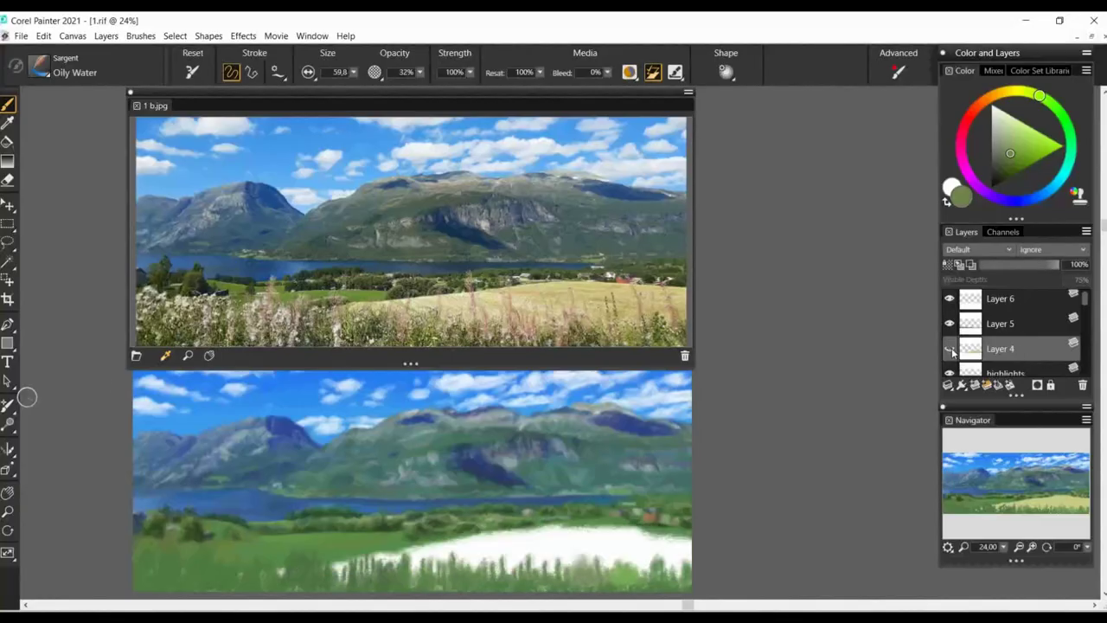
- Rename the yellow field's layer as "field"
{"action": "double_click", "coordinate": [998, 325]}
{"action": "type", "text": "field"}
{"action": "key", "text": "Return"}
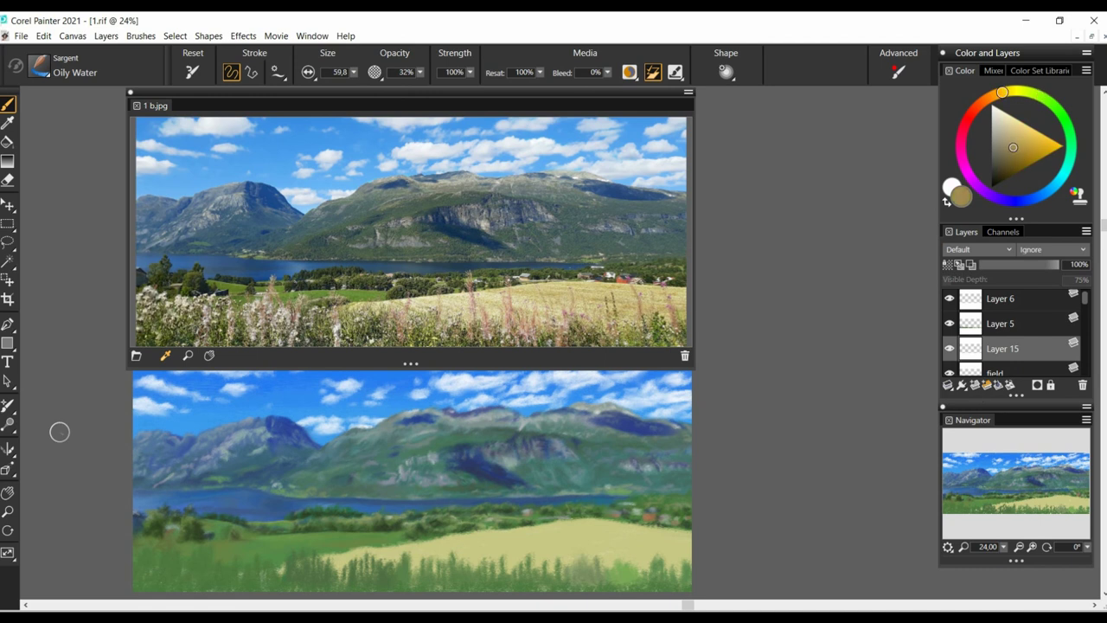
- Paint darker ochre tonal variations across the yellow field on the new layer, reducing the brush size to 23.7
{"action": "mouse_move", "coordinate": [535, 525]}
{"action": "left_mouse_down"}
{"action": "mouse_move", "coordinate": [570, 527]}
{"action": "mouse_move", "coordinate": [549, 537]}
{"action": "mouse_move", "coordinate": [593, 513]}
{"action": "mouse_move", "coordinate": [631, 526]}
{"action": "mouse_move", "coordinate": [613, 536]}
{"action": "mouse_move", "coordinate": [658, 538]}
{"action": "left_mouse_up"}
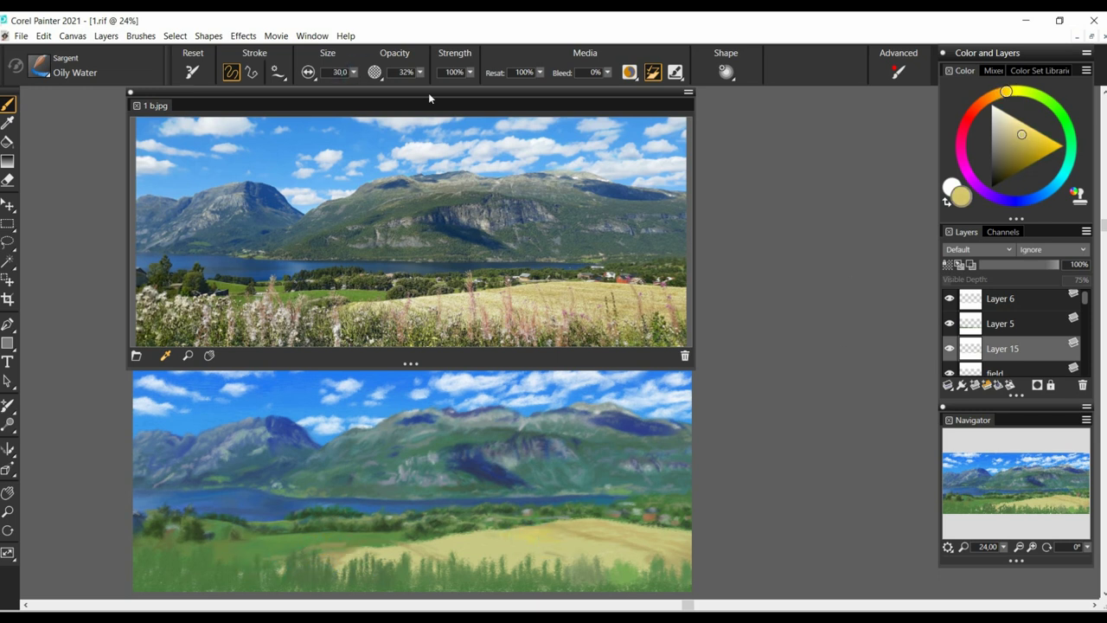
{"action": "left_click_drag", "start_coordinate": [354, 73], "coordinate": [349, 76]}
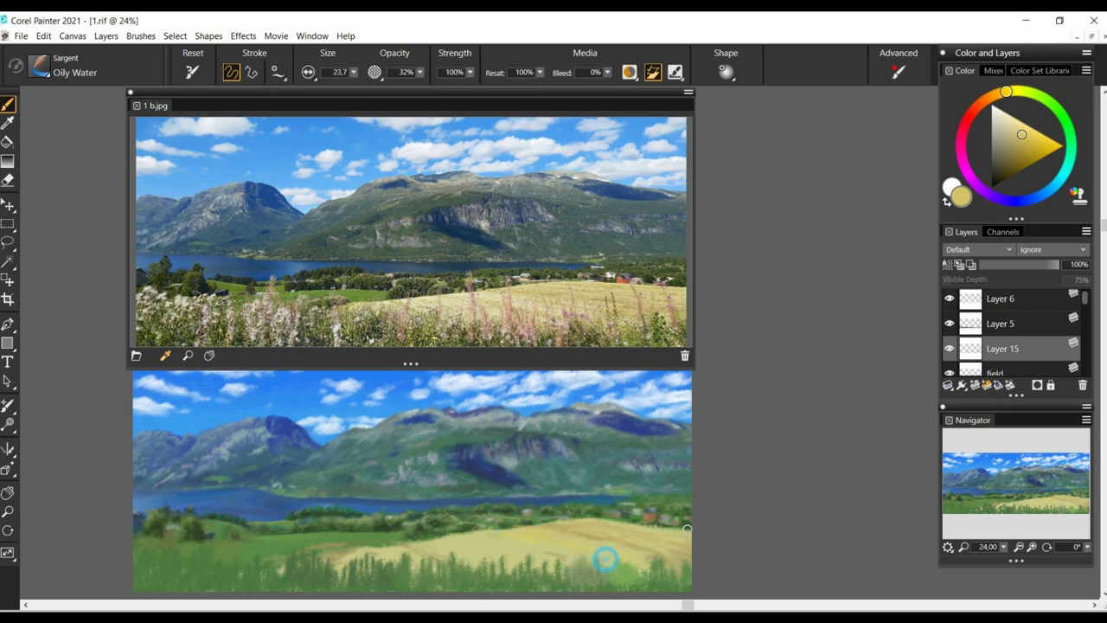
{"action": "left_click", "coordinate": [606, 558], "text": "alt"}
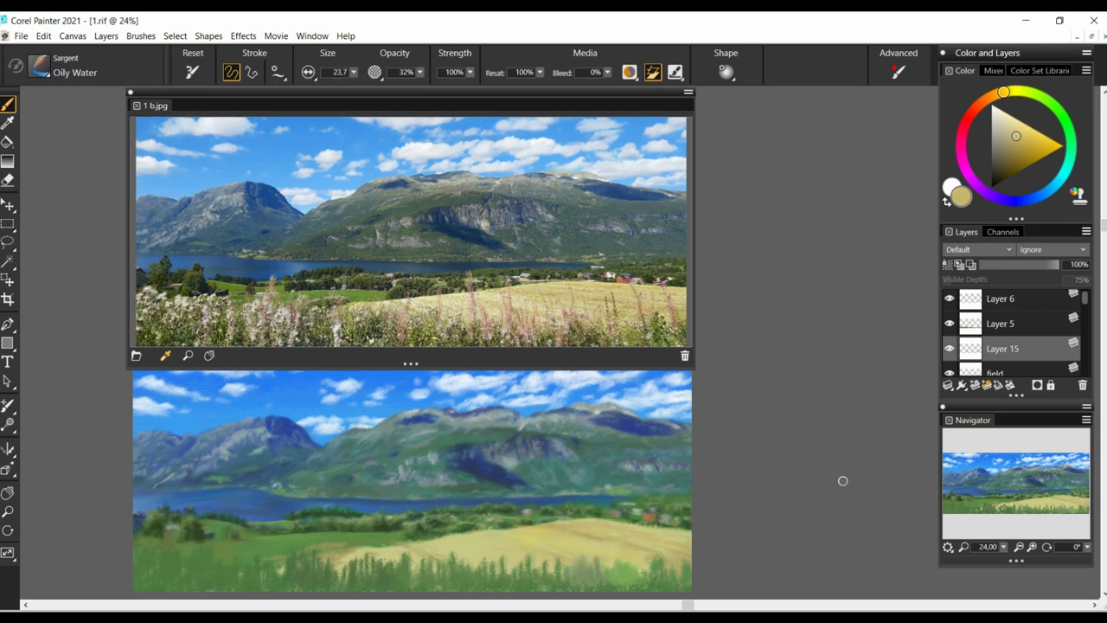
{"action": "left_click", "coordinate": [950, 349]}
{"action": "left_click", "coordinate": [949, 348]}
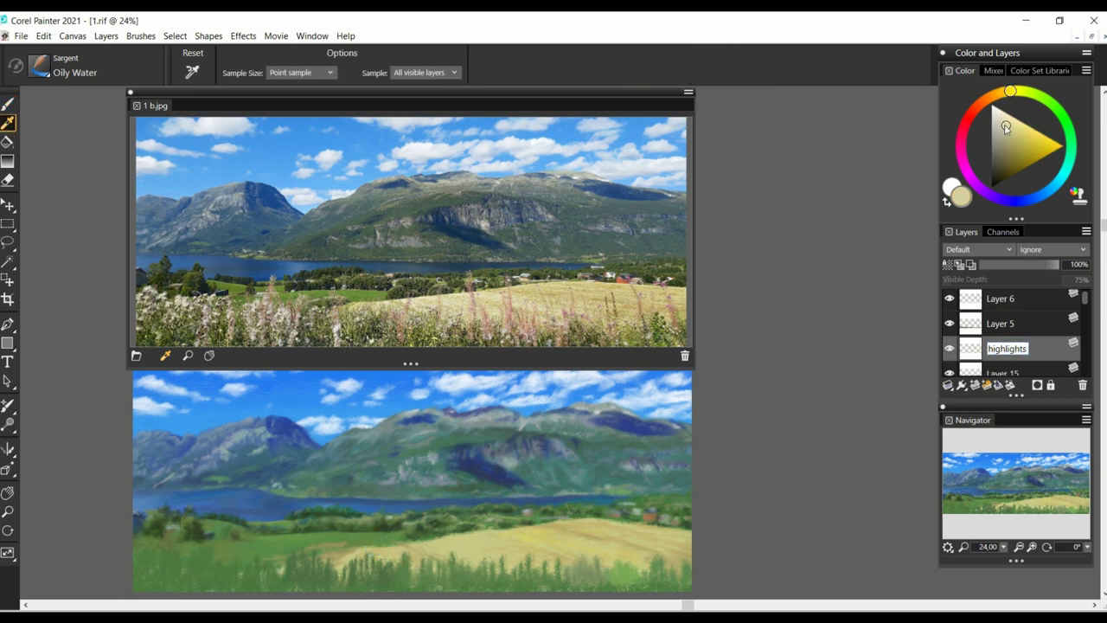
- Paint pale cream highlights across the yellow field on a layer named "highlights"
{"action": "left_click", "coordinate": [336, 554], "text": "alt"}
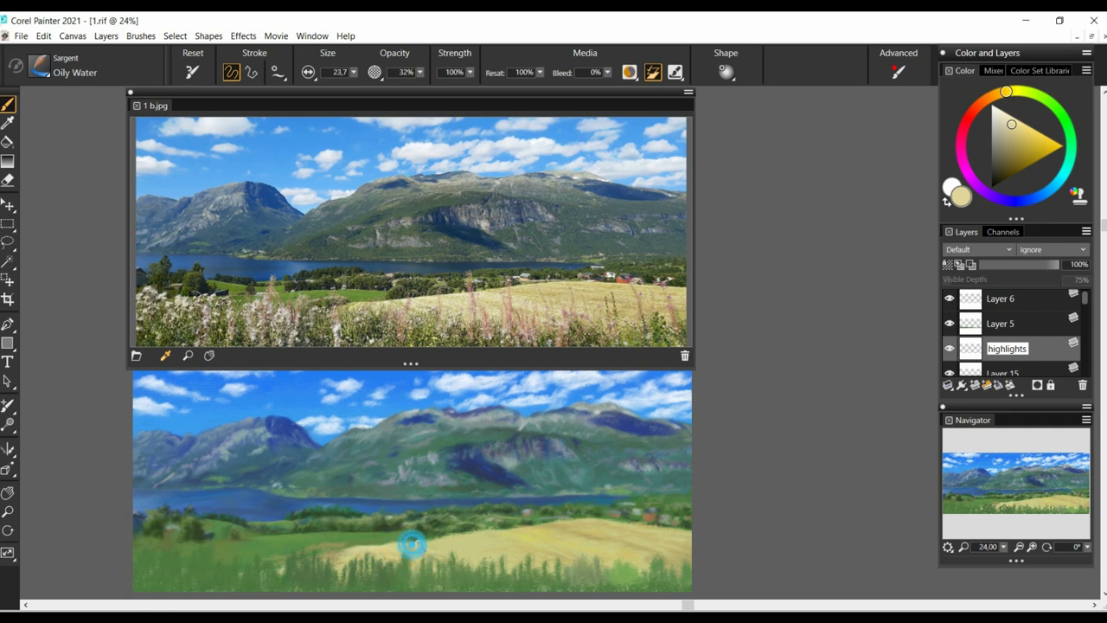
{"action": "left_click", "coordinate": [450, 548], "text": "alt"}
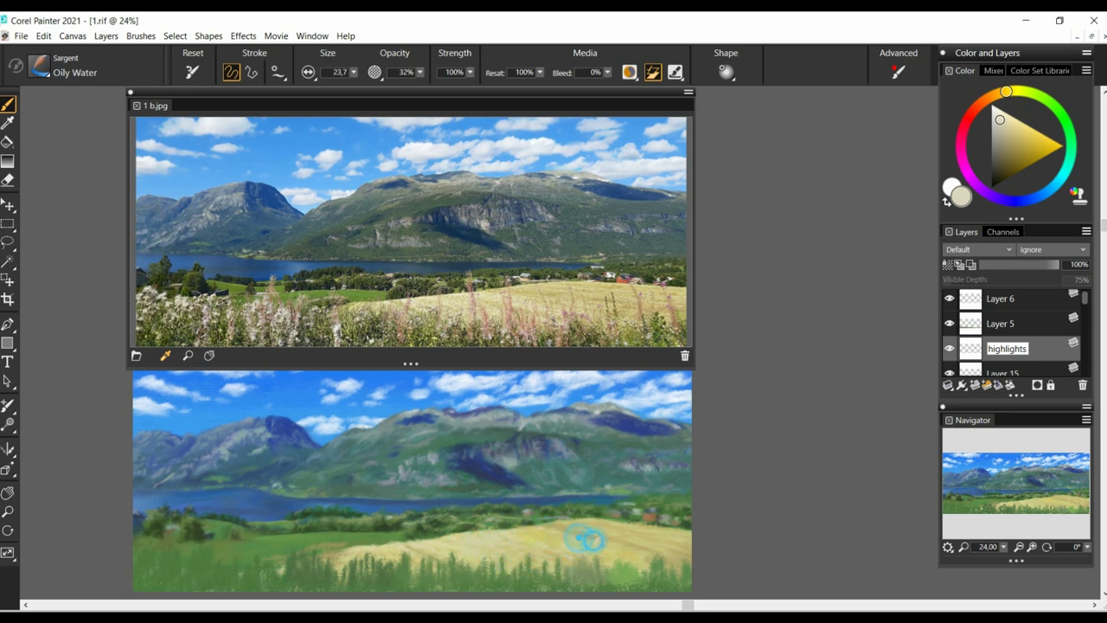
{"action": "left_click", "coordinate": [585, 531], "text": "alt"}
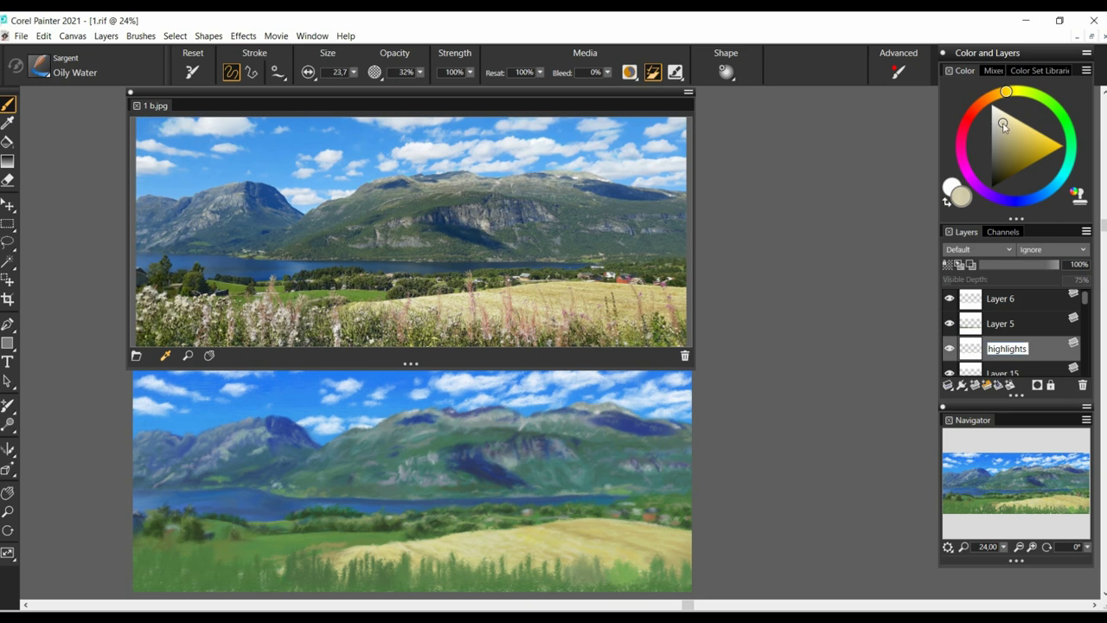
{"action": "mouse_move", "coordinate": [642, 519]}
{"action": "left_mouse_down"}
{"action": "mouse_move", "coordinate": [648, 527]}
{"action": "mouse_move", "coordinate": [546, 531]}
{"action": "mouse_move", "coordinate": [685, 556]}
{"action": "left_mouse_up"}
{"action": "left_click", "coordinate": [997, 114]}
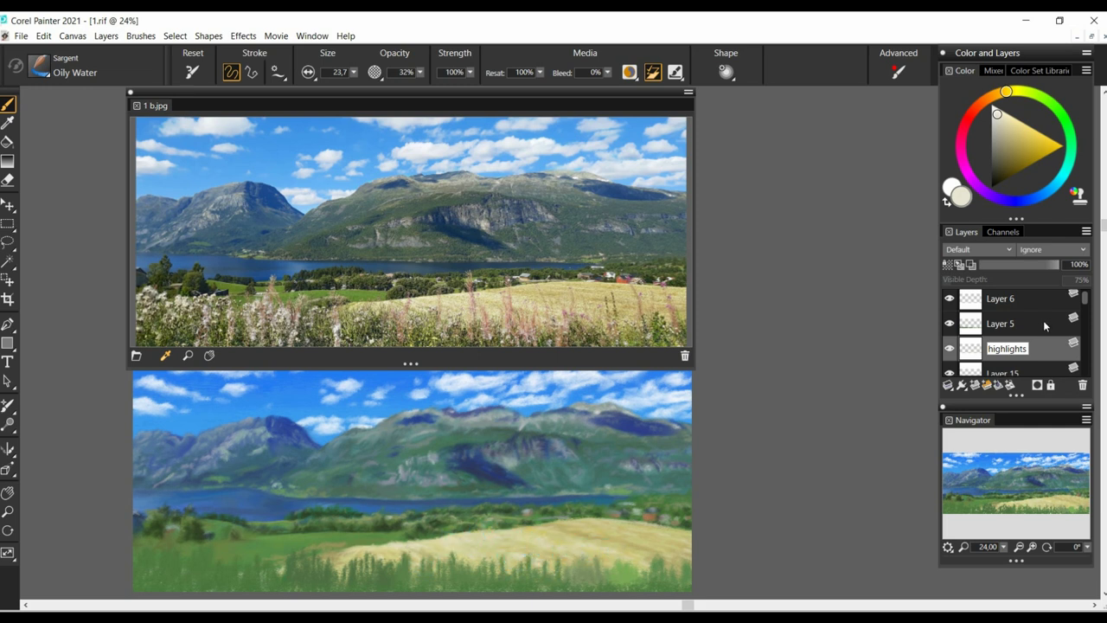
- Name the foreground grass layer "flowers" and paint dark green shadows into the right foreground grass on a new layer above it
{"action": "left_click", "coordinate": [1003, 300]}
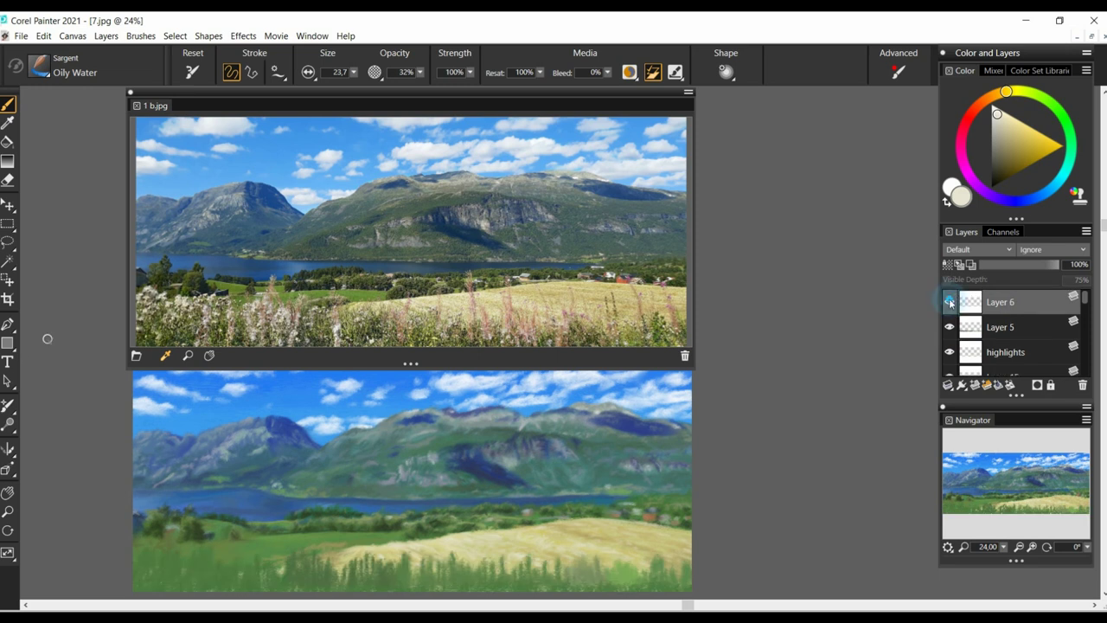
{"action": "double_click", "coordinate": [1031, 298]}
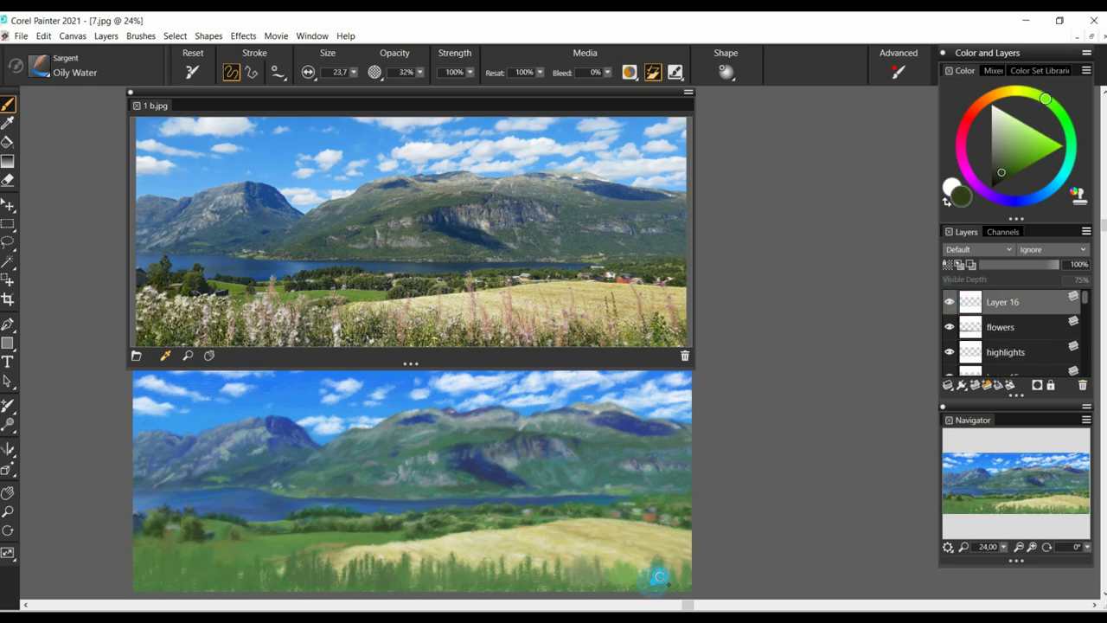
{"action": "left_click_drag", "start_coordinate": [659, 576], "coordinate": [663, 571]}
{"action": "left_click", "coordinate": [671, 576], "text": "alt"}
{"action": "left_click", "coordinate": [631, 580], "text": "alt"}
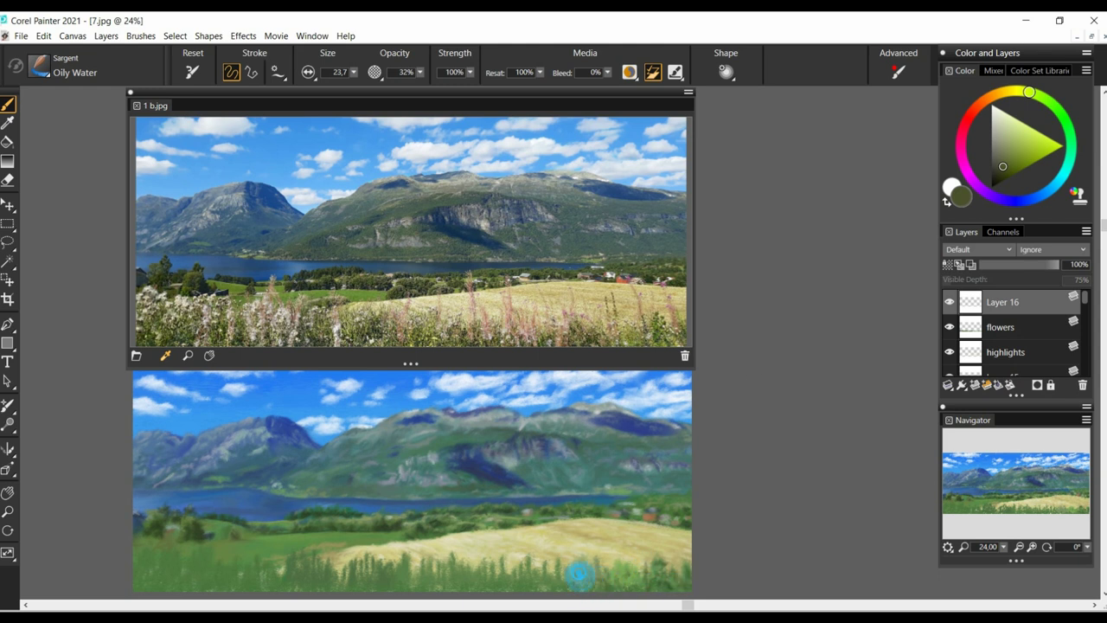
{"action": "left_click_drag", "start_coordinate": [580, 575], "coordinate": [588, 585]}
{"action": "key", "text": "]"}
{"action": "left_click", "coordinate": [582, 567], "text": "alt"}
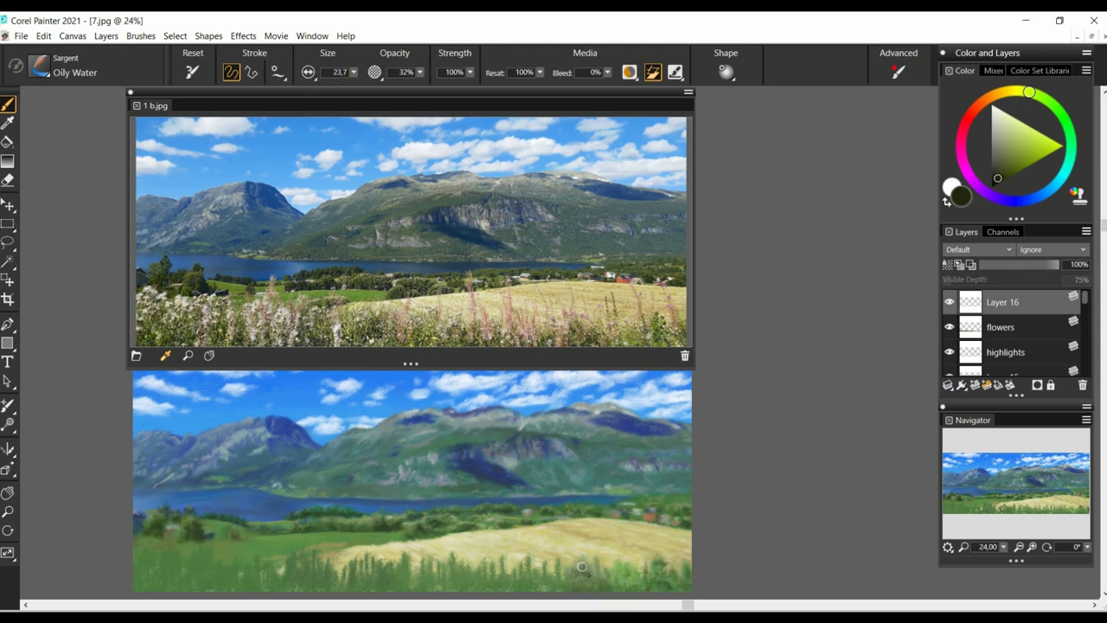
{"action": "left_click", "coordinate": [554, 589], "text": "alt"}
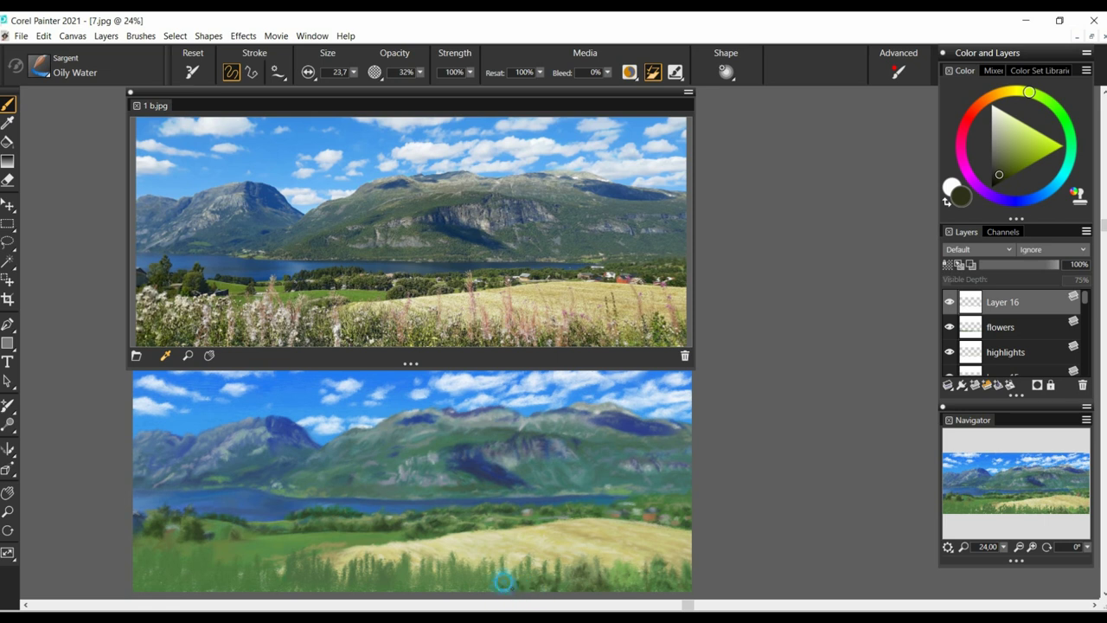
- Extend the dark green shadows across the central and left foreground grass, enlarging the brush to 27.7
{"action": "key", "text": "bracketright"}
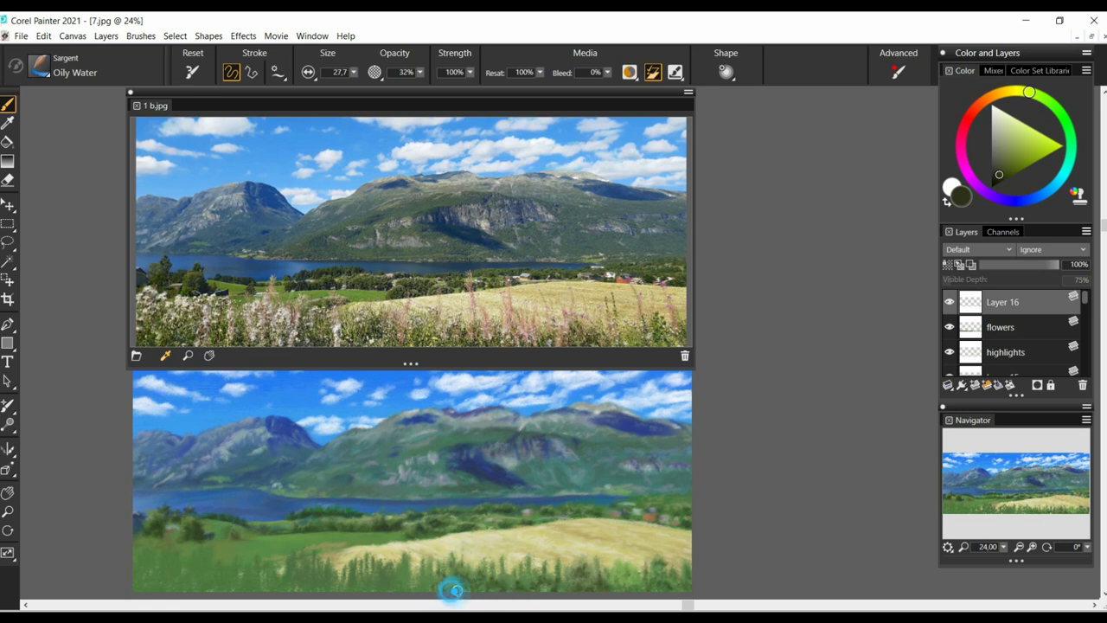
{"action": "left_click", "coordinate": [397, 577], "text": "alt"}
{"action": "left_click", "coordinate": [424, 584], "text": "alt"}
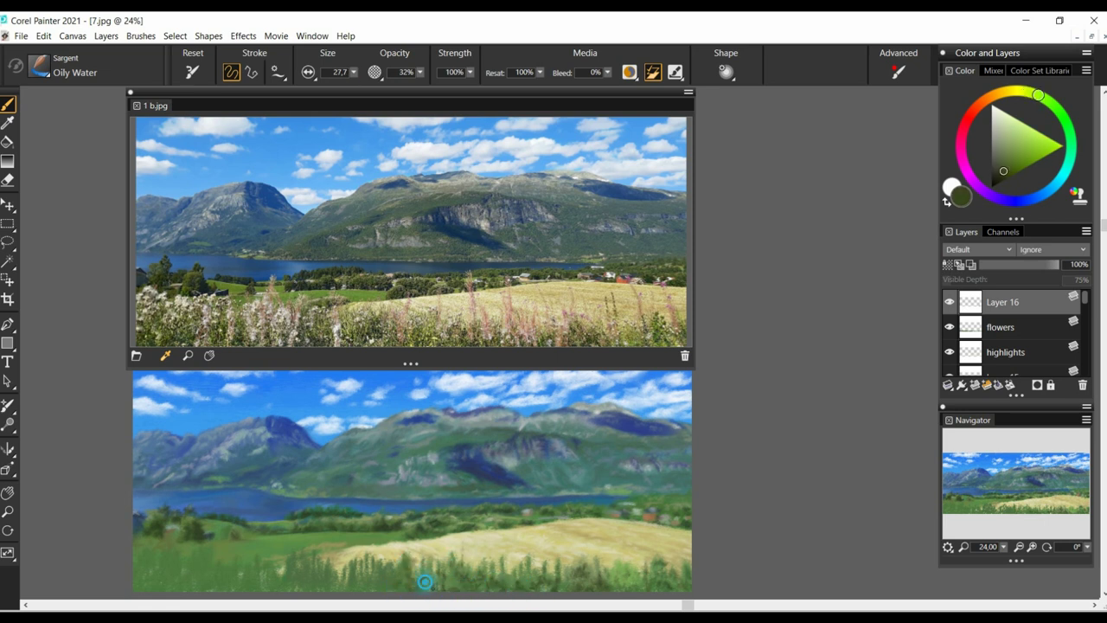
{"action": "left_click", "coordinate": [1054, 110]}
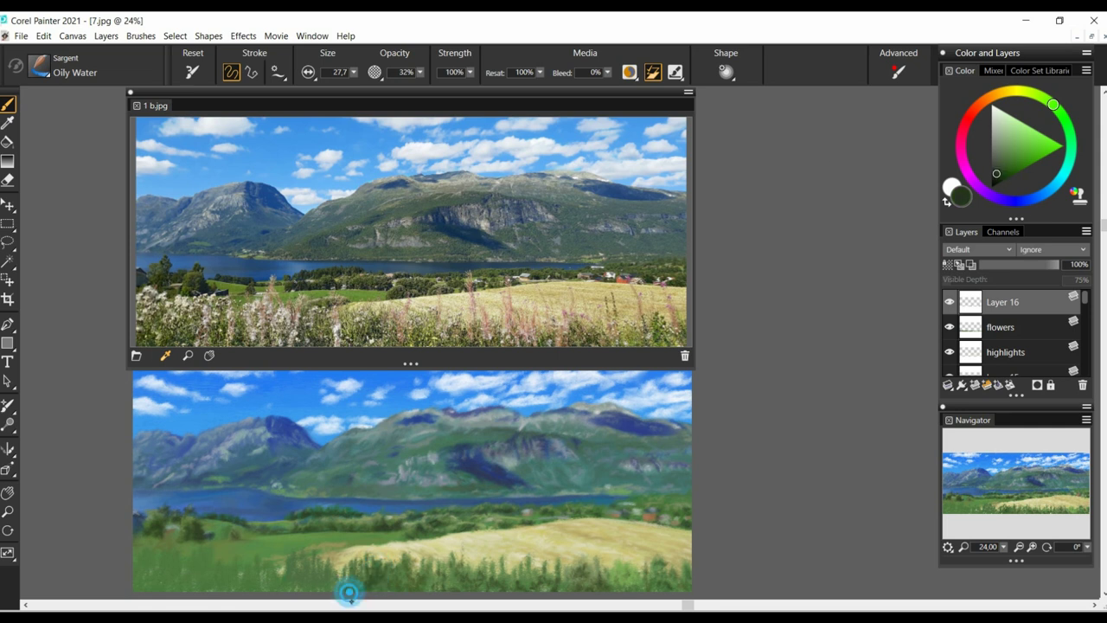
{"action": "left_click", "coordinate": [349, 593], "text": "alt"}
{"action": "mouse_move", "coordinate": [289, 588]}
{"action": "left_mouse_down"}
{"action": "mouse_move", "coordinate": [301, 571]}
{"action": "mouse_move", "coordinate": [282, 588]}
{"action": "mouse_move", "coordinate": [248, 586]}
{"action": "mouse_move", "coordinate": [268, 593]}
{"action": "left_mouse_up"}
{"action": "mouse_move", "coordinate": [134, 593]}
{"action": "left_mouse_down"}
{"action": "mouse_move", "coordinate": [146, 591]}
{"action": "mouse_move", "coordinate": [156, 554]}
{"action": "mouse_move", "coordinate": [182, 586]}
{"action": "mouse_move", "coordinate": [217, 587]}
{"action": "mouse_move", "coordinate": [234, 568]}
{"action": "mouse_move", "coordinate": [195, 553]}
{"action": "mouse_move", "coordinate": [134, 553]}
{"action": "left_mouse_up"}
{"action": "mouse_move", "coordinate": [176, 561]}
{"action": "left_mouse_down"}
{"action": "mouse_move", "coordinate": [145, 560]}
{"action": "mouse_move", "coordinate": [233, 556]}
{"action": "left_mouse_up"}
- Add a new layer named "highlights" above the foreground shadows
{"action": "left_click", "coordinate": [976, 385]}
{"action": "double_click", "coordinate": [1007, 302]}
{"action": "type", "text": "highlights"}
{"action": "key", "text": "Return"}
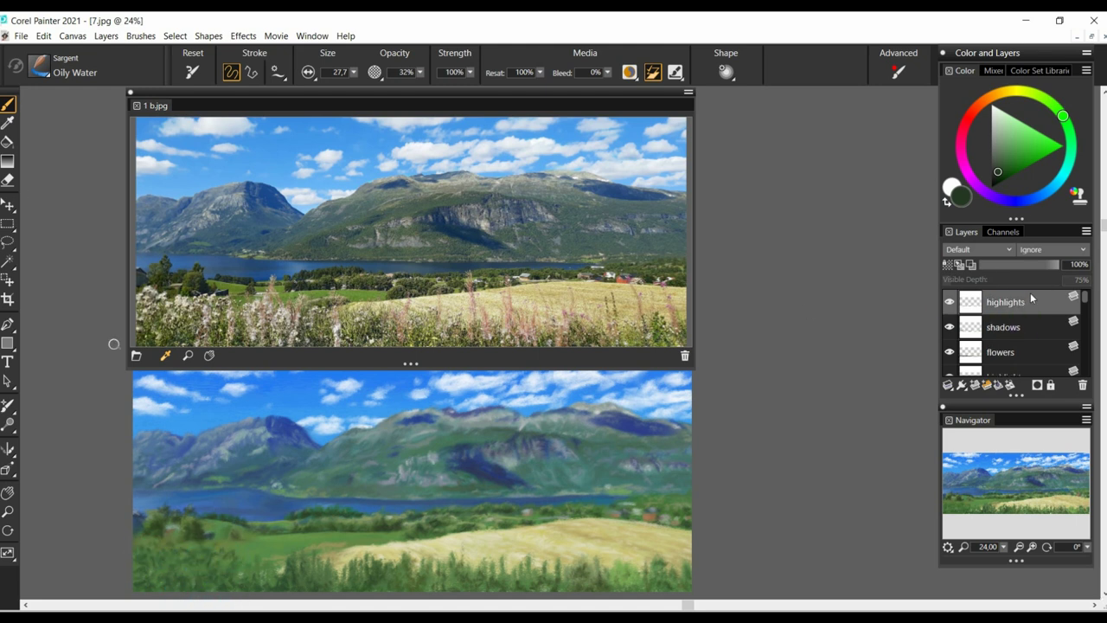
- Paint light yellow-green highlights into the right and central foreground grass with a brush size of 23
{"action": "left_click", "coordinate": [1031, 93]}
{"action": "left_click", "coordinate": [1016, 142]}
{"action": "left_click", "coordinate": [354, 73]}
{"action": "left_click_drag", "start_coordinate": [344, 88], "coordinate": [340, 88]}
{"action": "left_click", "coordinate": [1017, 142]}
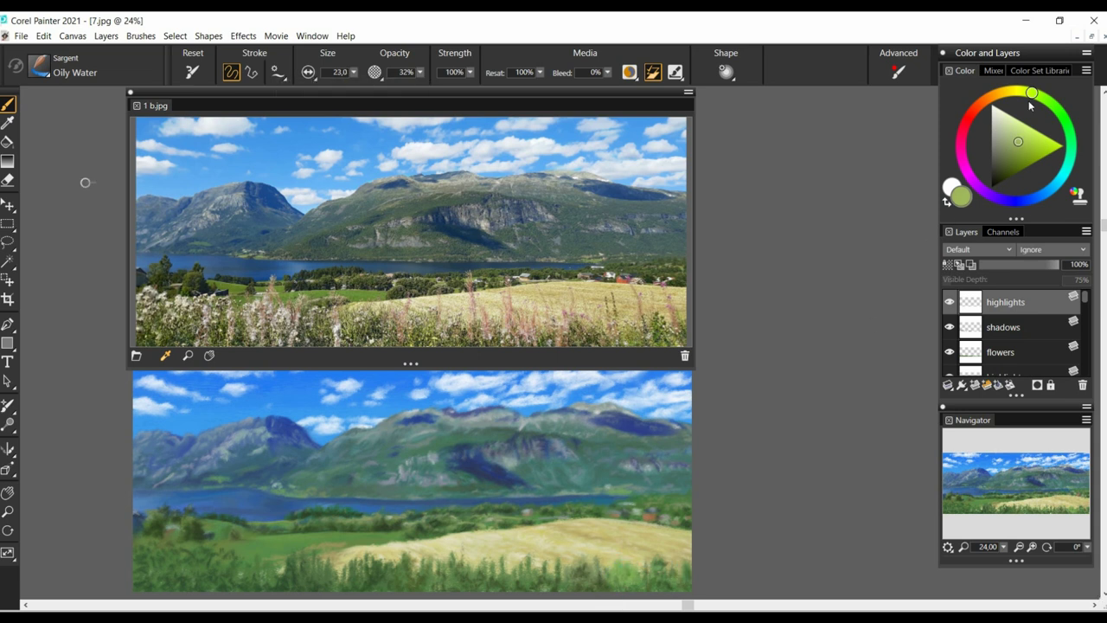
{"action": "left_click_drag", "start_coordinate": [631, 569], "coordinate": [673, 581]}
{"action": "left_click", "coordinate": [1017, 91]}
{"action": "left_click", "coordinate": [1004, 139]}
{"action": "left_click_drag", "start_coordinate": [590, 578], "coordinate": [430, 585]}
- Paint muted green and olive-yellow highlights into the left part of the foreground grass
{"action": "left_click", "coordinate": [471, 574], "text": "alt"}
{"action": "left_click", "coordinate": [367, 577], "text": "alt"}
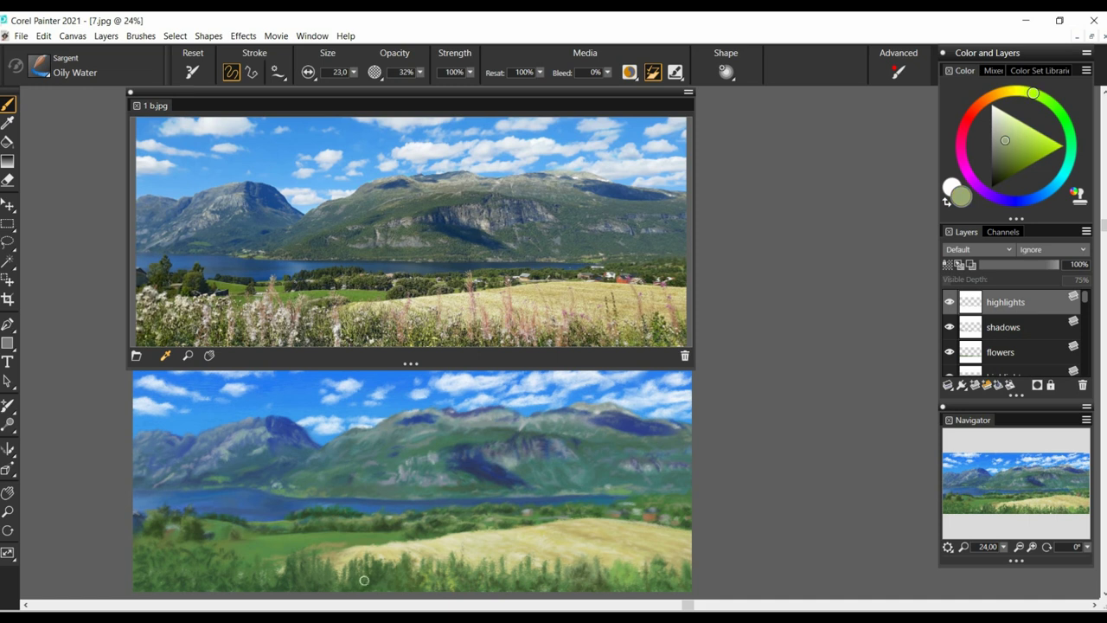
{"action": "left_click_drag", "start_coordinate": [364, 577], "coordinate": [385, 583]}
{"action": "mouse_move", "coordinate": [316, 577]}
{"action": "left_mouse_down"}
{"action": "mouse_move", "coordinate": [343, 576]}
{"action": "mouse_move", "coordinate": [145, 565]}
{"action": "mouse_move", "coordinate": [139, 548]}
{"action": "mouse_move", "coordinate": [161, 572]}
{"action": "mouse_move", "coordinate": [223, 566]}
{"action": "left_mouse_up"}
{"action": "left_click", "coordinate": [1015, 144]}
{"action": "left_click", "coordinate": [1022, 146]}
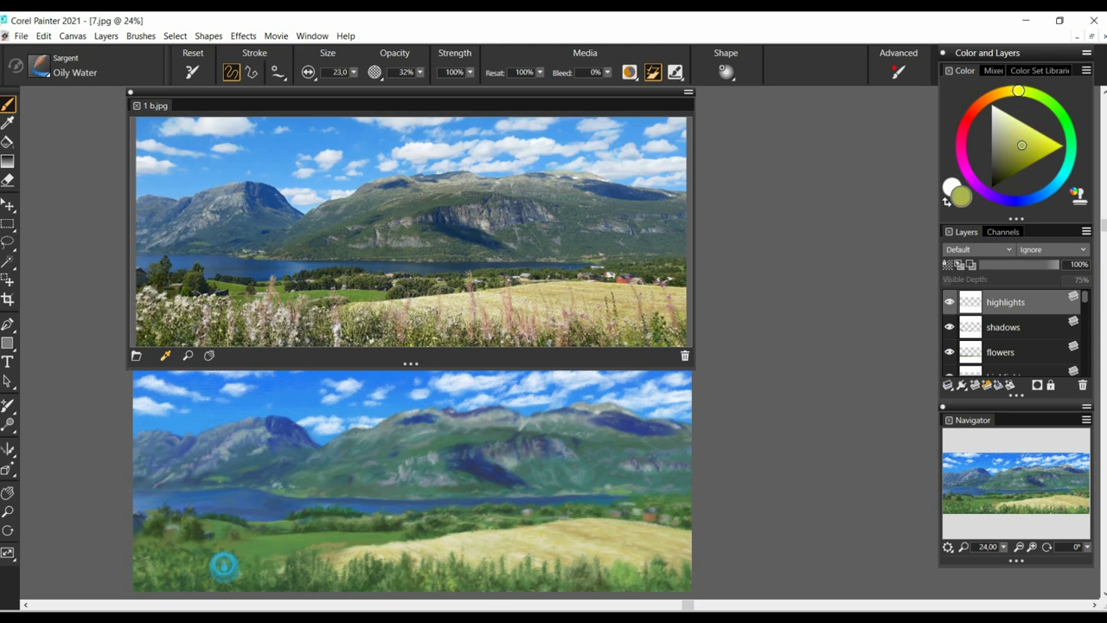
- Add a new top layer named "flowers"
{"action": "left_click", "coordinate": [974, 385]}
{"action": "double_click", "coordinate": [1009, 303]}
{"action": "type", "text": "flowers"}
{"action": "key", "text": "Return"}
- Paint muted pink flower spikes in the right foreground in front of the yellow field
{"action": "left_click", "coordinate": [617, 563]}
{"action": "left_click", "coordinate": [616, 564]}
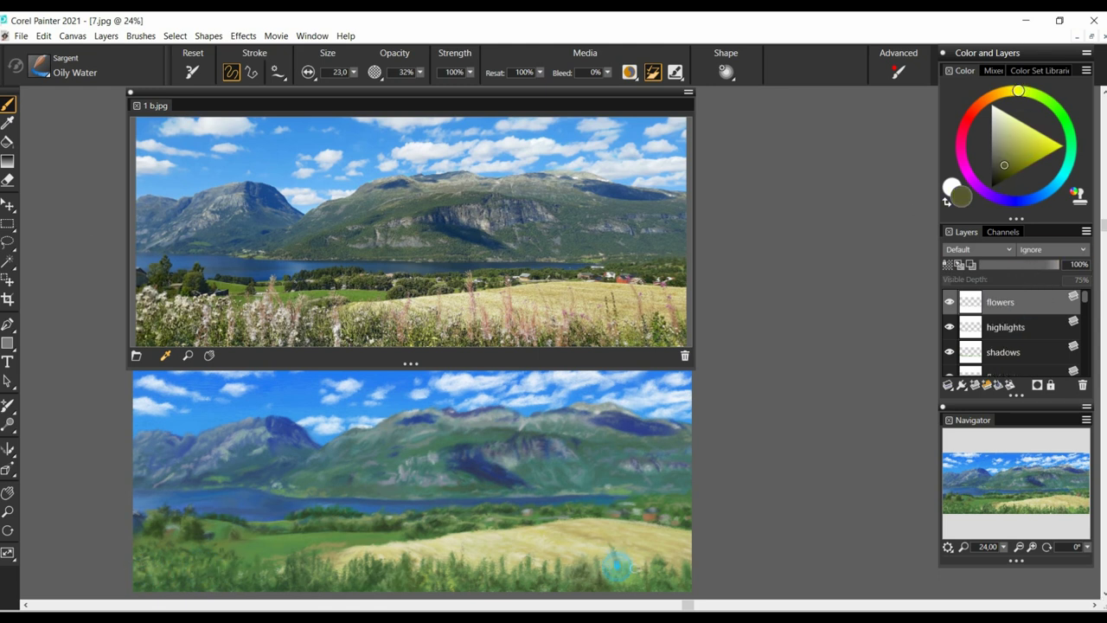
{"action": "left_click", "coordinate": [963, 132]}
{"action": "left_click", "coordinate": [1007, 155]}
{"action": "mouse_move", "coordinate": [678, 574]}
{"action": "left_mouse_down"}
{"action": "mouse_move", "coordinate": [672, 545]}
{"action": "mouse_move", "coordinate": [642, 541]}
{"action": "left_mouse_up"}
{"action": "left_click", "coordinate": [1008, 152]}
{"action": "left_click", "coordinate": [1012, 147]}
{"action": "left_click", "coordinate": [962, 138]}
{"action": "left_click_drag", "start_coordinate": [607, 573], "coordinate": [600, 551]}
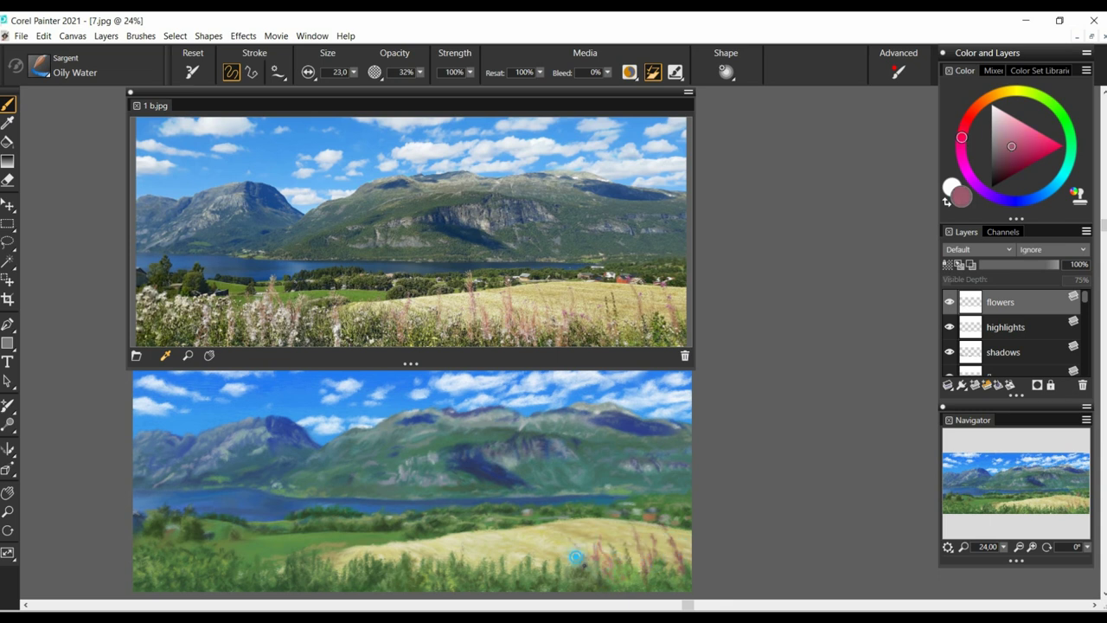
- Paint tall pink flower spikes across the central foreground, using a lighter pink toward the field's left end
{"action": "left_click_drag", "start_coordinate": [529, 560], "coordinate": [526, 540]}
{"action": "left_click", "coordinate": [504, 561]}
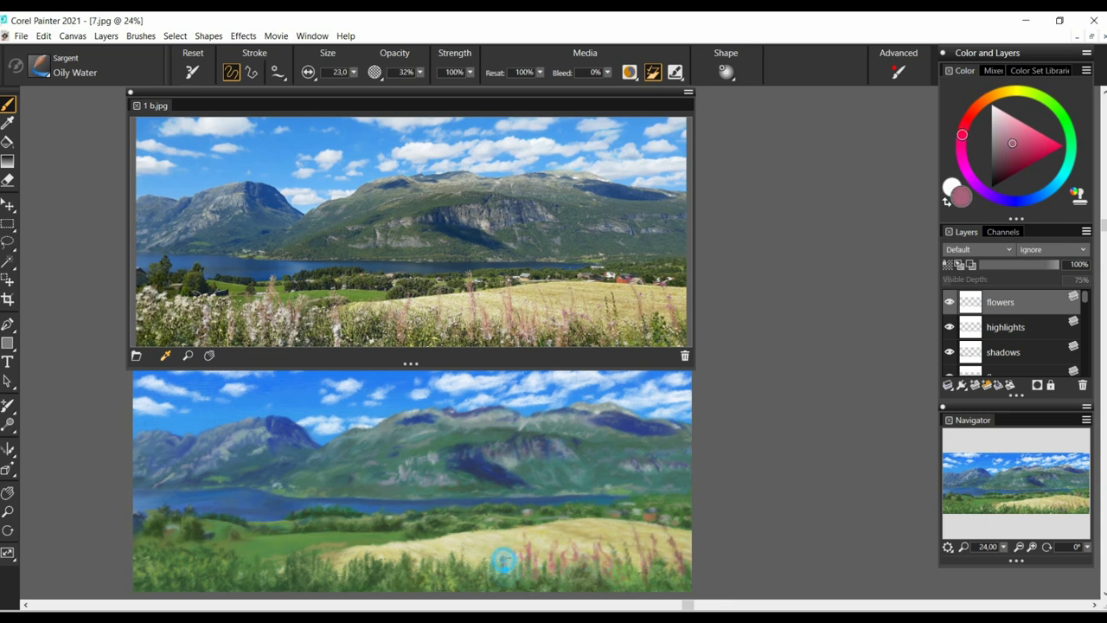
{"action": "mouse_move", "coordinate": [470, 510]}
{"action": "left_mouse_down"}
{"action": "mouse_move", "coordinate": [472, 569]}
{"action": "mouse_move", "coordinate": [470, 547]}
{"action": "left_mouse_up"}
{"action": "left_click", "coordinate": [491, 556]}
{"action": "left_click_drag", "start_coordinate": [542, 550], "coordinate": [537, 573]}
{"action": "left_click", "coordinate": [1012, 137]}
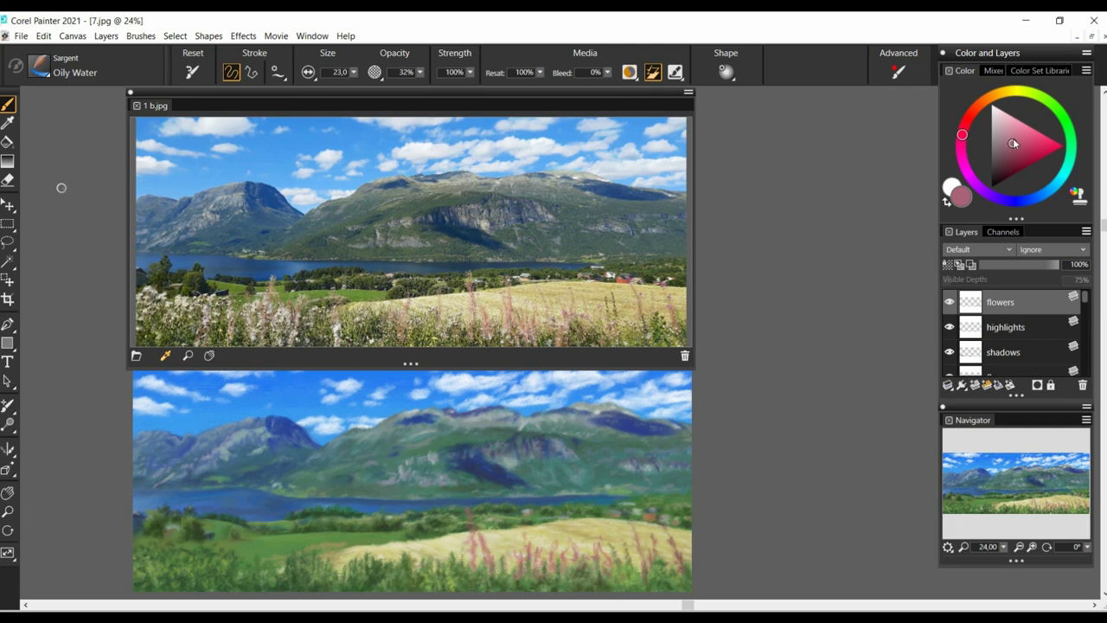
{"action": "mouse_move", "coordinate": [433, 519]}
{"action": "left_mouse_down"}
{"action": "mouse_move", "coordinate": [443, 559]}
{"action": "mouse_move", "coordinate": [395, 570]}
{"action": "mouse_move", "coordinate": [378, 559]}
{"action": "mouse_move", "coordinate": [370, 576]}
{"action": "left_mouse_up"}
- Save the painting as 1.rif, replacing the existing file
{"action": "key", "text": "ctrl+shift+s"}
{"action": "left_click", "coordinate": [472, 238]}
{"action": "left_click", "coordinate": [746, 474]}
{"action": "left_click", "coordinate": [588, 319]}
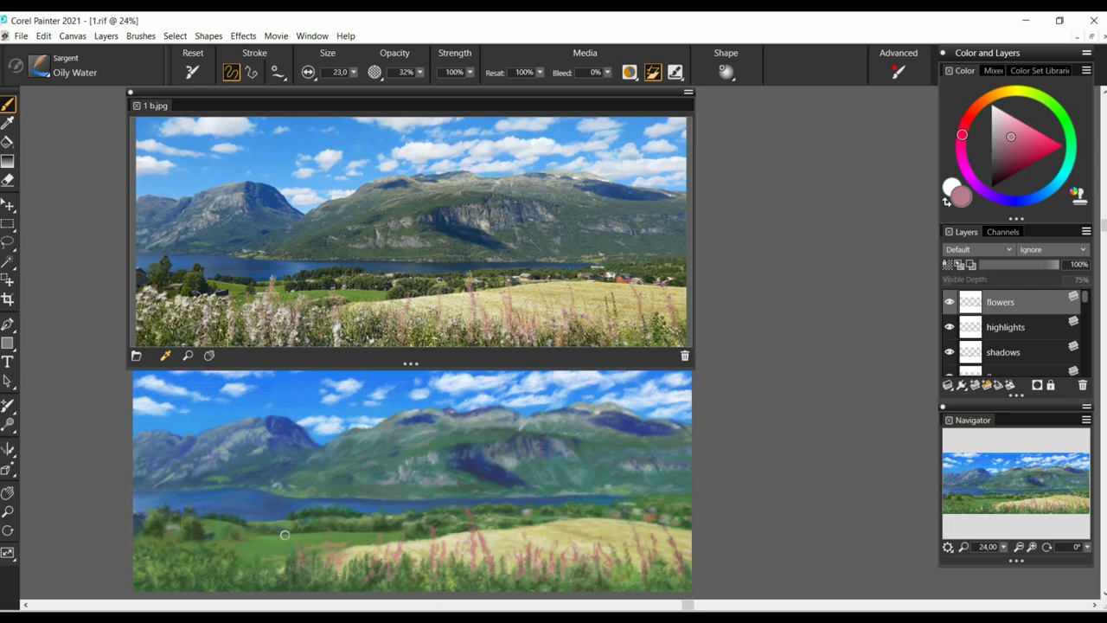
- Paint pink flower spikes across the left foreground, including a tall one rising toward the lake
{"action": "left_click_drag", "start_coordinate": [278, 536], "coordinate": [274, 564]}
{"action": "left_click_drag", "start_coordinate": [267, 545], "coordinate": [259, 562]}
{"action": "left_click", "coordinate": [273, 294]}
{"action": "mouse_move", "coordinate": [199, 547]}
{"action": "left_mouse_down"}
{"action": "mouse_move", "coordinate": [198, 593]}
{"action": "mouse_move", "coordinate": [221, 566]}
{"action": "left_mouse_up"}
{"action": "left_click_drag", "start_coordinate": [249, 558], "coordinate": [246, 578]}
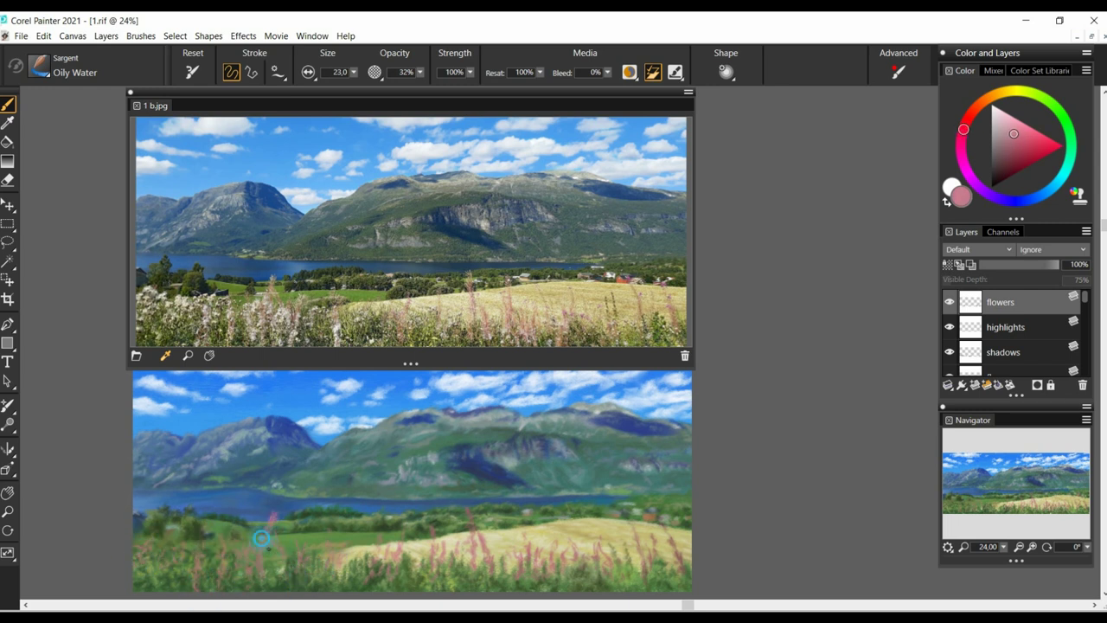
{"action": "left_click_drag", "start_coordinate": [271, 536], "coordinate": [278, 553]}
- Paint near-white and pale pink blossoms among the foreground flowers on a new layer, using brush sizes 26.3 and 23.7
{"action": "left_click", "coordinate": [1000, 108]}
{"action": "left_click", "coordinate": [986, 385]}
{"action": "key", "text": "bracketright"}
{"action": "key", "text": "bracketright"}
{"action": "key", "text": "bracketright"}
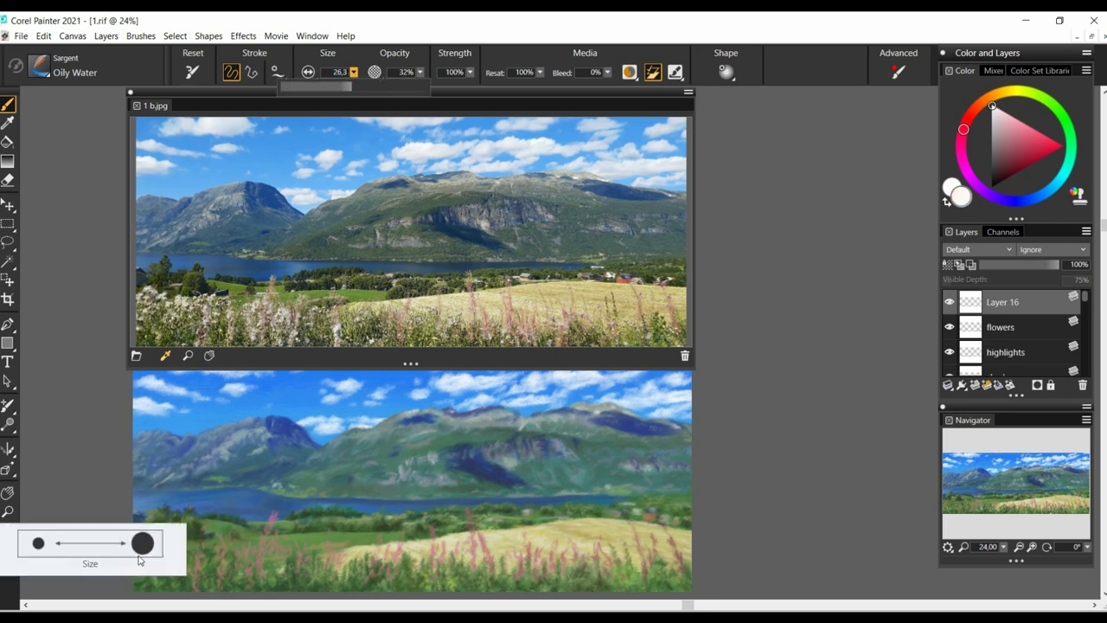
{"action": "left_click_drag", "start_coordinate": [142, 533], "coordinate": [149, 537]}
{"action": "mouse_move", "coordinate": [156, 533]}
{"action": "left_mouse_down"}
{"action": "mouse_move", "coordinate": [185, 555]}
{"action": "mouse_move", "coordinate": [165, 575]}
{"action": "mouse_move", "coordinate": [177, 538]}
{"action": "mouse_move", "coordinate": [183, 564]}
{"action": "mouse_move", "coordinate": [210, 542]}
{"action": "mouse_move", "coordinate": [195, 579]}
{"action": "mouse_move", "coordinate": [236, 541]}
{"action": "mouse_move", "coordinate": [266, 566]}
{"action": "mouse_move", "coordinate": [268, 539]}
{"action": "mouse_move", "coordinate": [271, 567]}
{"action": "mouse_move", "coordinate": [304, 533]}
{"action": "mouse_move", "coordinate": [282, 588]}
{"action": "left_mouse_up"}
{"action": "left_click_drag", "start_coordinate": [152, 584], "coordinate": [159, 582]}
{"action": "left_click_drag", "start_coordinate": [215, 588], "coordinate": [220, 585]}
{"action": "left_click_drag", "start_coordinate": [304, 583], "coordinate": [329, 570]}
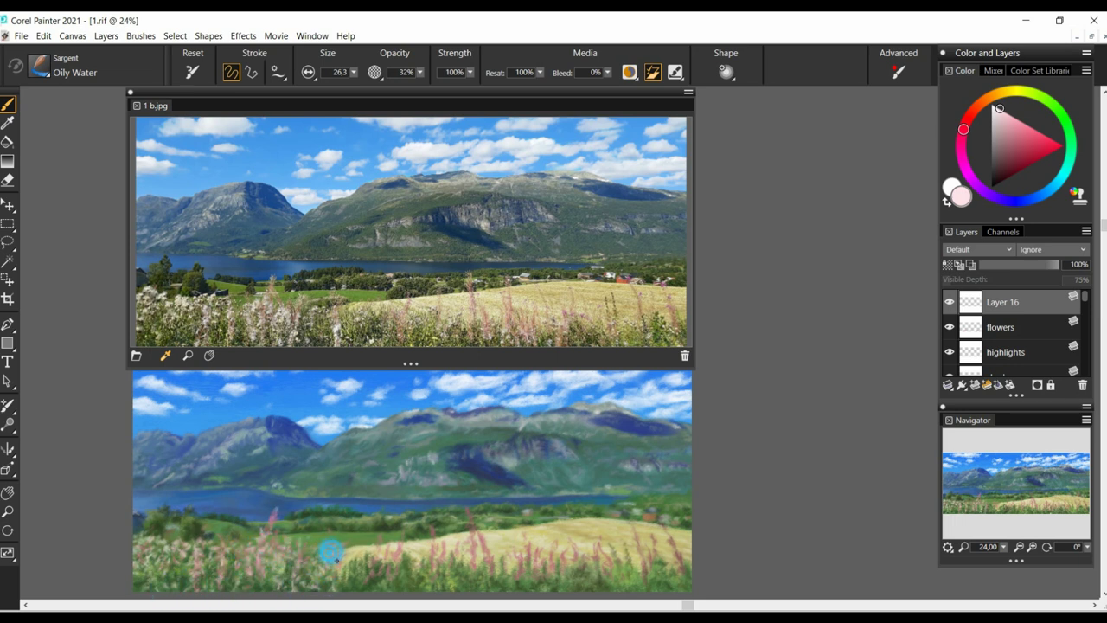
{"action": "key", "text": "bracketleft"}
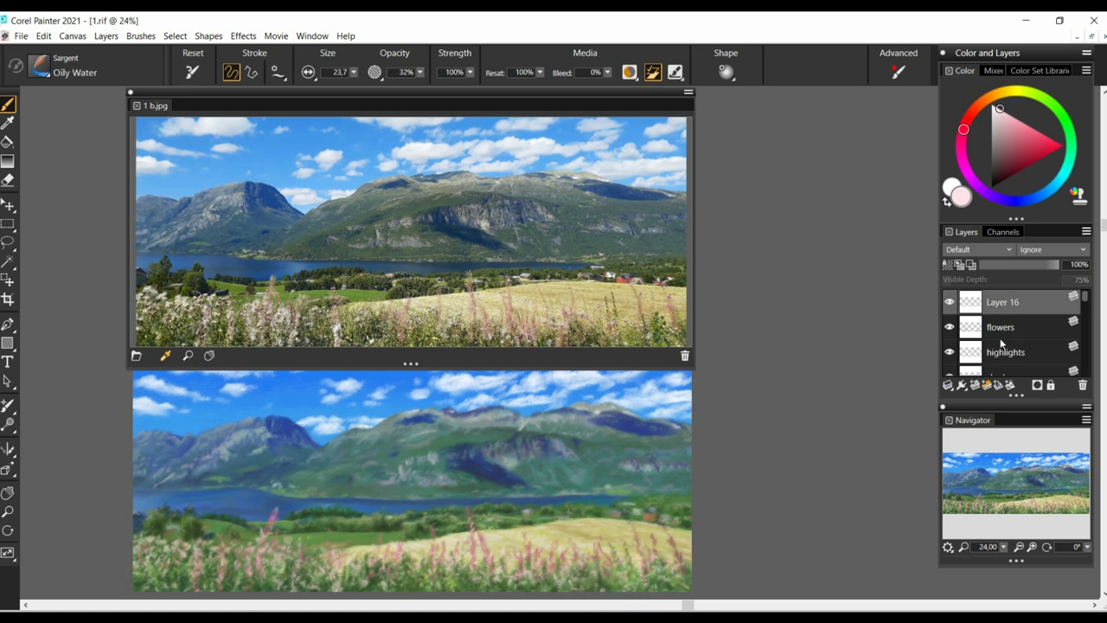
- Add a layer named "finishing" and dab pale pink accents onto the foreground flowers at 100% opacity with brush size 26.3
{"action": "left_click", "coordinate": [975, 385]}
{"action": "double_click", "coordinate": [1012, 303]}
{"action": "type", "text": "finishing"}
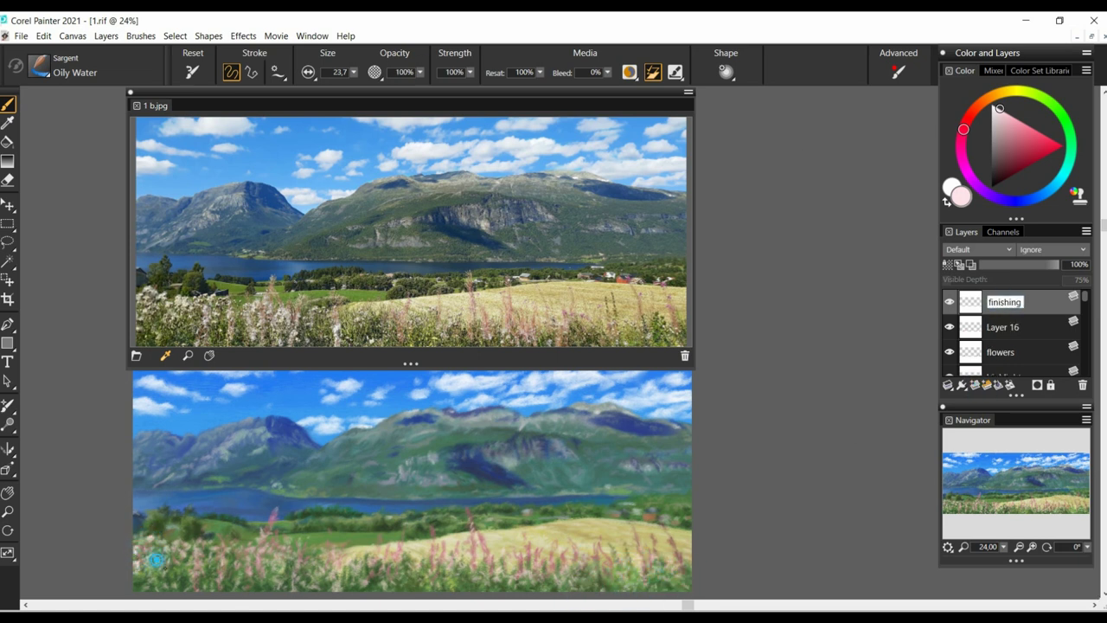
{"action": "key", "text": "bracketright"}
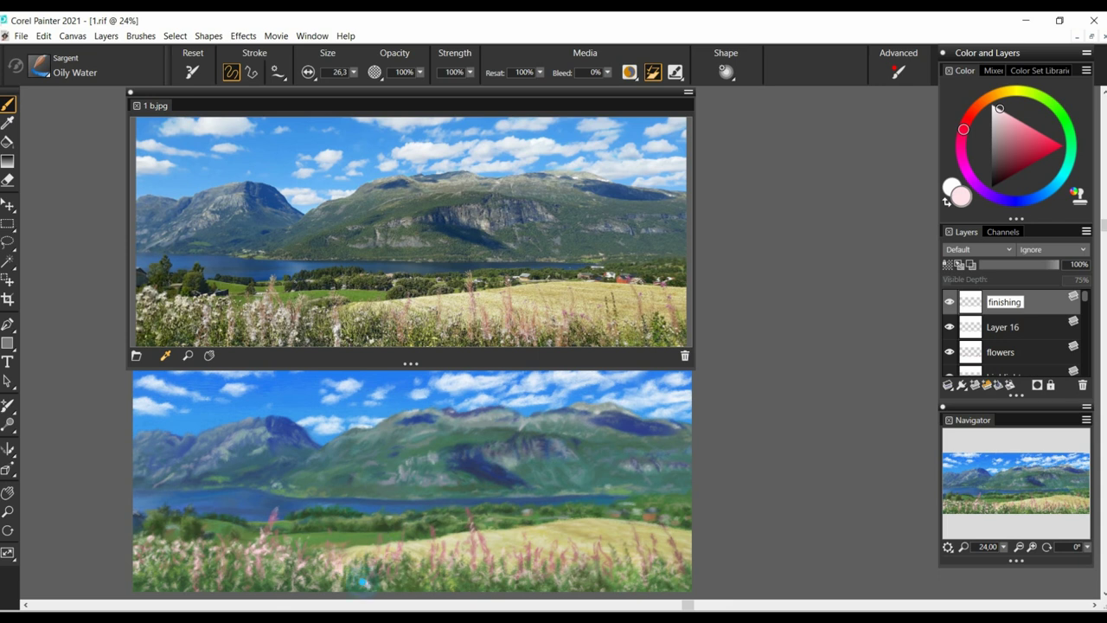
{"action": "left_click", "coordinate": [591, 558]}
- Refine the distant houses with small reddish, dark brown, grey and cream touches, using a brush size of 23
{"action": "left_click", "coordinate": [353, 73]}
{"action": "left_click_drag", "start_coordinate": [353, 85], "coordinate": [348, 84]}
{"action": "left_click", "coordinate": [624, 279]}
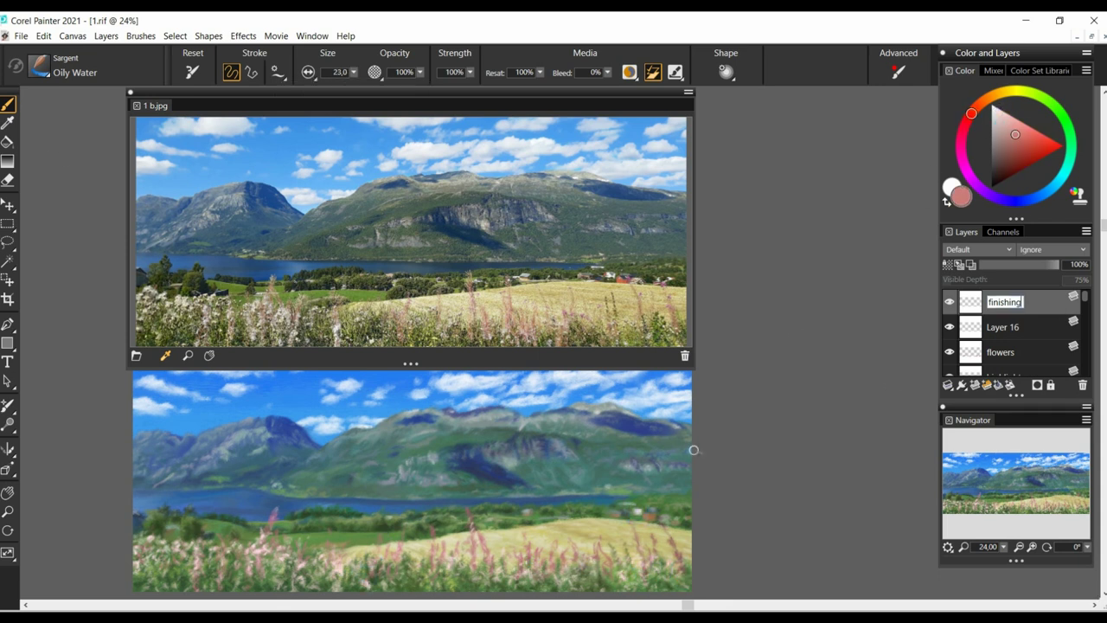
{"action": "left_click_drag", "start_coordinate": [1005, 156], "coordinate": [1001, 165]}
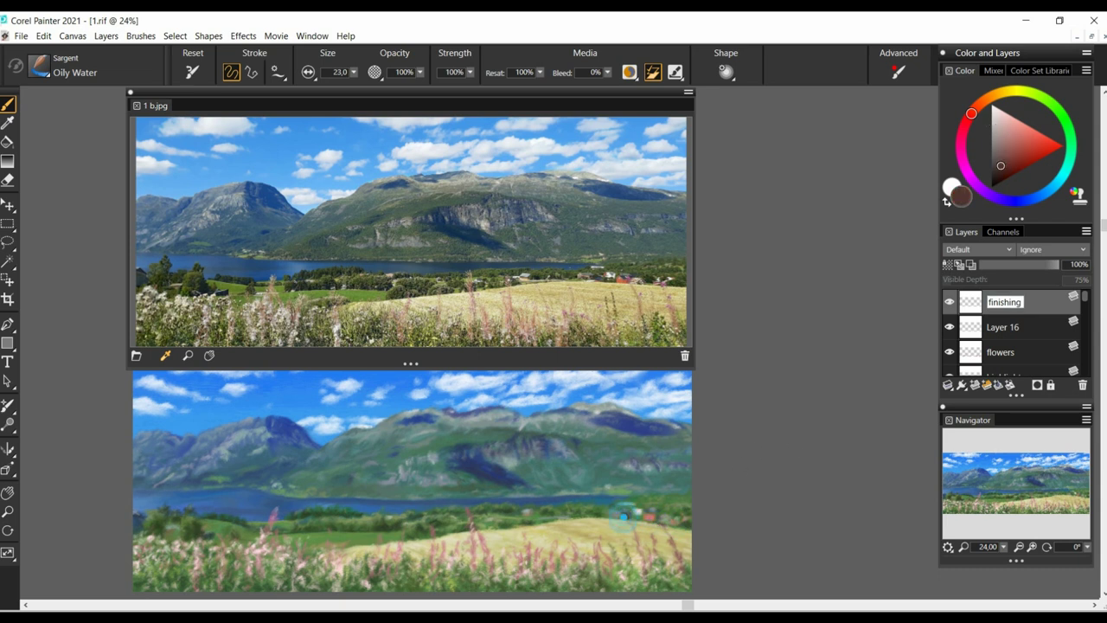
{"action": "left_click", "coordinate": [1025, 200]}
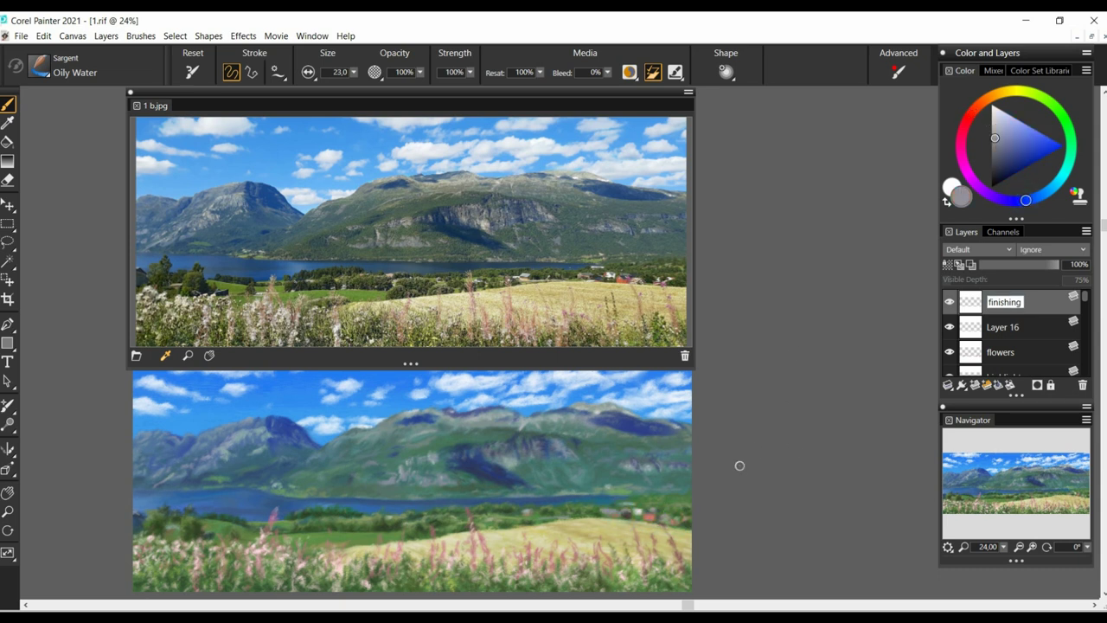
{"action": "left_click", "coordinate": [1010, 91]}
{"action": "left_click", "coordinate": [998, 124]}
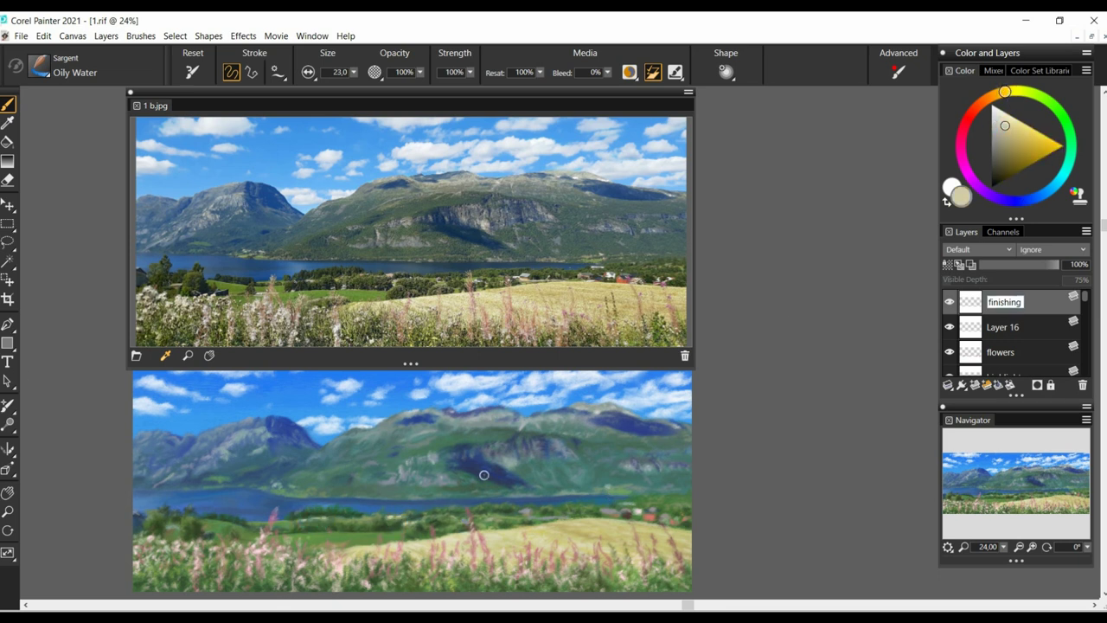
- Deepen the trees and hedgerows along the near lakeshore with dark green and muted blue touches on the "finishing" layer
{"action": "left_click", "coordinate": [207, 533], "text": "alt"}
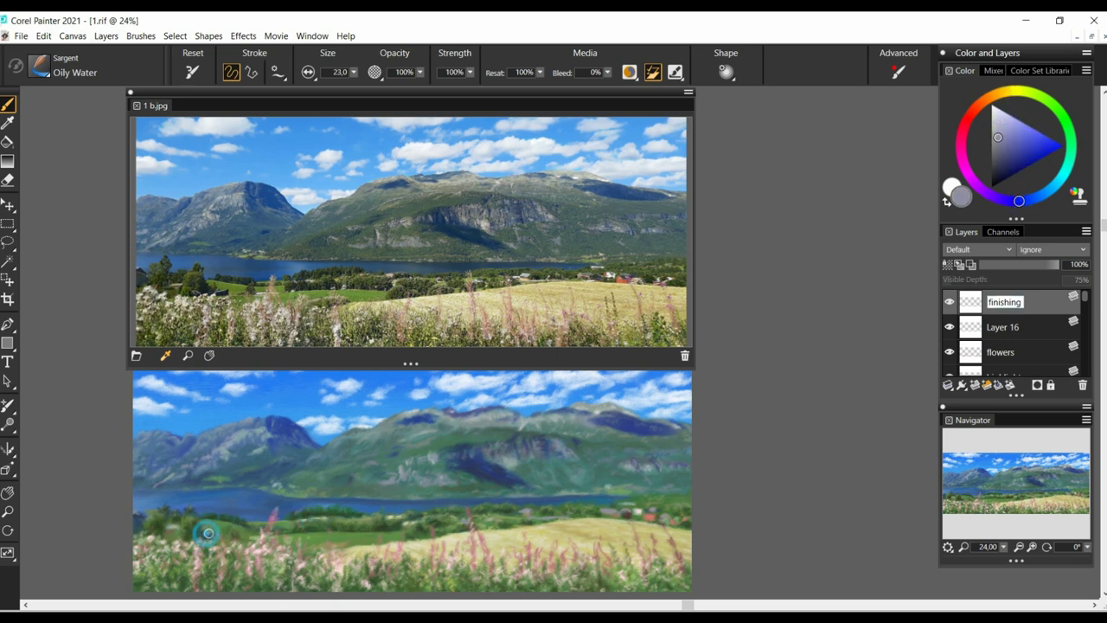
{"action": "left_click", "coordinate": [134, 517], "text": "alt"}
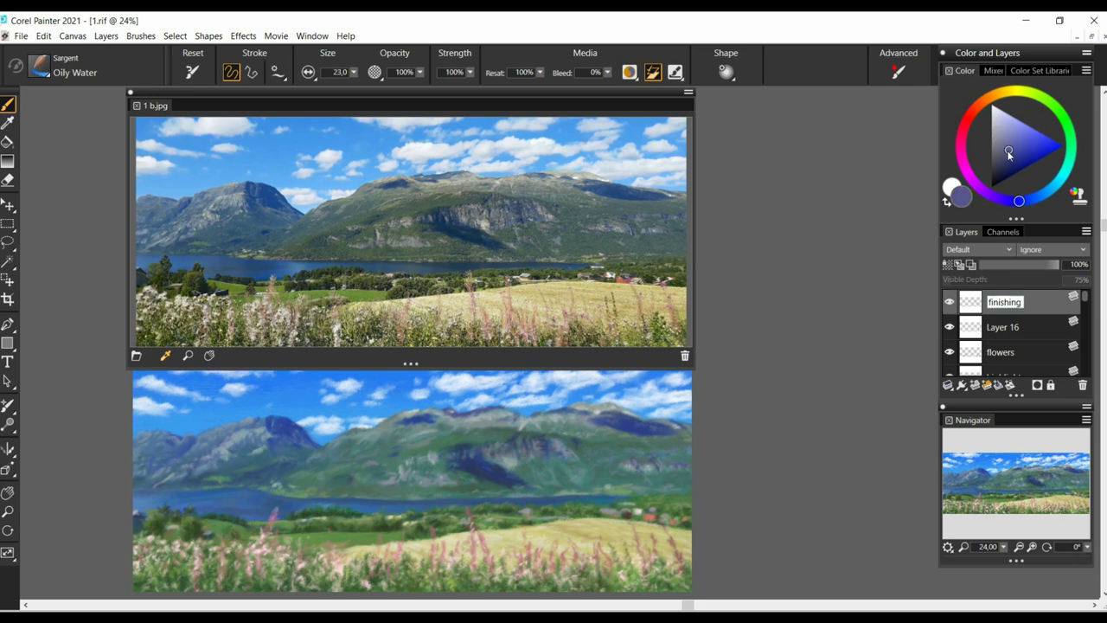
{"action": "left_click", "coordinate": [284, 461], "text": "alt"}
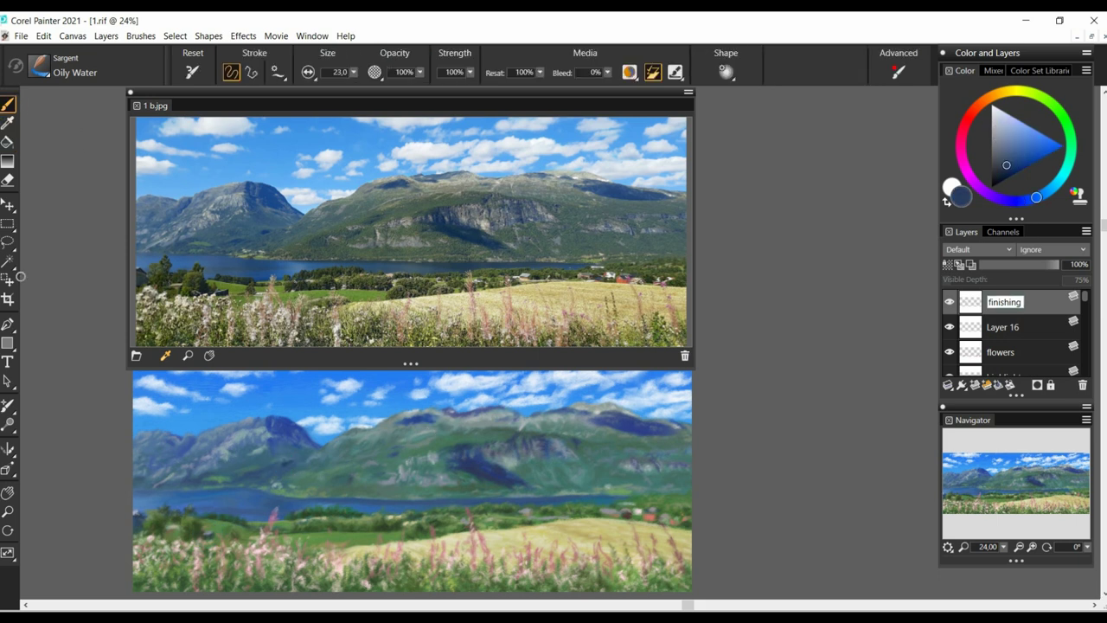
{"action": "left_click", "coordinate": [247, 519], "text": "alt"}
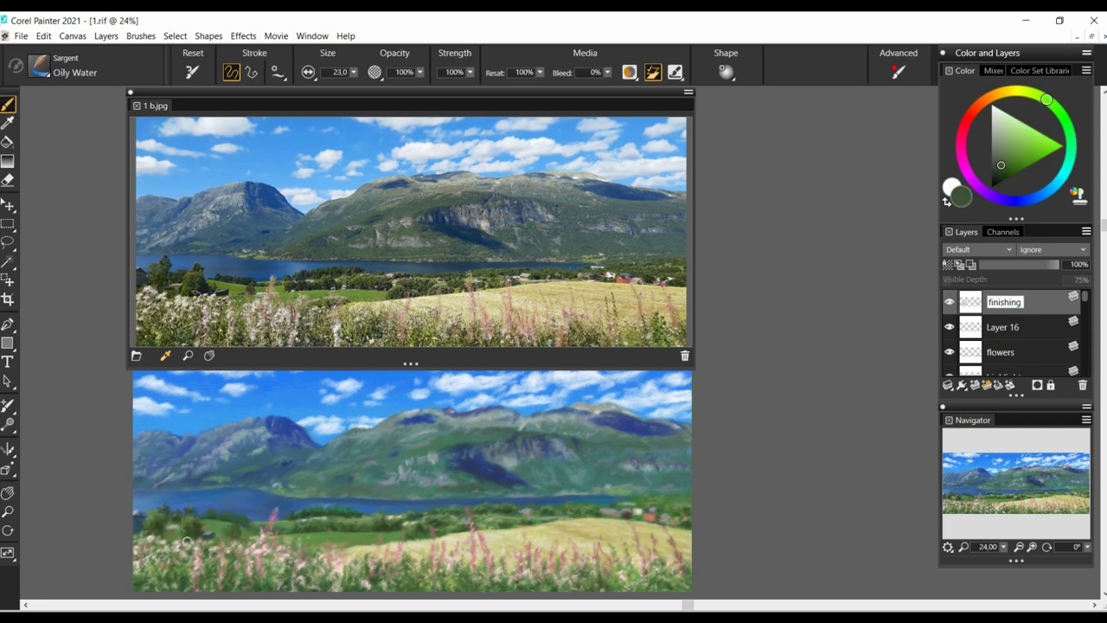
{"action": "mouse_move", "coordinate": [236, 518]}
{"action": "left_mouse_down"}
{"action": "mouse_move", "coordinate": [312, 510]}
{"action": "mouse_move", "coordinate": [365, 522]}
{"action": "left_mouse_up"}
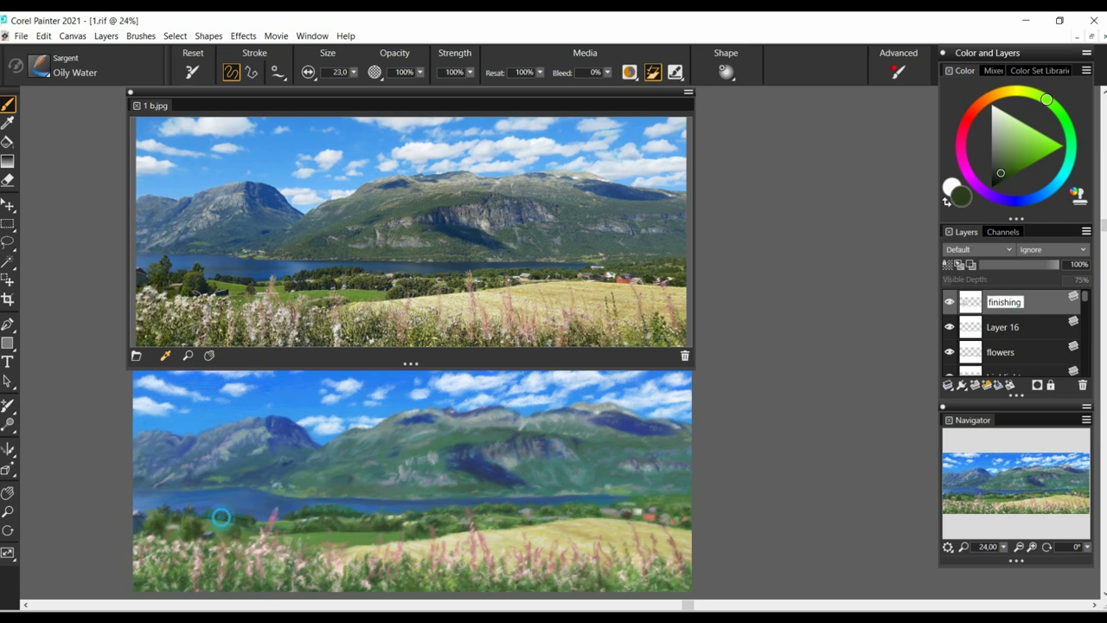
{"action": "left_click", "coordinate": [1020, 200]}
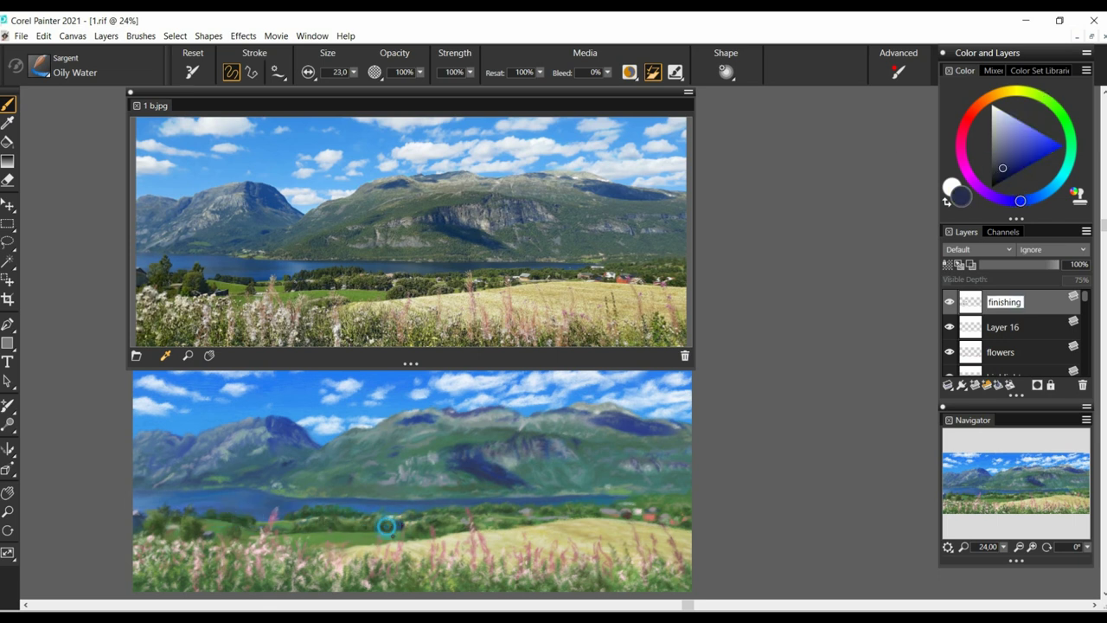
{"action": "left_click", "coordinate": [1070, 152]}
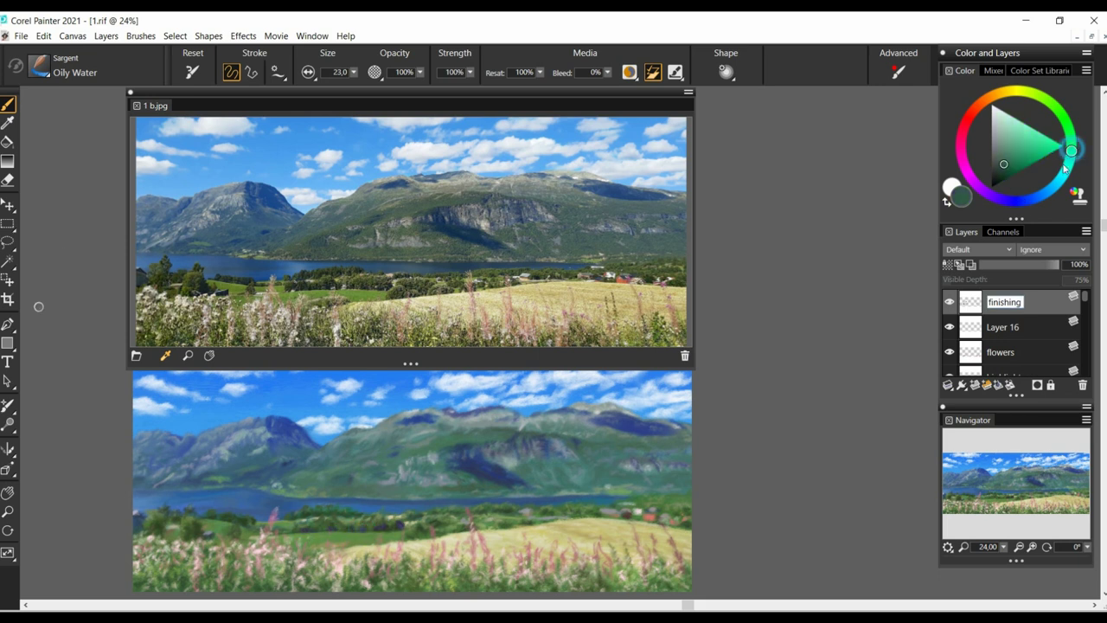
{"action": "left_click", "coordinate": [1047, 103]}
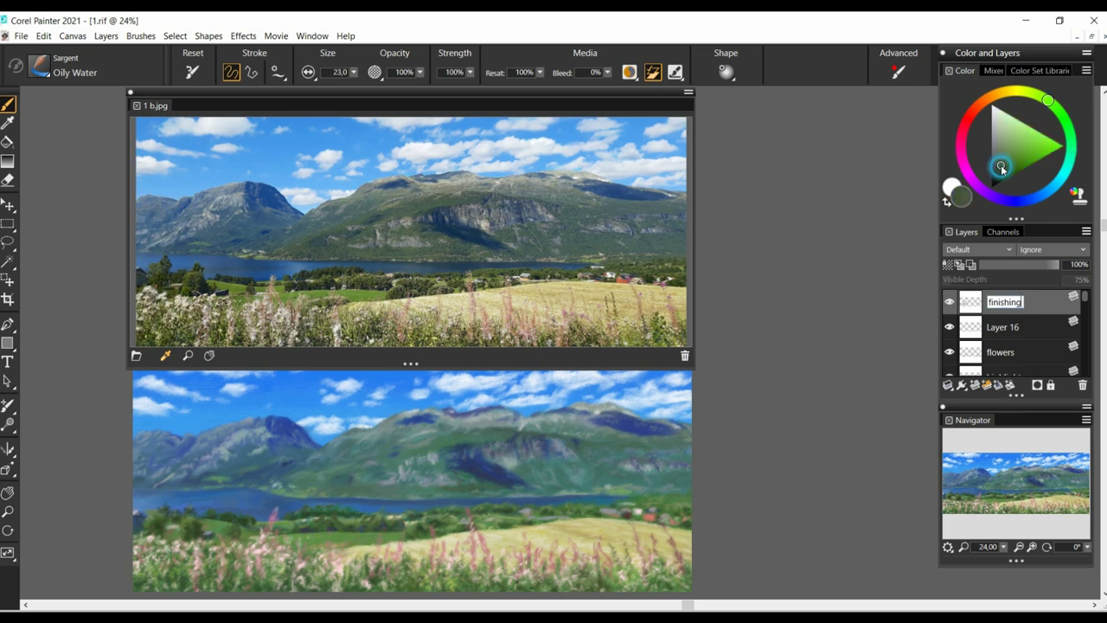
{"action": "left_click", "coordinate": [997, 171]}
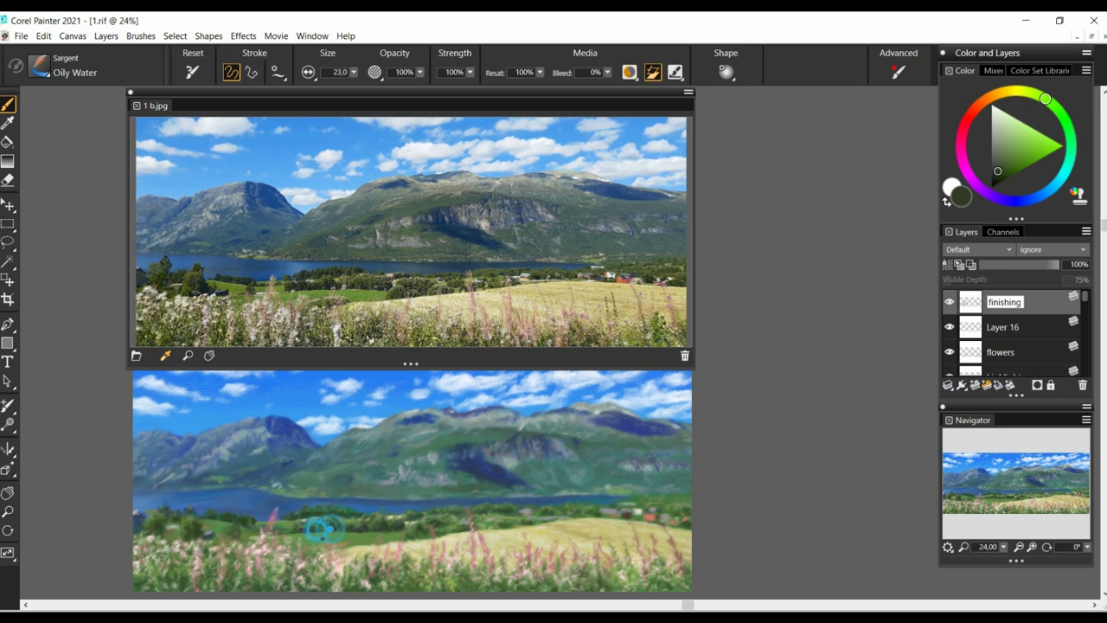
- Texture the clouds over the left mountain on Layer 1 with near-white Drippy Jellyfish strokes at size 46.9 and 75% opacity
{"action": "left_click", "coordinate": [997, 119]}
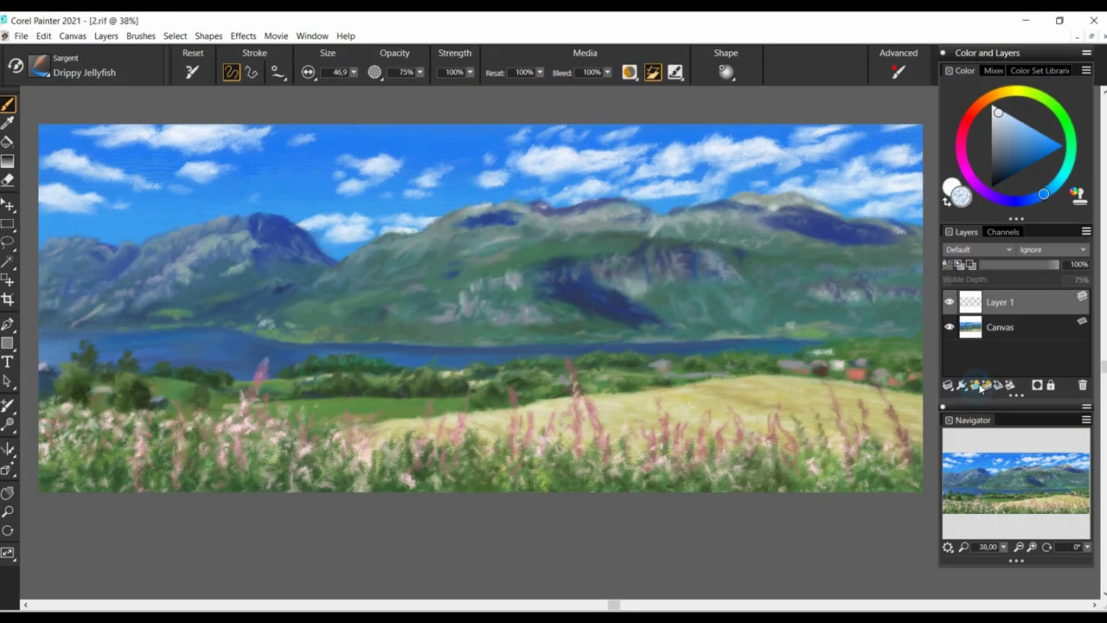
{"action": "left_click", "coordinate": [7, 121]}
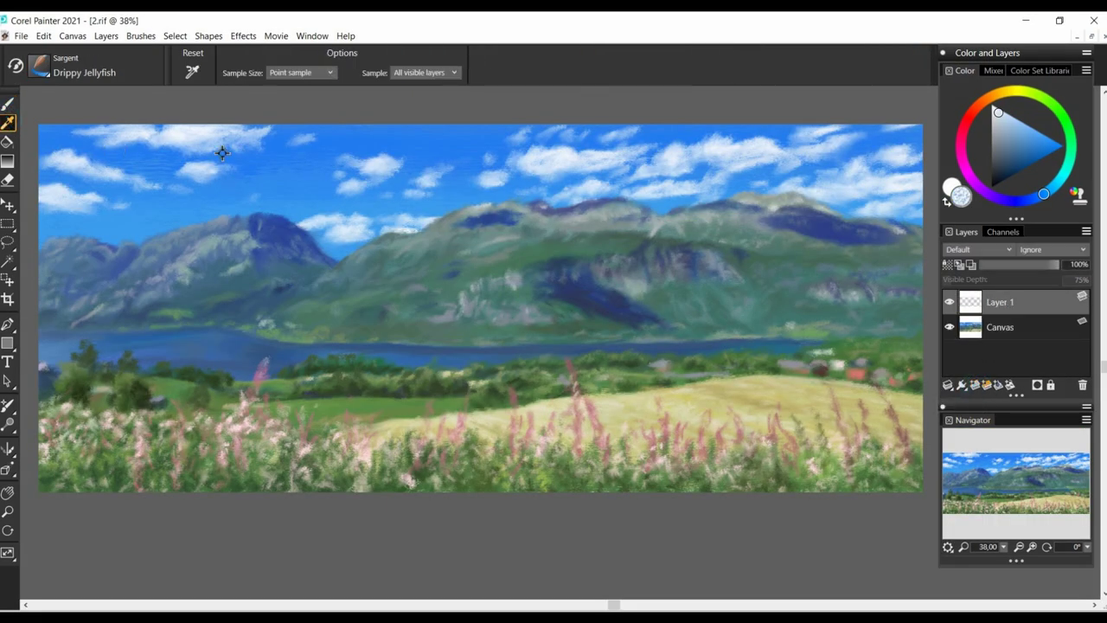
{"action": "left_click", "coordinate": [214, 148]}
{"action": "left_click", "coordinate": [207, 141]}
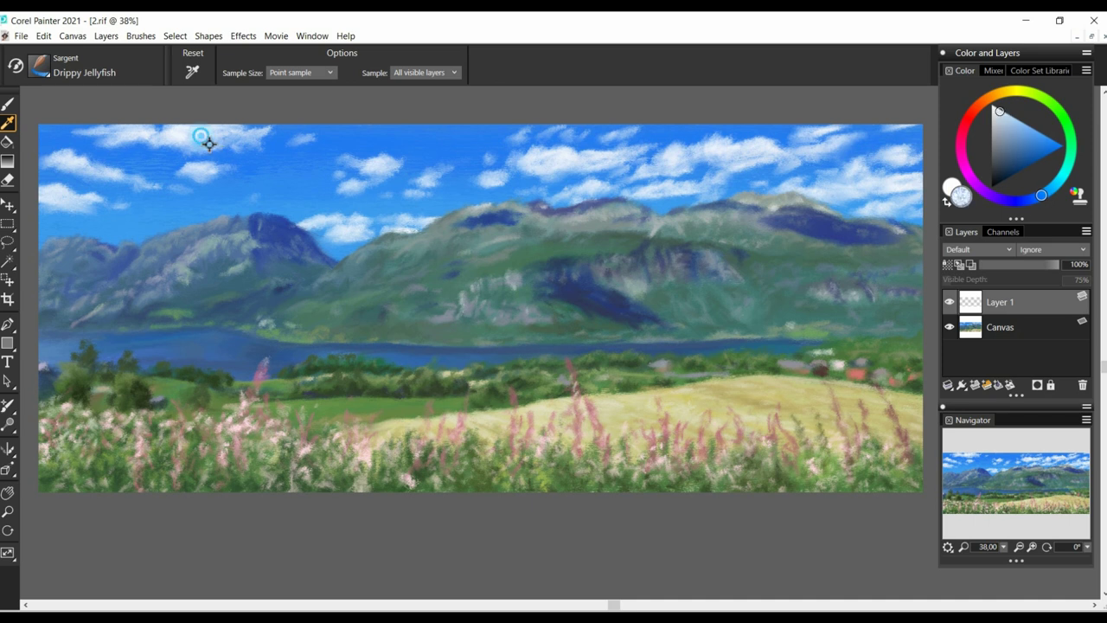
{"action": "left_click", "coordinate": [7, 103]}
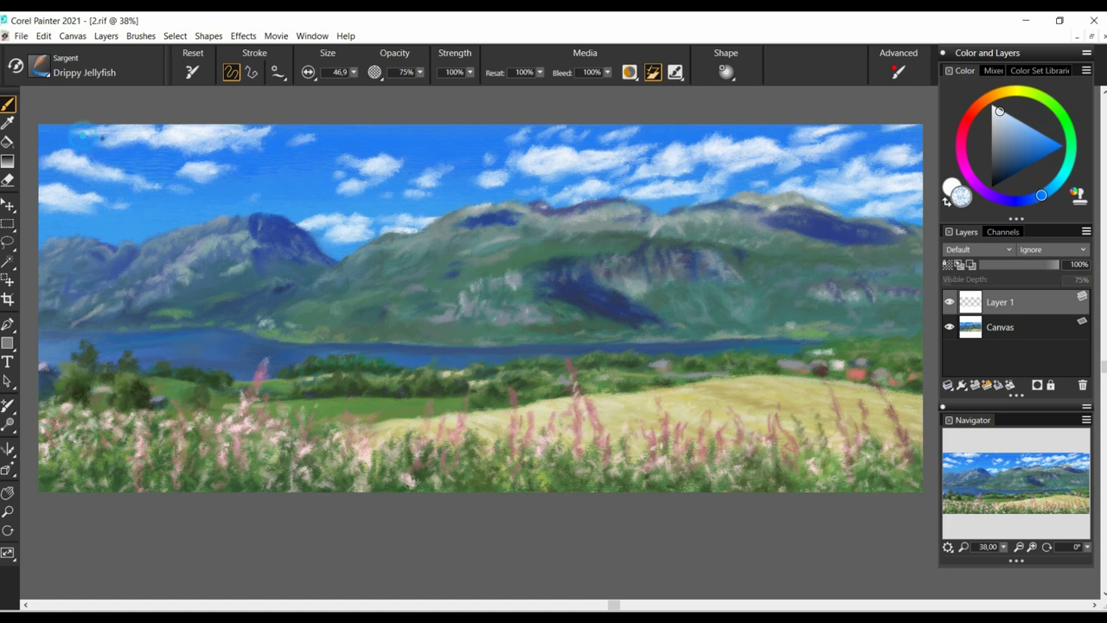
{"action": "mouse_move", "coordinate": [122, 129]}
{"action": "left_mouse_down"}
{"action": "mouse_move", "coordinate": [110, 154]}
{"action": "mouse_move", "coordinate": [142, 141]}
{"action": "mouse_move", "coordinate": [195, 145]}
{"action": "left_mouse_up"}
{"action": "left_click_drag", "start_coordinate": [214, 142], "coordinate": [271, 132]}
{"action": "left_click_drag", "start_coordinate": [296, 141], "coordinate": [309, 138]}
{"action": "left_click_drag", "start_coordinate": [192, 171], "coordinate": [234, 174]}
{"action": "left_click_drag", "start_coordinate": [49, 160], "coordinate": [68, 164]}
{"action": "left_click_drag", "start_coordinate": [138, 183], "coordinate": [156, 188]}
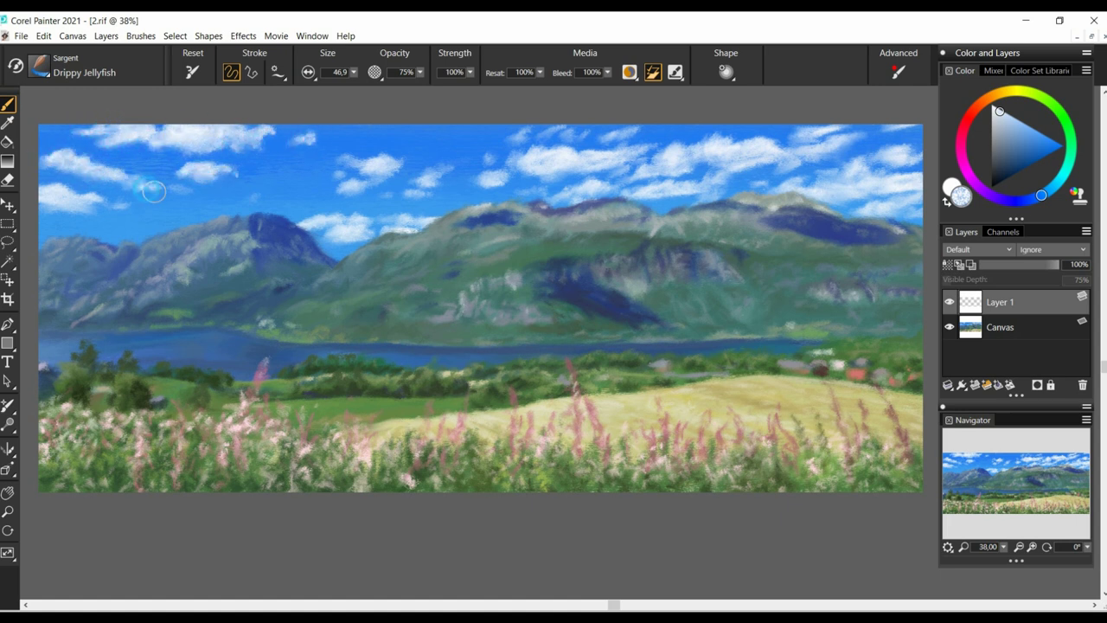
{"action": "left_click_drag", "start_coordinate": [60, 189], "coordinate": [102, 201]}
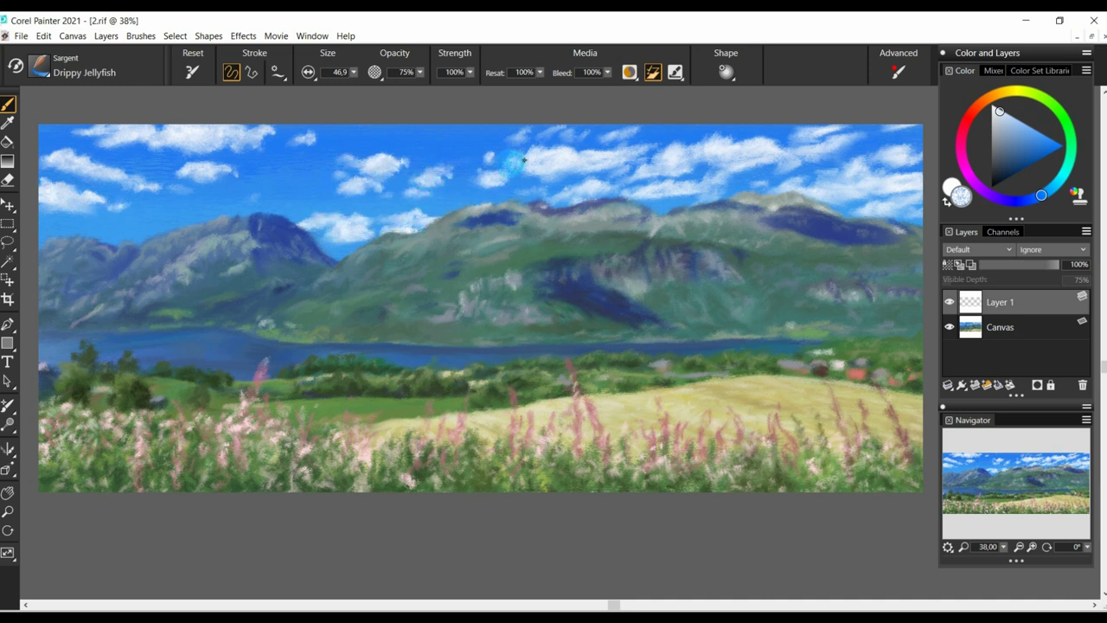
- Build up the clouds across the right half of the sky with the same near-white textured strokes
{"action": "left_click_drag", "start_coordinate": [543, 133], "coordinate": [578, 139]}
{"action": "left_click_drag", "start_coordinate": [600, 138], "coordinate": [633, 131]}
{"action": "left_click_drag", "start_coordinate": [556, 197], "coordinate": [579, 190]}
{"action": "left_click_drag", "start_coordinate": [599, 192], "coordinate": [620, 185]}
{"action": "left_click_drag", "start_coordinate": [684, 163], "coordinate": [711, 142]}
{"action": "left_click_drag", "start_coordinate": [683, 197], "coordinate": [699, 200]}
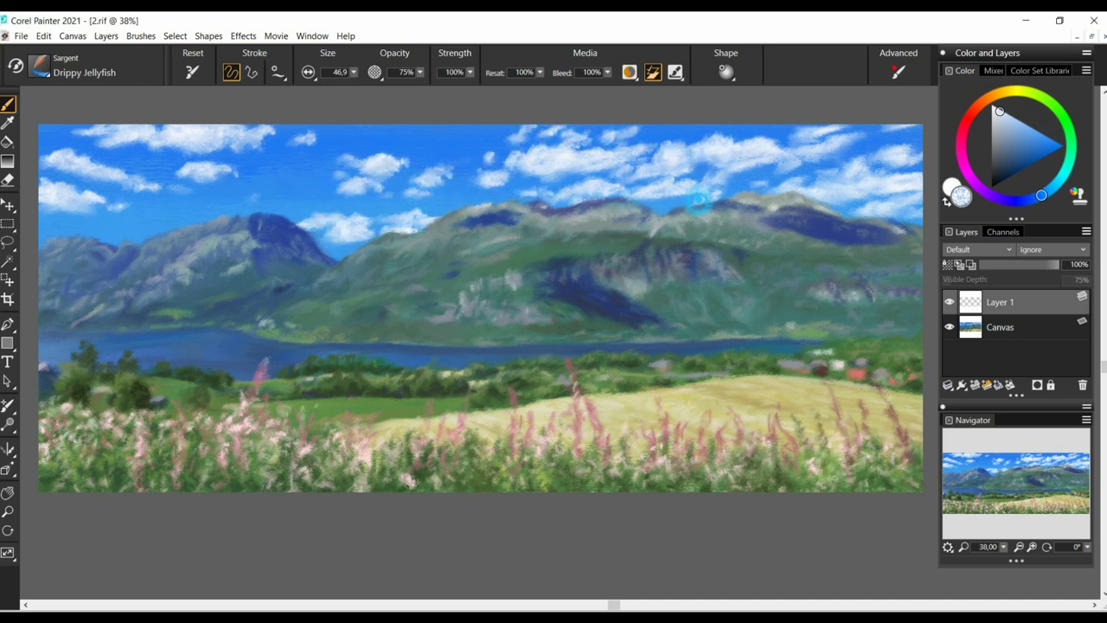
{"action": "left_click_drag", "start_coordinate": [780, 167], "coordinate": [802, 161]}
{"action": "mouse_move", "coordinate": [794, 137]}
{"action": "left_mouse_down"}
{"action": "mouse_move", "coordinate": [780, 170]}
{"action": "mouse_move", "coordinate": [878, 140]}
{"action": "mouse_move", "coordinate": [828, 188]}
{"action": "mouse_move", "coordinate": [855, 175]}
{"action": "mouse_move", "coordinate": [893, 186]}
{"action": "mouse_move", "coordinate": [906, 163]}
{"action": "left_mouse_up"}
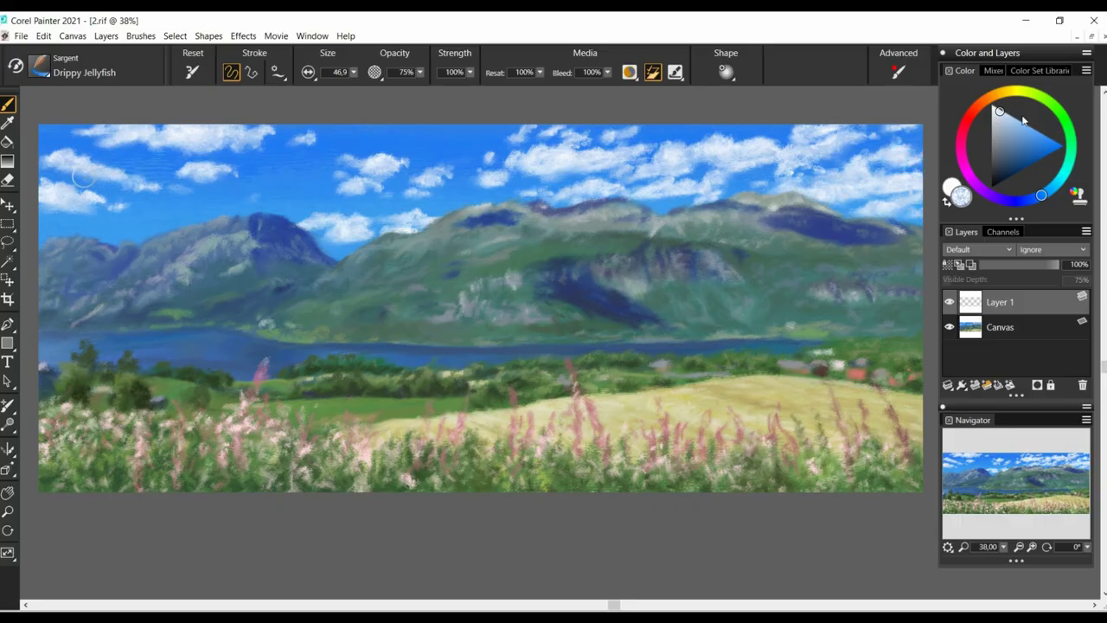
- Cover the open sky with textured strokes of sampled blues at brush size 54.9, and compare the painting with Layer 1 hidden
{"action": "left_click", "coordinate": [8, 122]}
{"action": "left_click", "coordinate": [62, 137]}
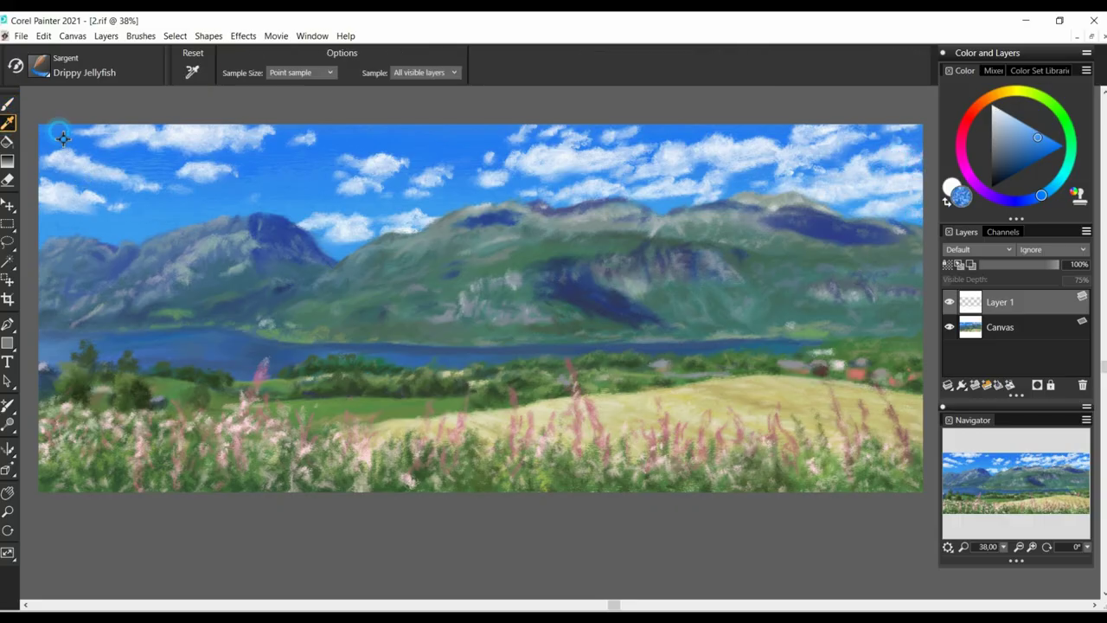
{"action": "left_click", "coordinate": [9, 102]}
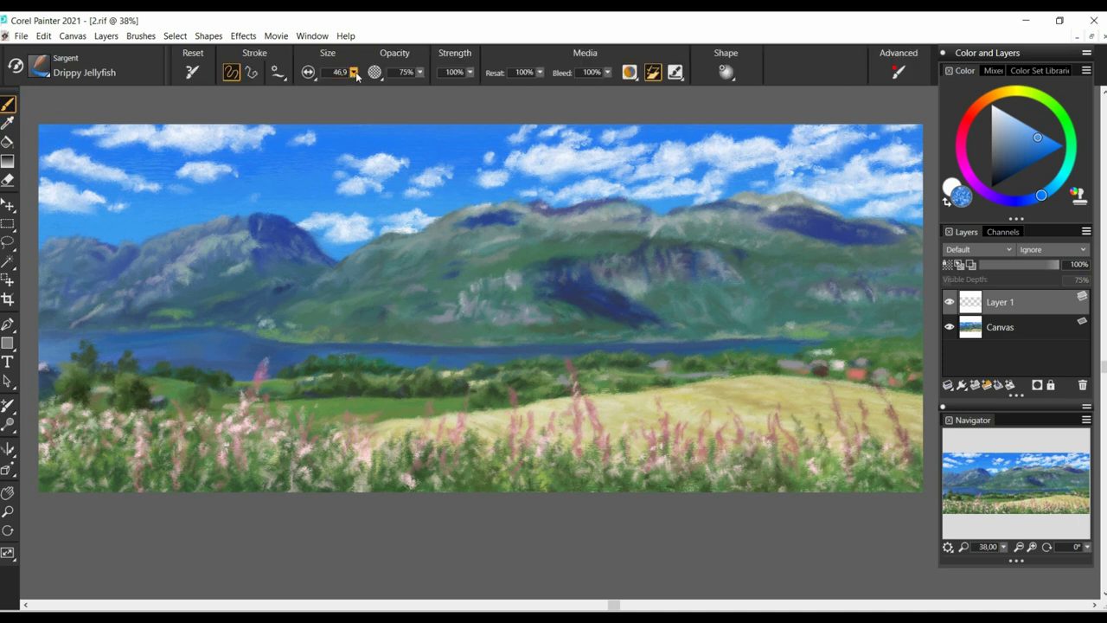
{"action": "left_click_drag", "start_coordinate": [354, 73], "coordinate": [363, 74]}
{"action": "mouse_move", "coordinate": [36, 150]}
{"action": "left_mouse_down"}
{"action": "mouse_move", "coordinate": [69, 132]}
{"action": "mouse_move", "coordinate": [51, 144]}
{"action": "mouse_move", "coordinate": [69, 138]}
{"action": "mouse_move", "coordinate": [85, 154]}
{"action": "mouse_move", "coordinate": [41, 157]}
{"action": "mouse_move", "coordinate": [79, 142]}
{"action": "mouse_move", "coordinate": [95, 163]}
{"action": "mouse_move", "coordinate": [113, 148]}
{"action": "mouse_move", "coordinate": [101, 159]}
{"action": "mouse_move", "coordinate": [160, 181]}
{"action": "mouse_move", "coordinate": [244, 157]}
{"action": "left_mouse_up"}
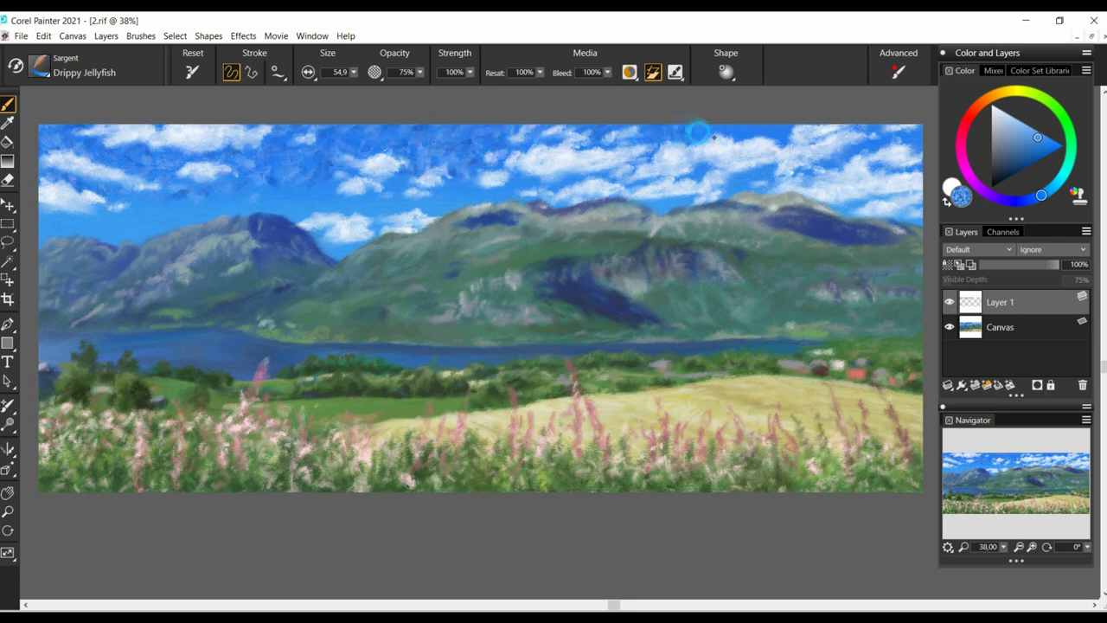
{"action": "left_click", "coordinate": [165, 224], "text": "alt"}
{"action": "left_click_drag", "start_coordinate": [100, 214], "coordinate": [121, 218]}
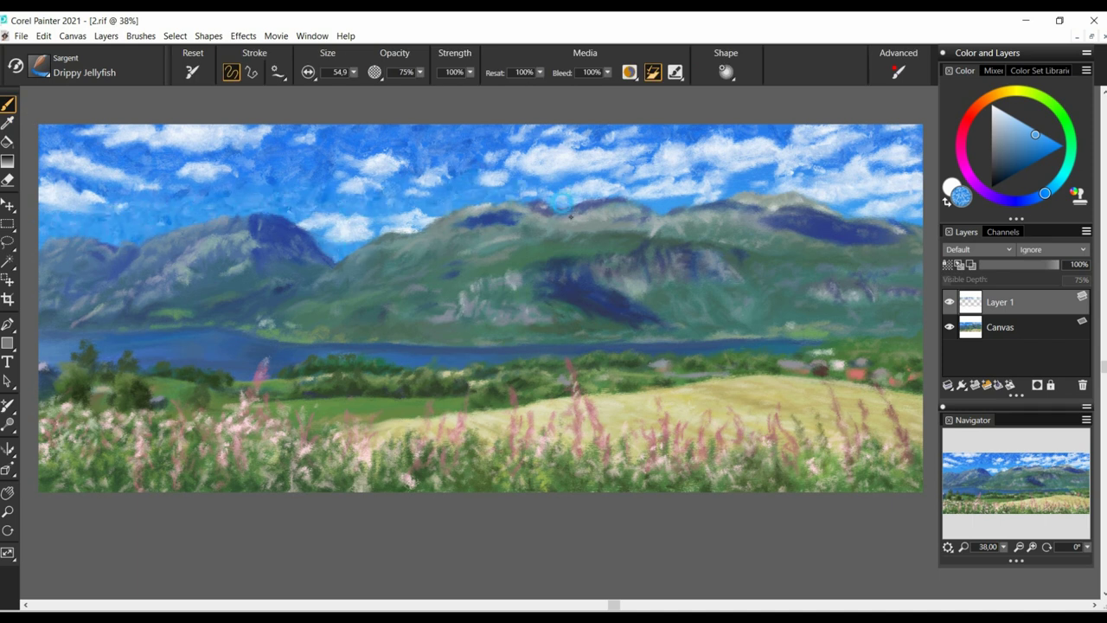
{"action": "left_click", "coordinate": [949, 302]}
{"action": "left_click", "coordinate": [950, 303]}
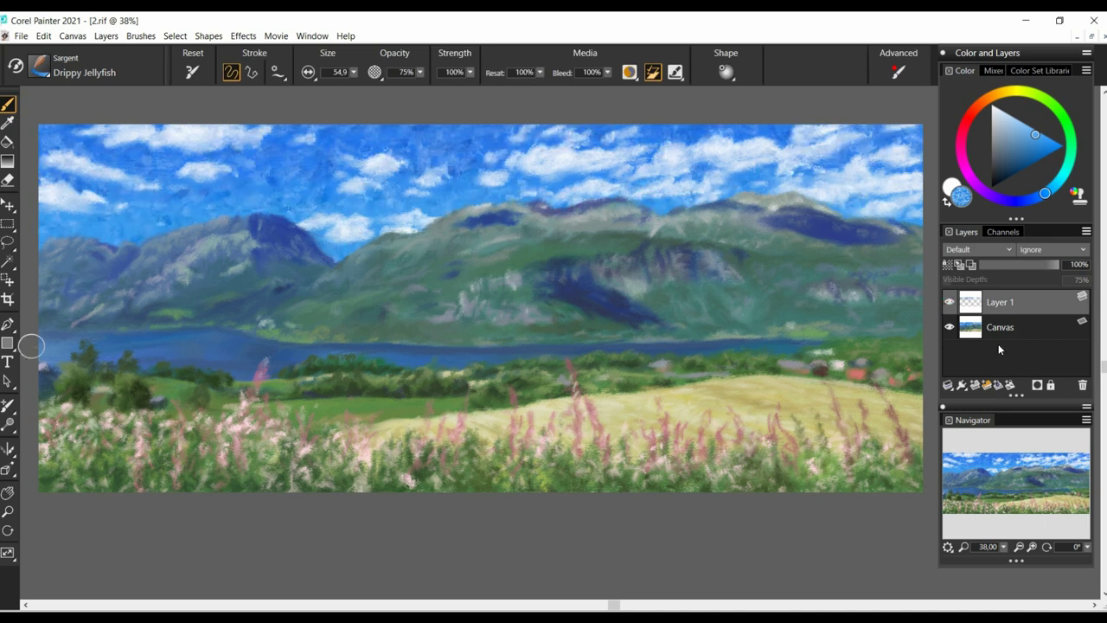
- Add a new layer and paint deep blue strokes over the left peak's shaded face at brush size 49.4
{"action": "left_click", "coordinate": [975, 385]}
{"action": "left_click", "coordinate": [277, 232], "text": "alt"}
{"action": "left_click", "coordinate": [353, 72]}
{"action": "left_click", "coordinate": [365, 87]}
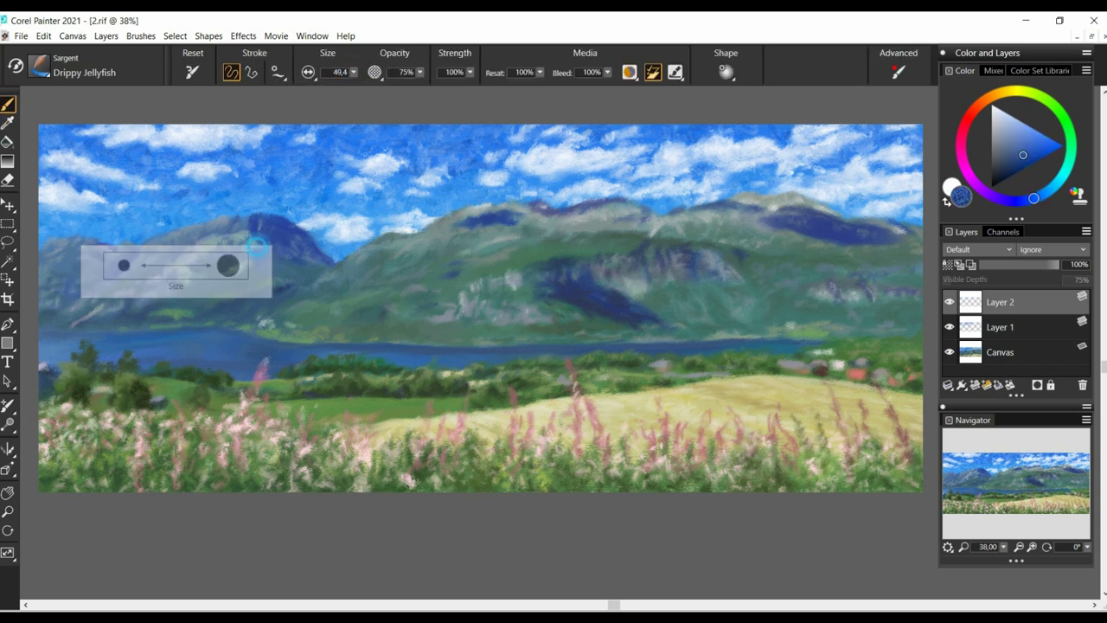
{"action": "mouse_move", "coordinate": [264, 239]}
{"action": "left_mouse_down"}
{"action": "mouse_move", "coordinate": [265, 227]}
{"action": "mouse_move", "coordinate": [285, 235]}
{"action": "mouse_move", "coordinate": [264, 223]}
{"action": "mouse_move", "coordinate": [297, 234]}
{"action": "mouse_move", "coordinate": [290, 249]}
{"action": "mouse_move", "coordinate": [316, 253]}
{"action": "left_mouse_up"}
- Strengthen the dark blue shadows in the large mountain's ravine, along its ridges and on the left mountain's lower slope
{"action": "mouse_move", "coordinate": [546, 280]}
{"action": "left_mouse_down"}
{"action": "mouse_move", "coordinate": [544, 292]}
{"action": "mouse_move", "coordinate": [567, 287]}
{"action": "left_mouse_up"}
{"action": "left_click", "coordinate": [8, 122]}
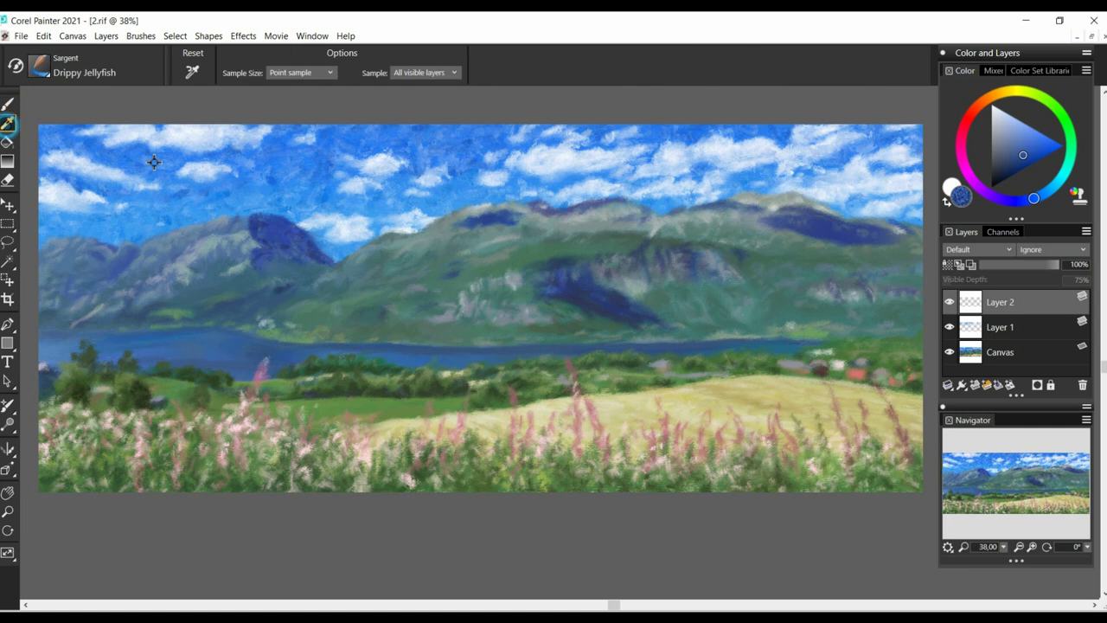
{"action": "left_click", "coordinate": [577, 296]}
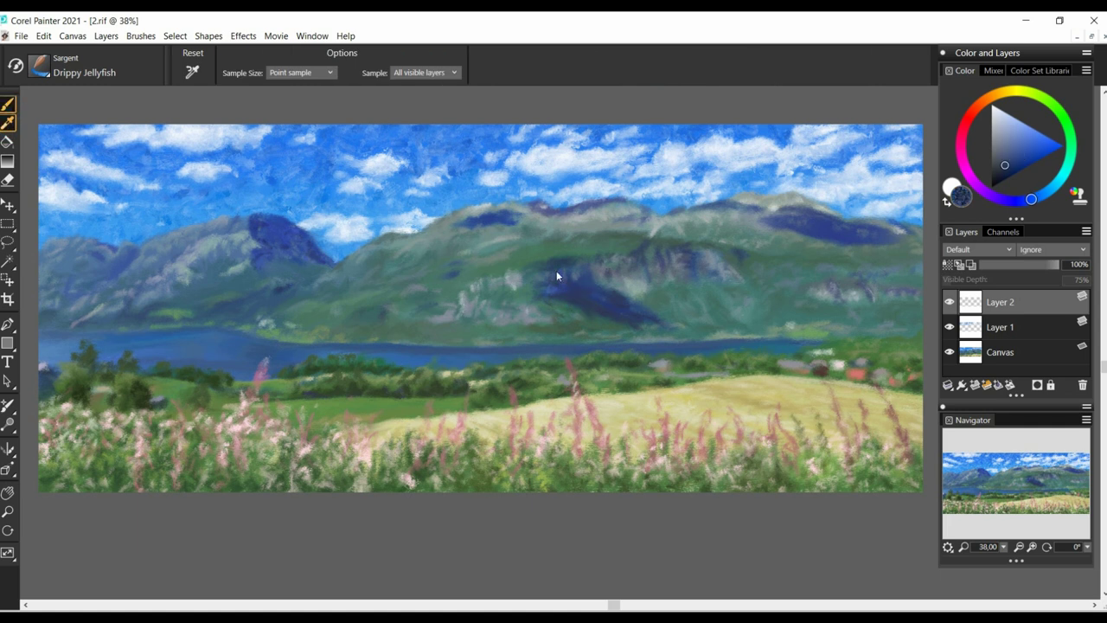
{"action": "key", "text": "b"}
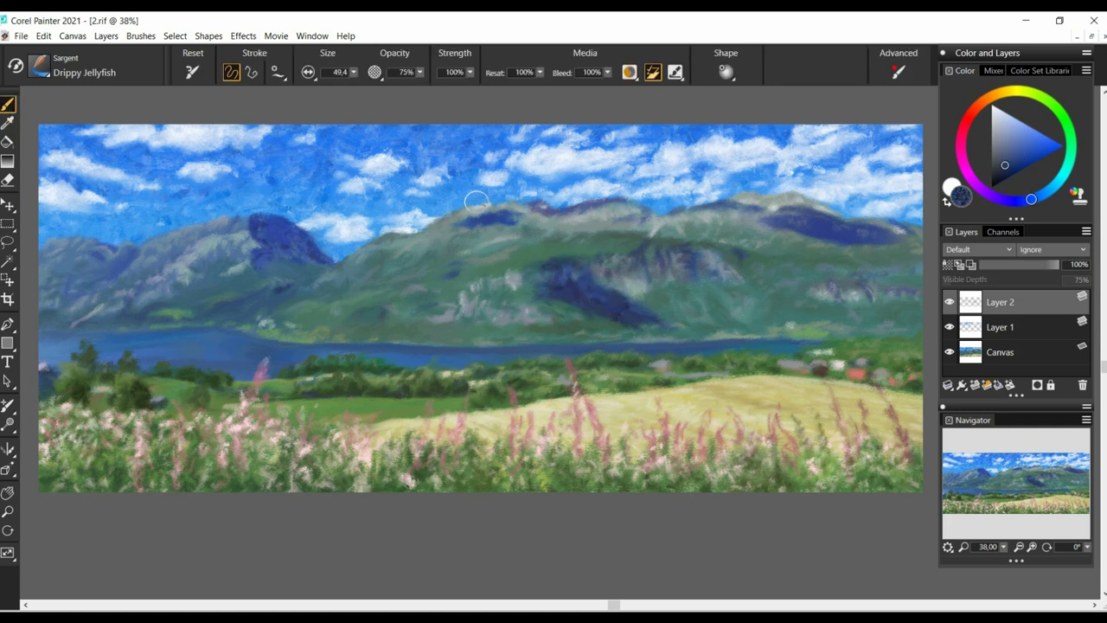
{"action": "left_click", "coordinate": [475, 212], "text": "alt"}
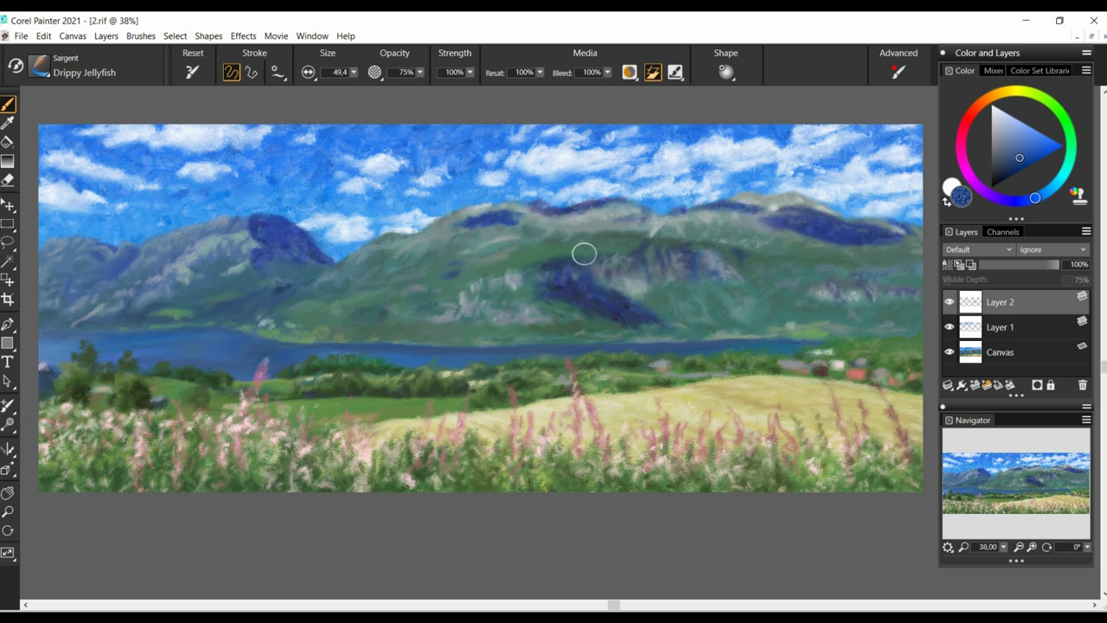
{"action": "left_click_drag", "start_coordinate": [259, 299], "coordinate": [313, 287]}
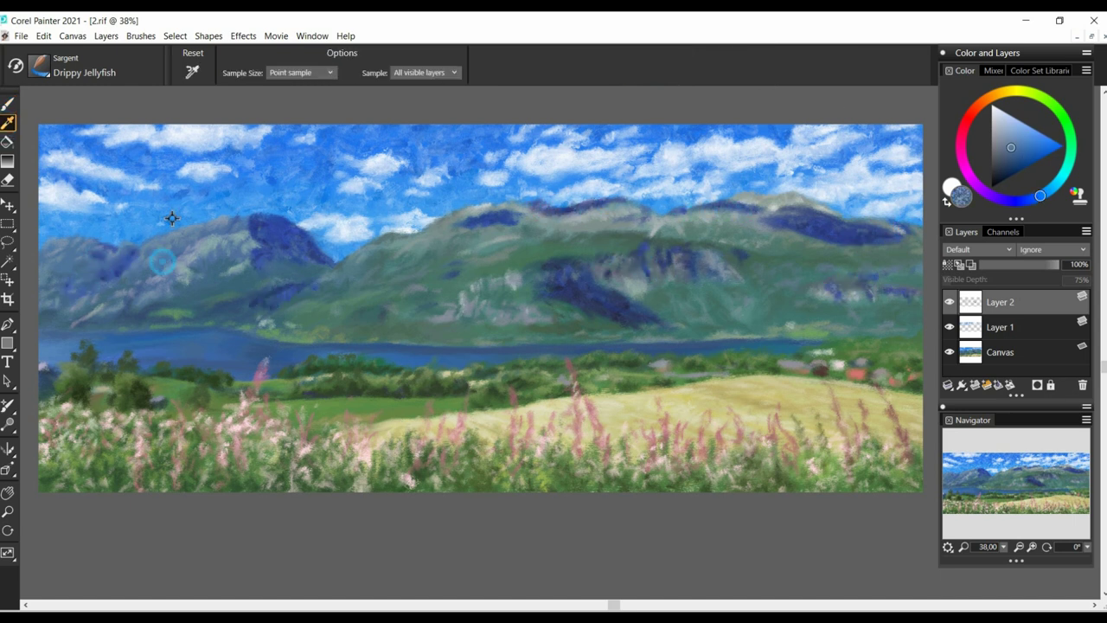
- Texture the left mountain's slopes and the far shoreline with sampled muted blue and blue-green strokes
{"action": "left_click", "coordinate": [171, 225], "text": "alt"}
{"action": "left_click", "coordinate": [259, 273], "text": "alt"}
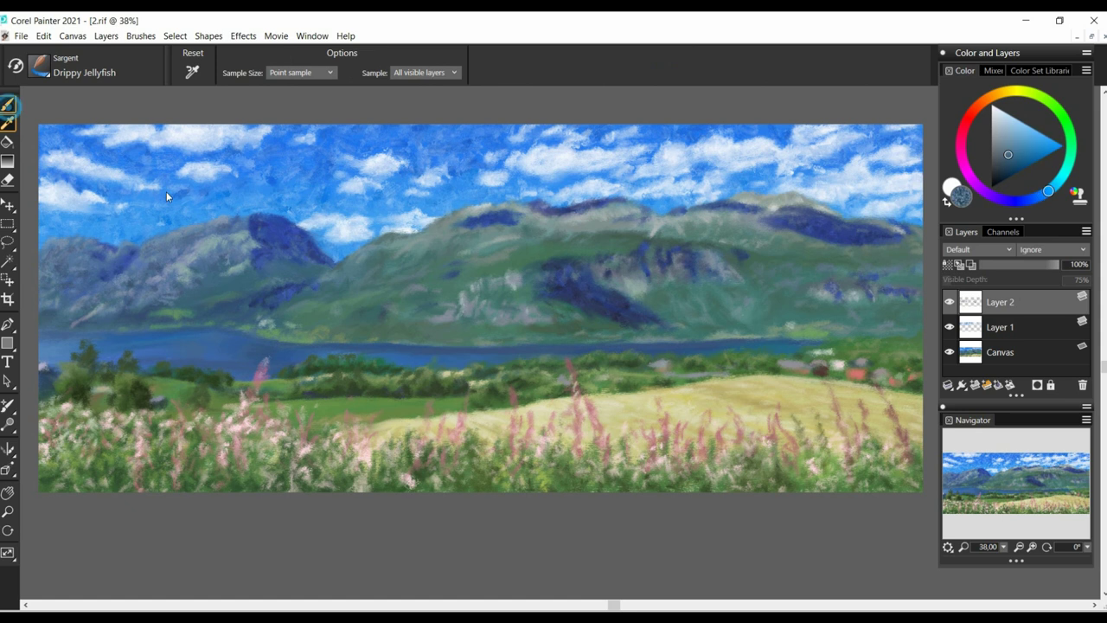
{"action": "left_click", "coordinate": [222, 316], "text": "alt"}
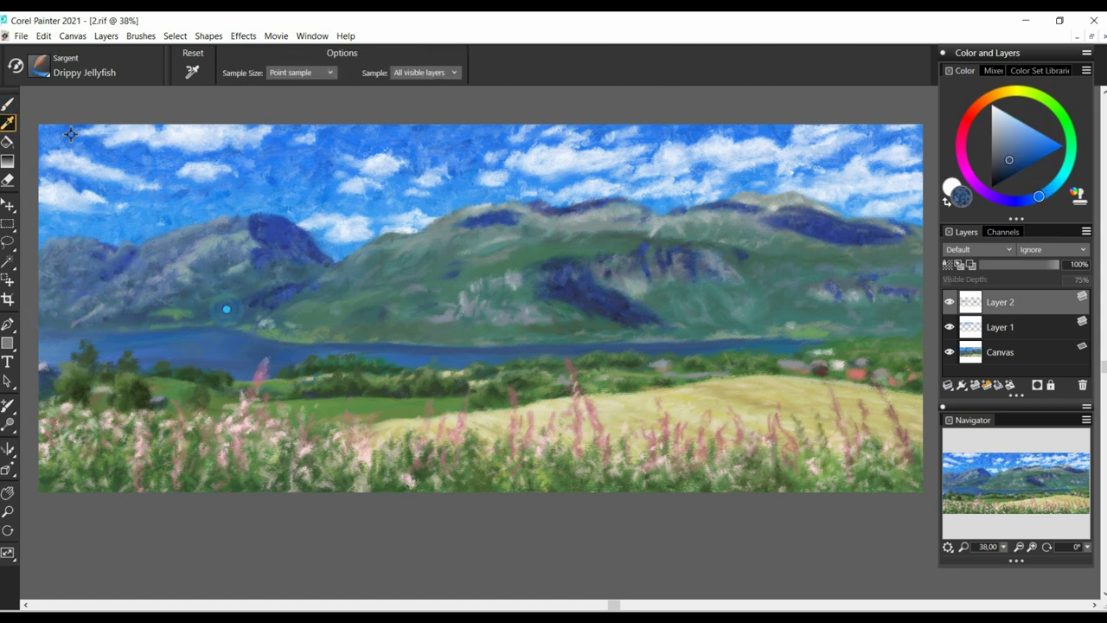
{"action": "left_click", "coordinate": [192, 317], "text": "alt"}
{"action": "left_click", "coordinate": [296, 330], "text": "alt"}
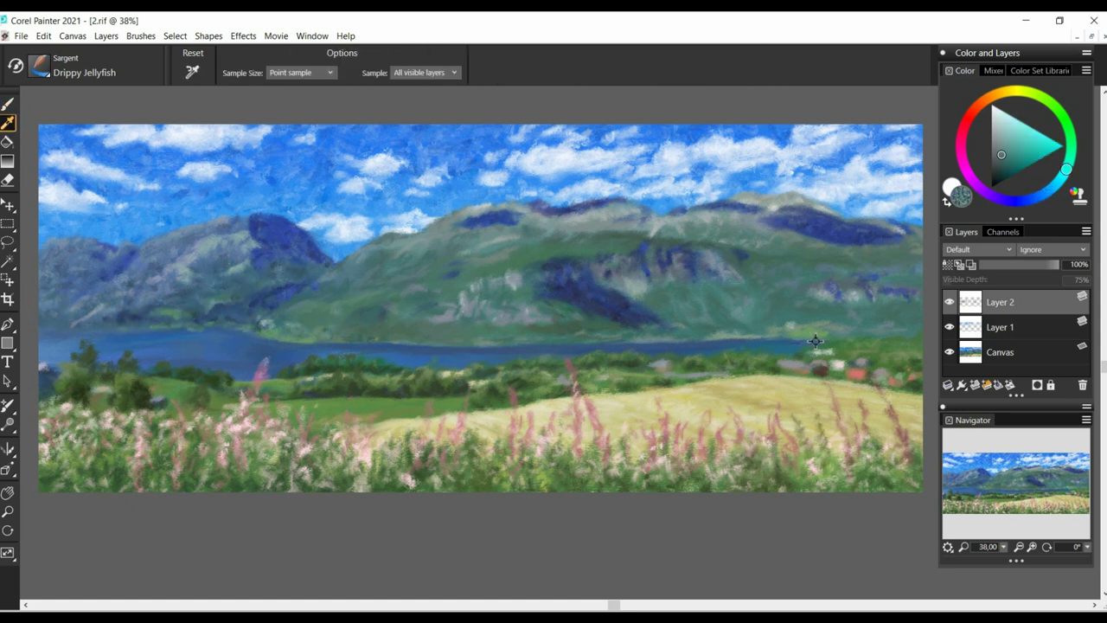
- Texture the large mountain's slopes with sampled blue-green and muted grey strokes, and compare the painting with Layer 2 hidden
{"action": "left_click", "coordinate": [344, 318], "text": "alt"}
{"action": "mouse_move", "coordinate": [298, 298]}
{"action": "left_mouse_down"}
{"action": "mouse_move", "coordinate": [390, 281]}
{"action": "mouse_move", "coordinate": [360, 311]}
{"action": "mouse_move", "coordinate": [421, 314]}
{"action": "left_mouse_up"}
{"action": "left_click_drag", "start_coordinate": [501, 262], "coordinate": [526, 254]}
{"action": "left_click", "coordinate": [638, 239], "text": "alt"}
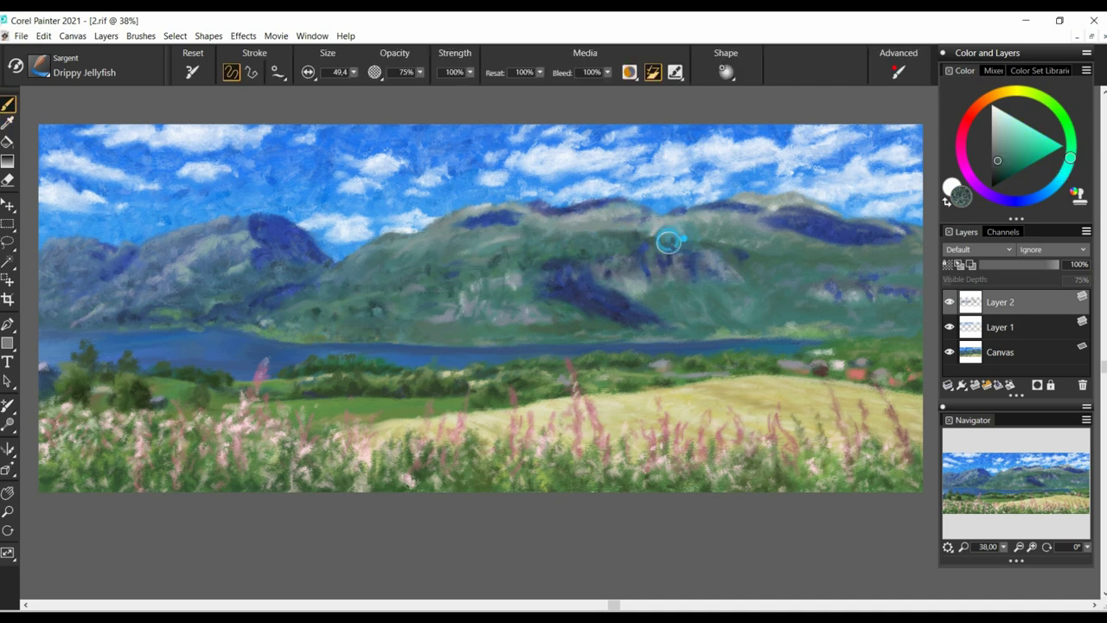
{"action": "left_click", "coordinate": [255, 190], "text": "alt"}
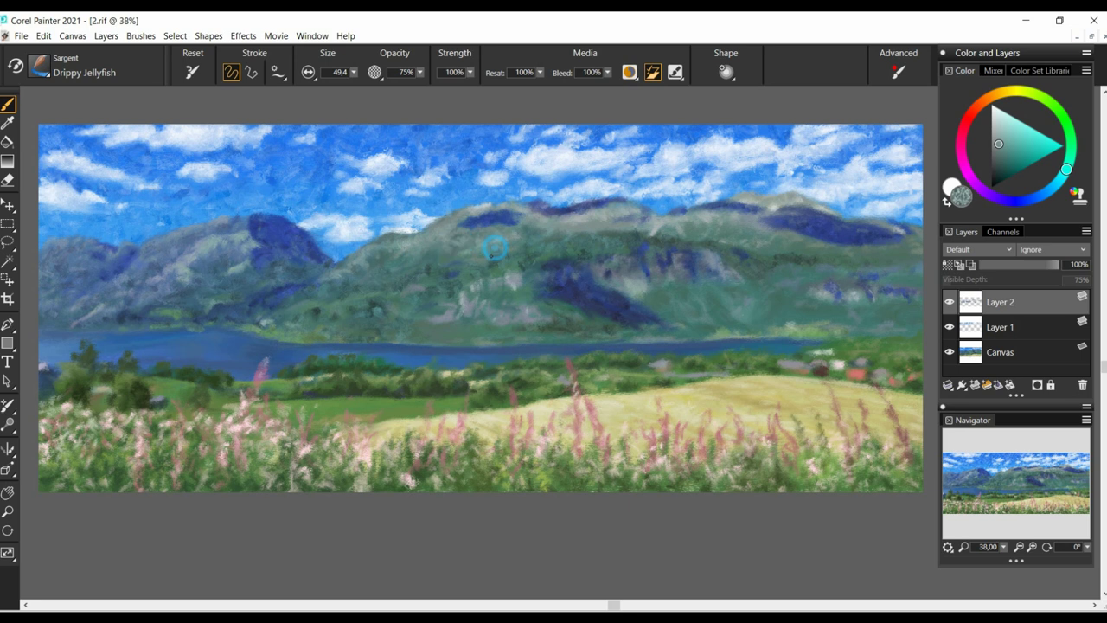
{"action": "left_click", "coordinate": [248, 206], "text": "alt"}
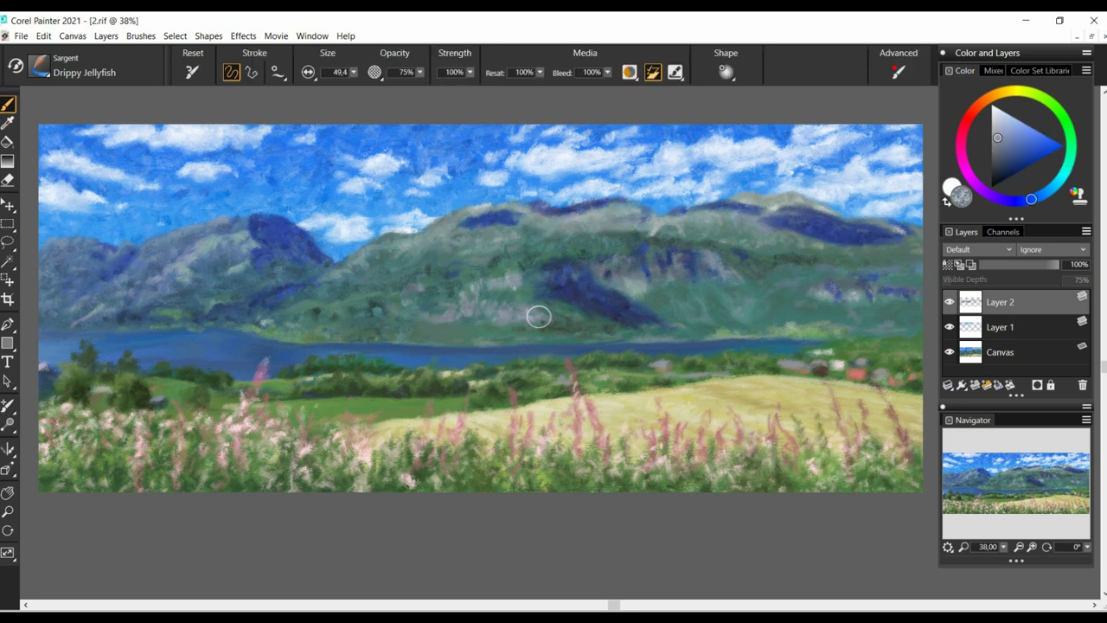
{"action": "left_click", "coordinate": [458, 334], "text": "alt"}
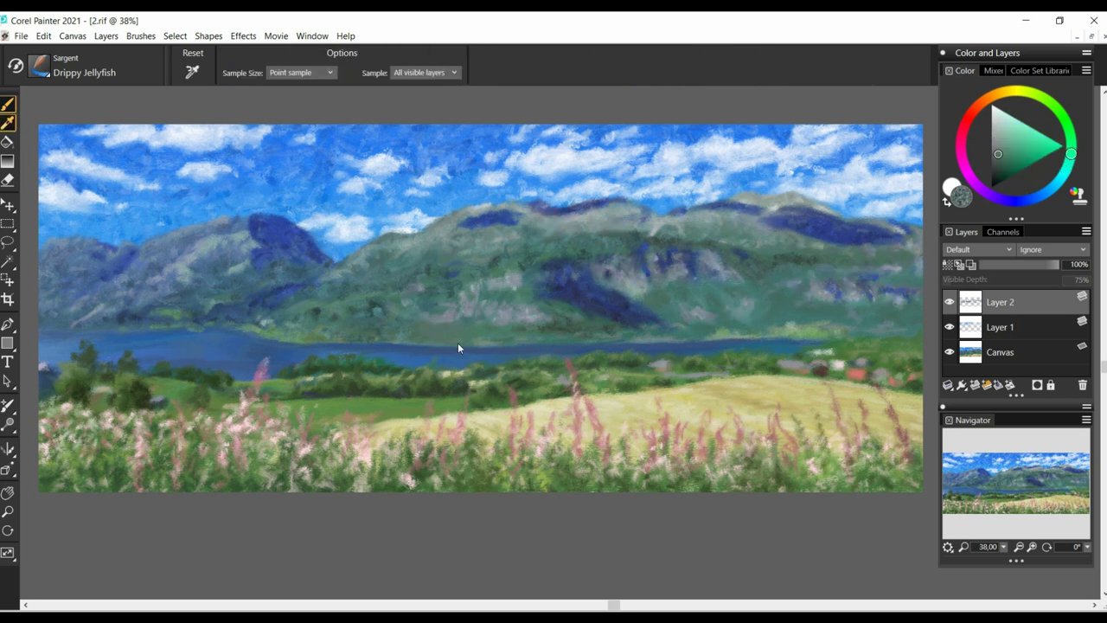
{"action": "left_click", "coordinate": [556, 324], "text": "alt"}
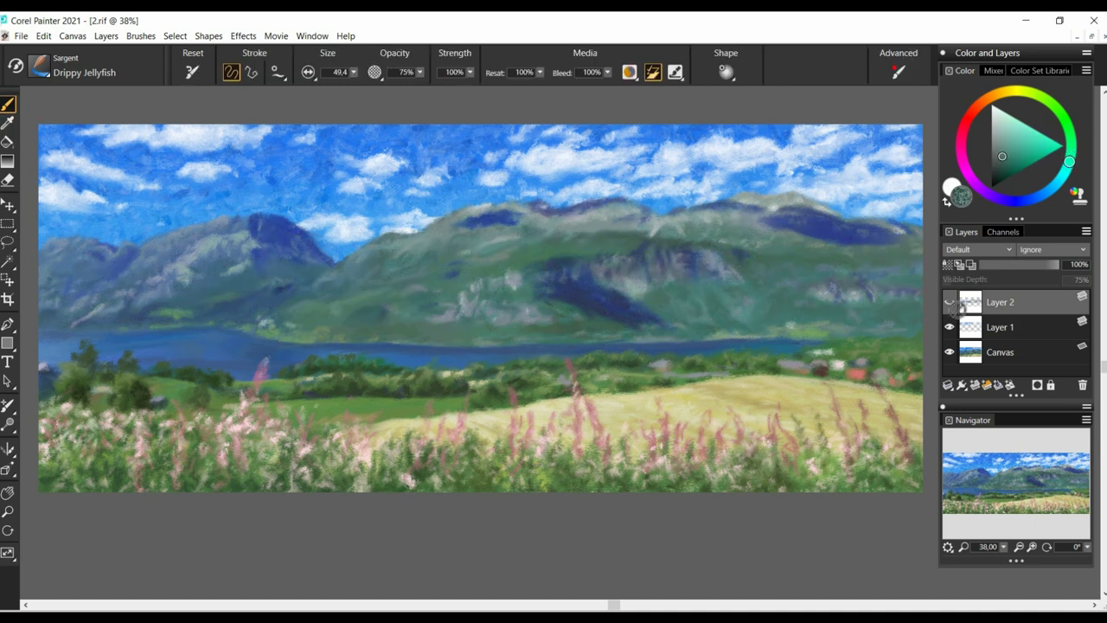
{"action": "left_click", "coordinate": [829, 210], "text": "alt"}
- Add a new layer and texture the lake from shore to shore with strokes of sampled blues
{"action": "left_click", "coordinate": [975, 385]}
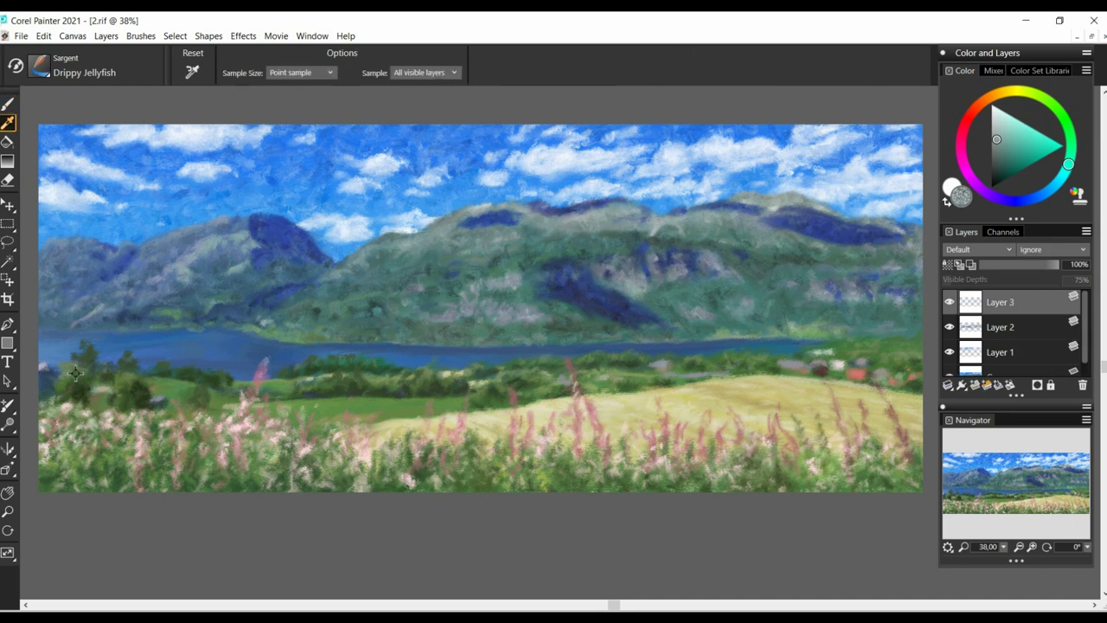
{"action": "left_click", "coordinate": [44, 353], "text": "alt"}
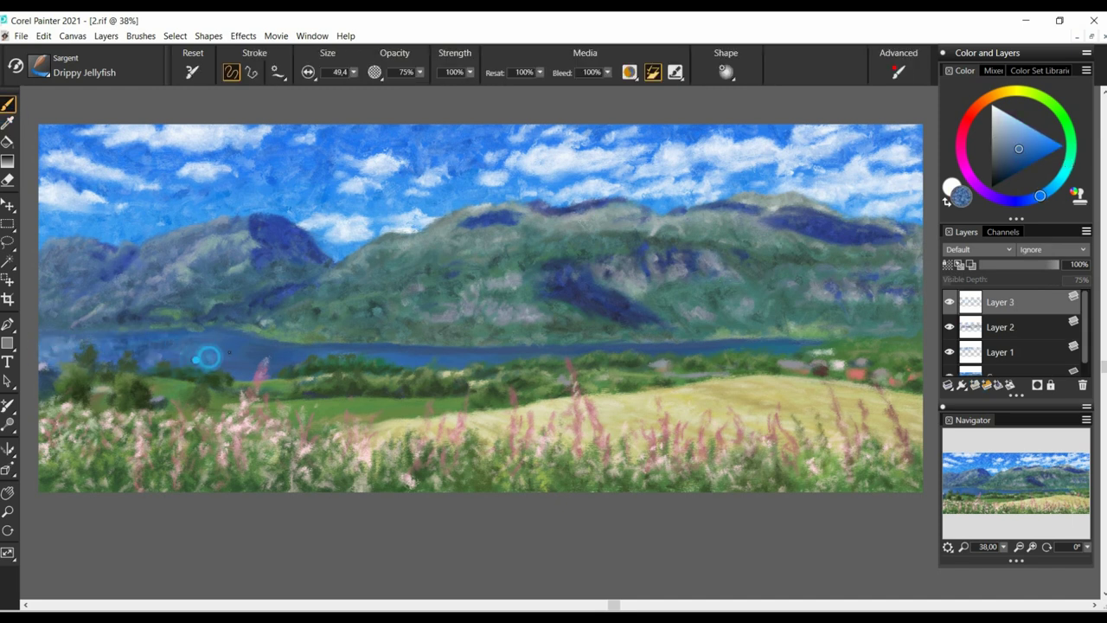
{"action": "left_click", "coordinate": [212, 337], "text": "alt"}
{"action": "left_click", "coordinate": [667, 347], "text": "alt"}
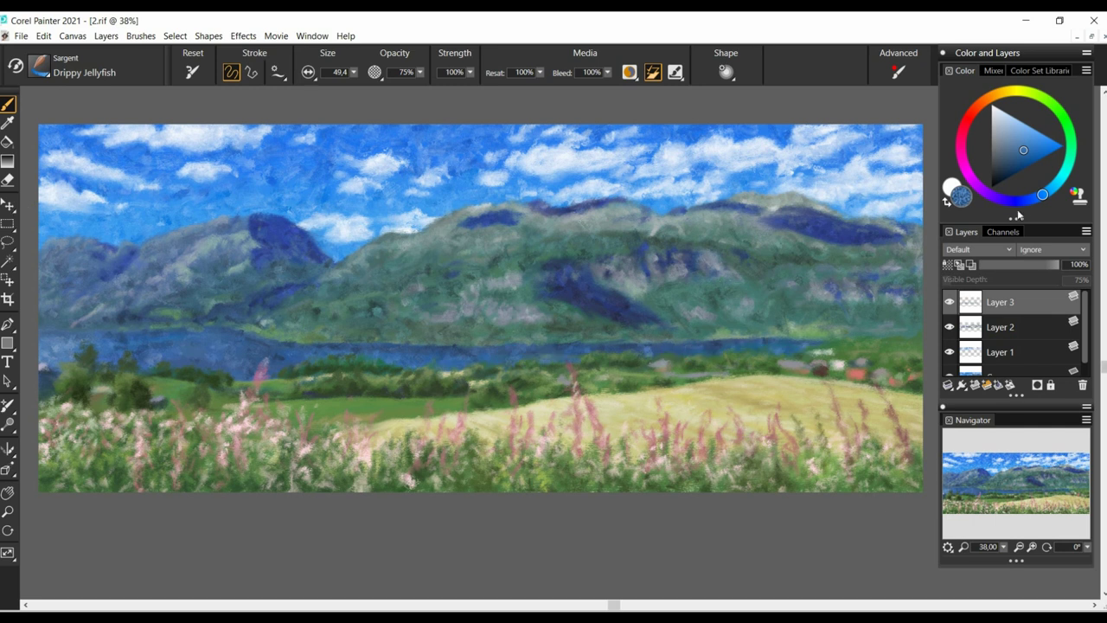
- Add a new layer and texture the middle-ground fields and trees with sampled light and dark greens
{"action": "left_click", "coordinate": [974, 385]}
{"action": "left_click", "coordinate": [386, 416], "text": "alt"}
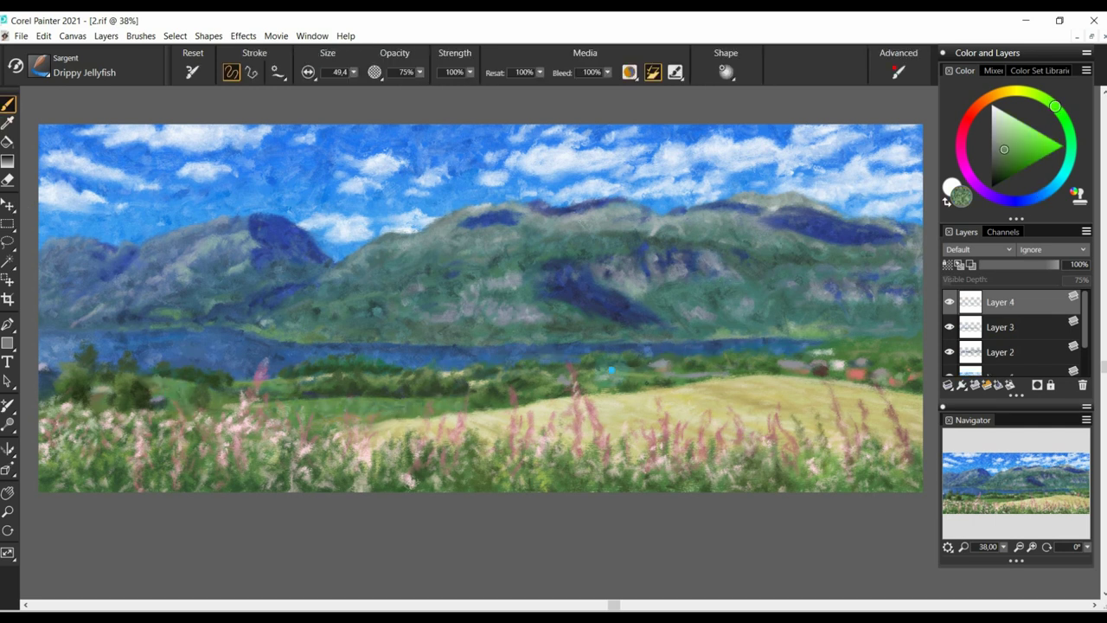
{"action": "left_click", "coordinate": [8, 122]}
{"action": "left_click", "coordinate": [74, 381]}
{"action": "key", "text": "b"}
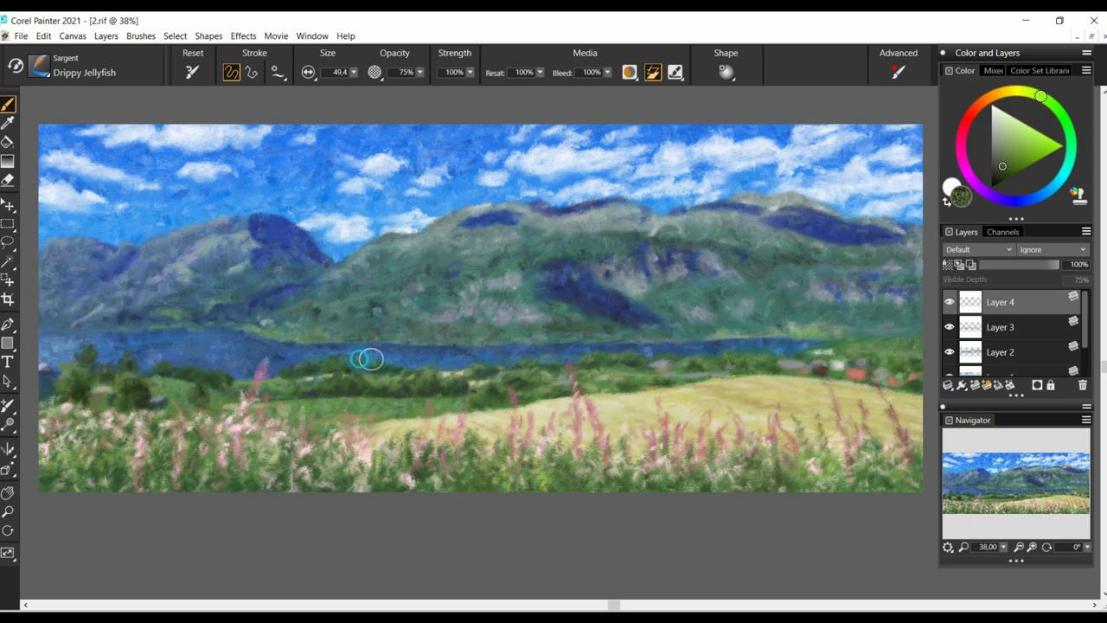
- Dab in the red roofs and pale houses among the trees at brush size 49.4
{"action": "left_click", "coordinate": [18, 372], "text": "alt"}
{"action": "left_click", "coordinate": [20, 270], "text": "alt"}
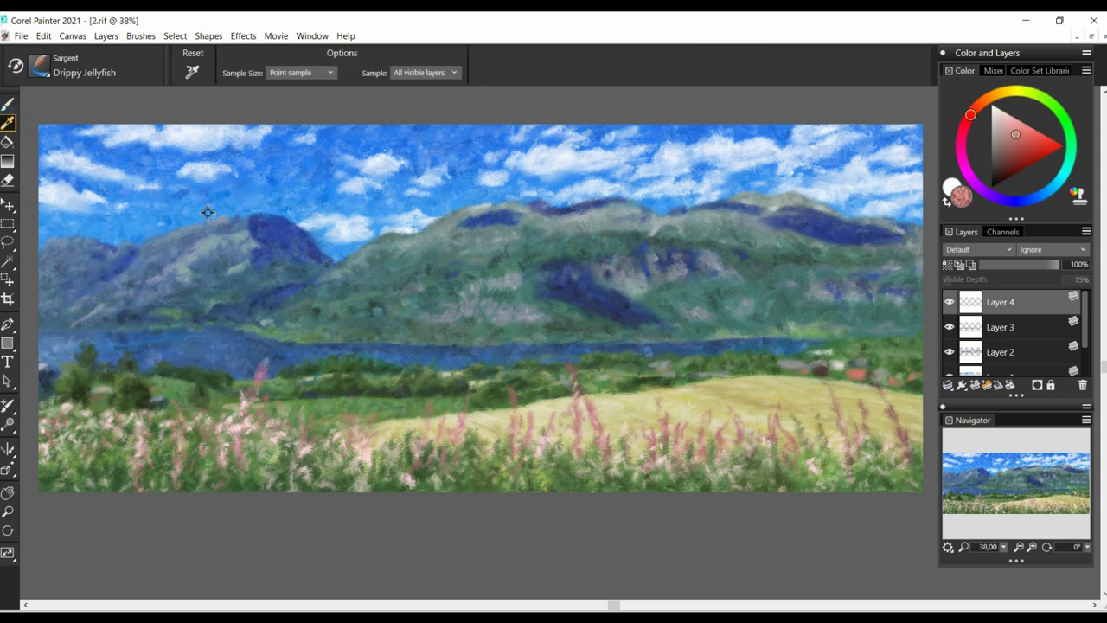
{"action": "left_click_drag", "start_coordinate": [851, 375], "coordinate": [865, 376]}
{"action": "left_click", "coordinate": [17, 260], "text": "alt"}
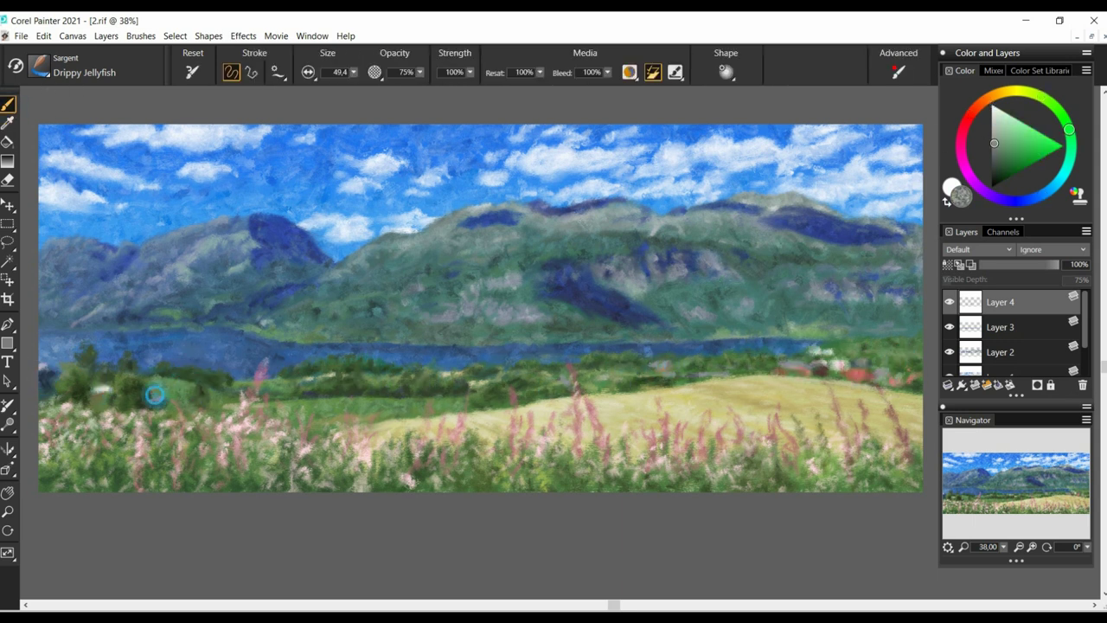
- Texture the golden field and its upper edge with strokes of sampled pale yellows
{"action": "left_click", "coordinate": [378, 427], "text": "alt"}
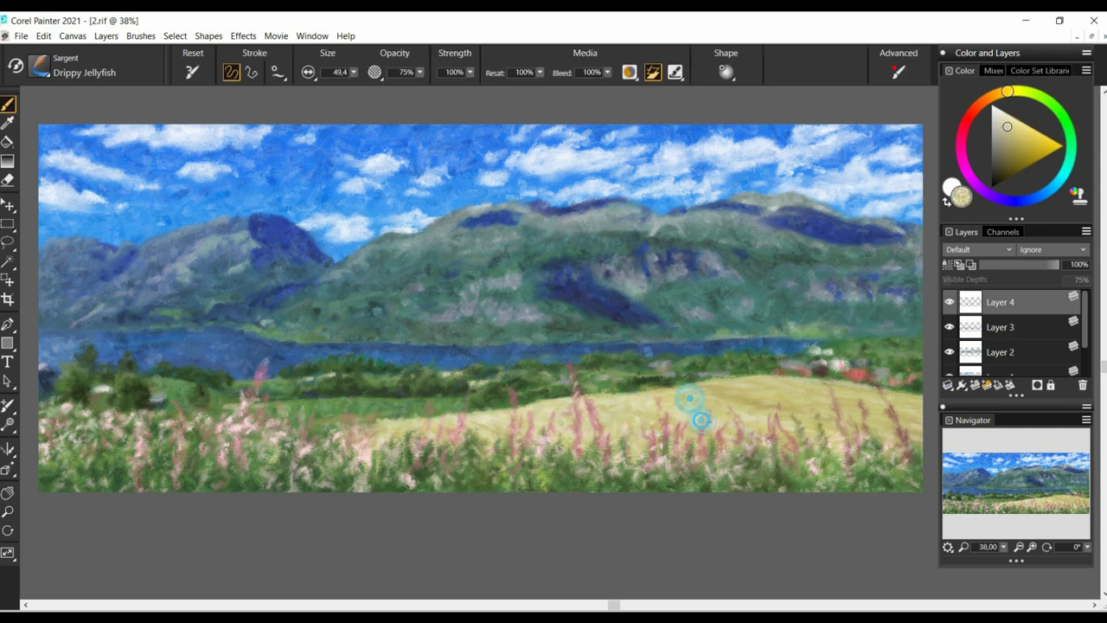
{"action": "left_click", "coordinate": [786, 390], "text": "alt"}
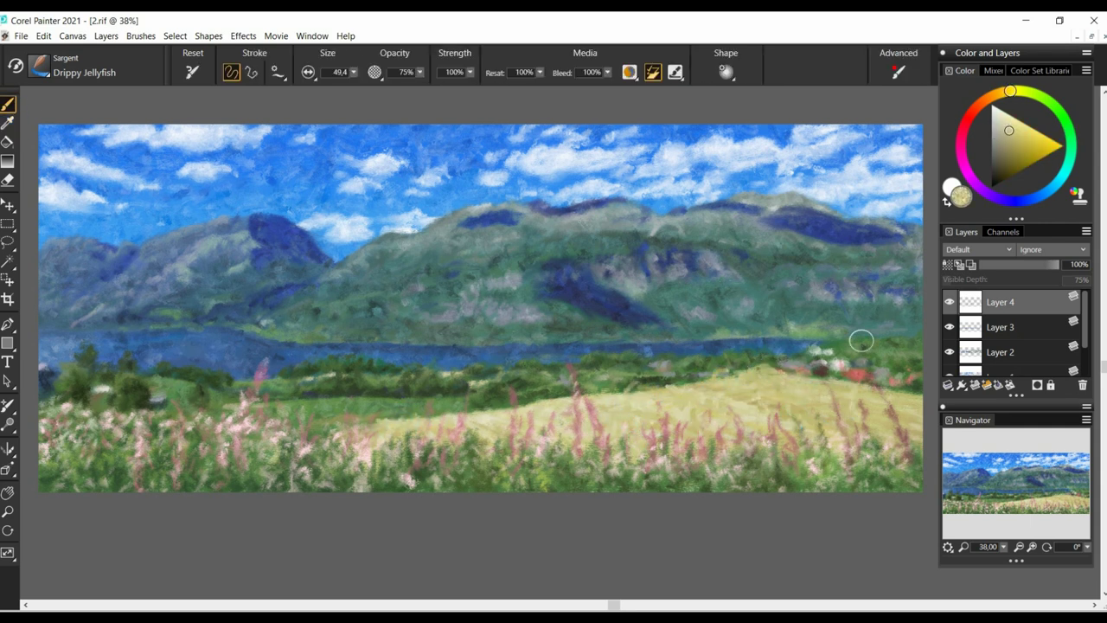
{"action": "key", "text": "n"}
{"action": "key", "text": "b"}
{"action": "left_click_drag", "start_coordinate": [681, 383], "coordinate": [804, 378]}
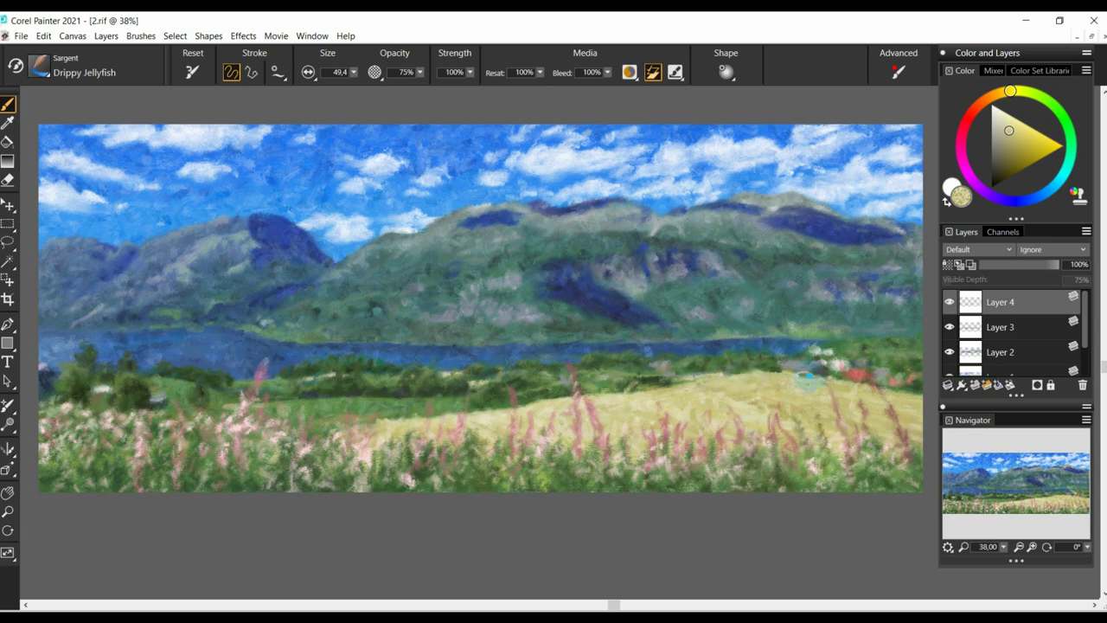
- Add a new layer and texture the grass between the foreground flowers with sampled greens
{"action": "left_click", "coordinate": [130, 456], "text": "alt"}
{"action": "left_click", "coordinate": [974, 385]}
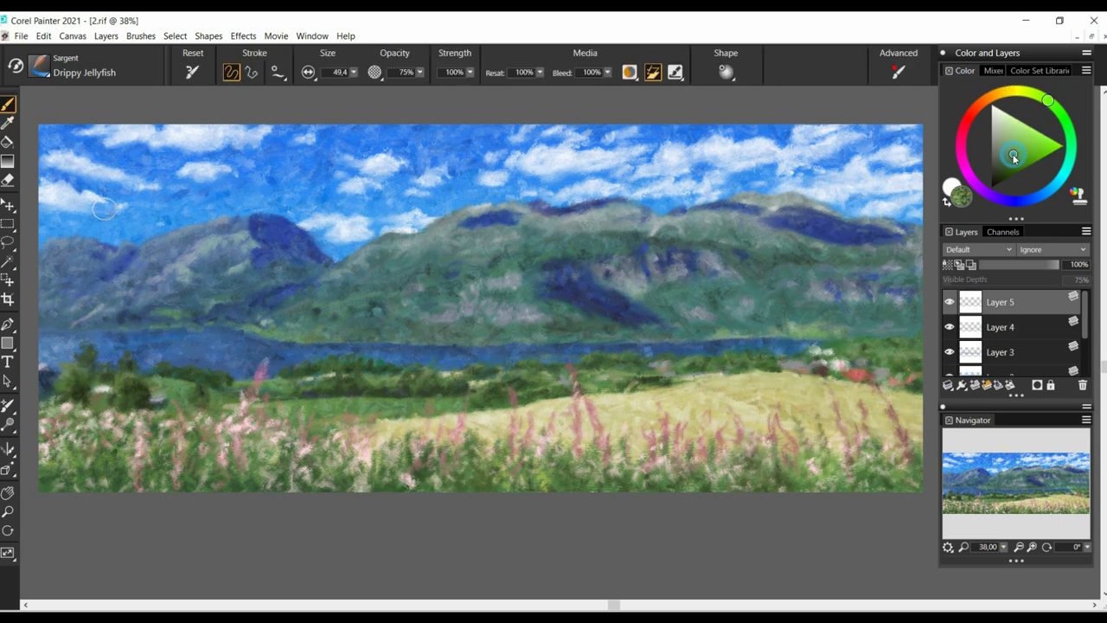
{"action": "left_click", "coordinate": [252, 475], "text": "alt"}
{"action": "left_click_drag", "start_coordinate": [277, 467], "coordinate": [287, 481]}
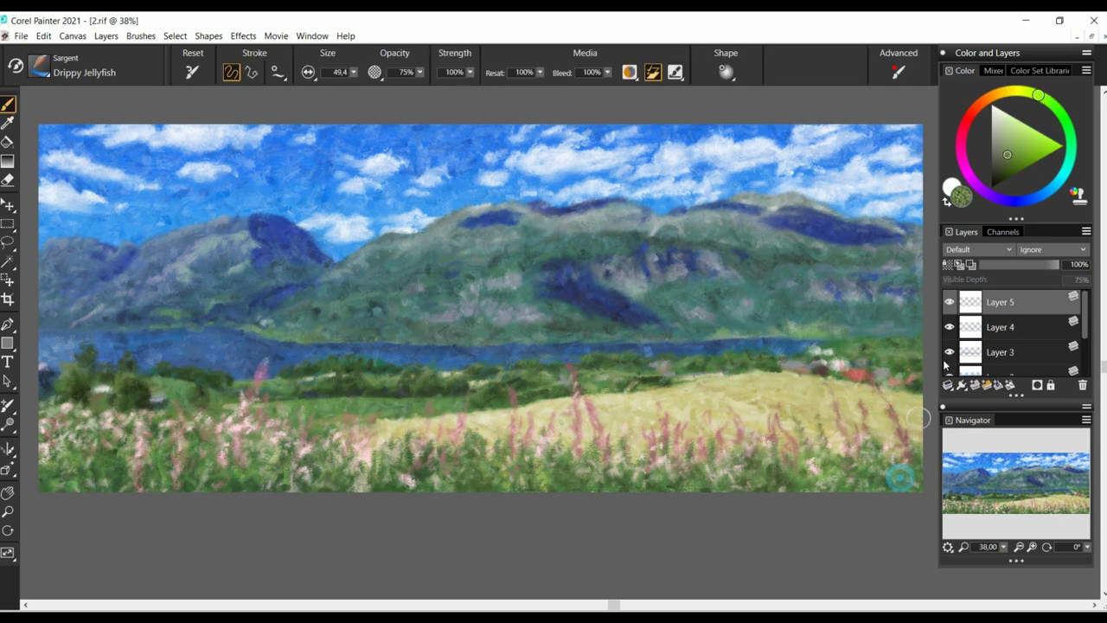
- Paint the tall flower spikes across the whole foreground meadow with strokes of sampled pinks
{"action": "left_click", "coordinate": [134, 415], "text": "alt"}
{"action": "left_click_drag", "start_coordinate": [306, 416], "coordinate": [299, 443]}
{"action": "left_click_drag", "start_coordinate": [427, 420], "coordinate": [422, 449]}
{"action": "left_click_drag", "start_coordinate": [509, 392], "coordinate": [517, 439]}
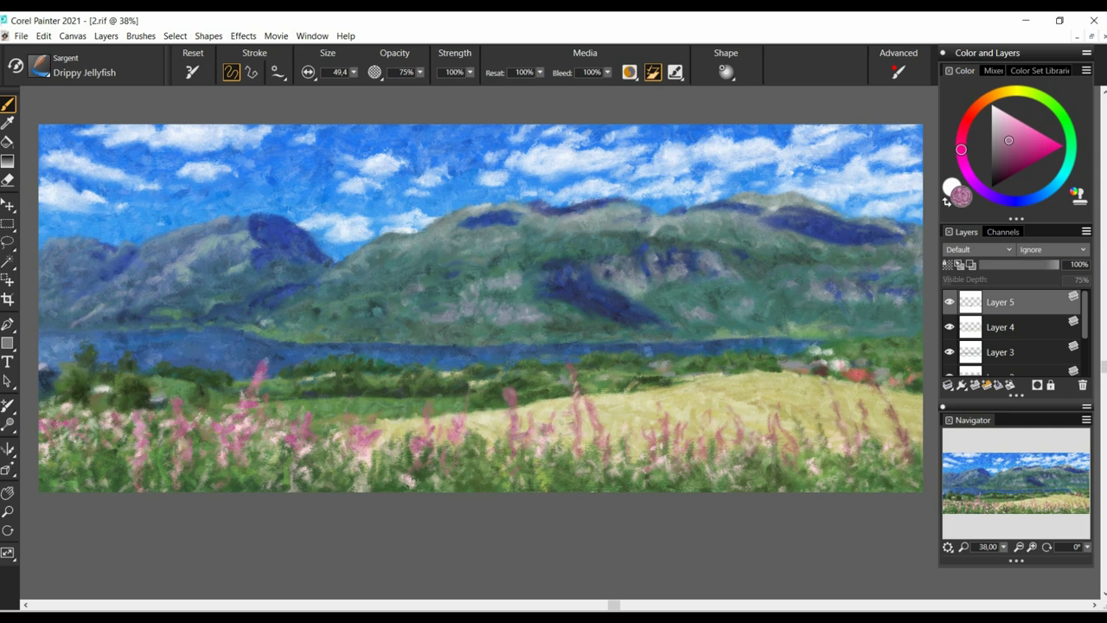
{"action": "left_click", "coordinate": [571, 424], "text": "alt"}
{"action": "left_click_drag", "start_coordinate": [578, 389], "coordinate": [596, 436]}
{"action": "left_click_drag", "start_coordinate": [664, 427], "coordinate": [676, 467]}
{"action": "left_click_drag", "start_coordinate": [747, 415], "coordinate": [742, 445]}
{"action": "mouse_move", "coordinate": [835, 413]}
{"action": "left_mouse_down"}
{"action": "mouse_move", "coordinate": [849, 450]}
{"action": "mouse_move", "coordinate": [885, 400]}
{"action": "left_mouse_up"}
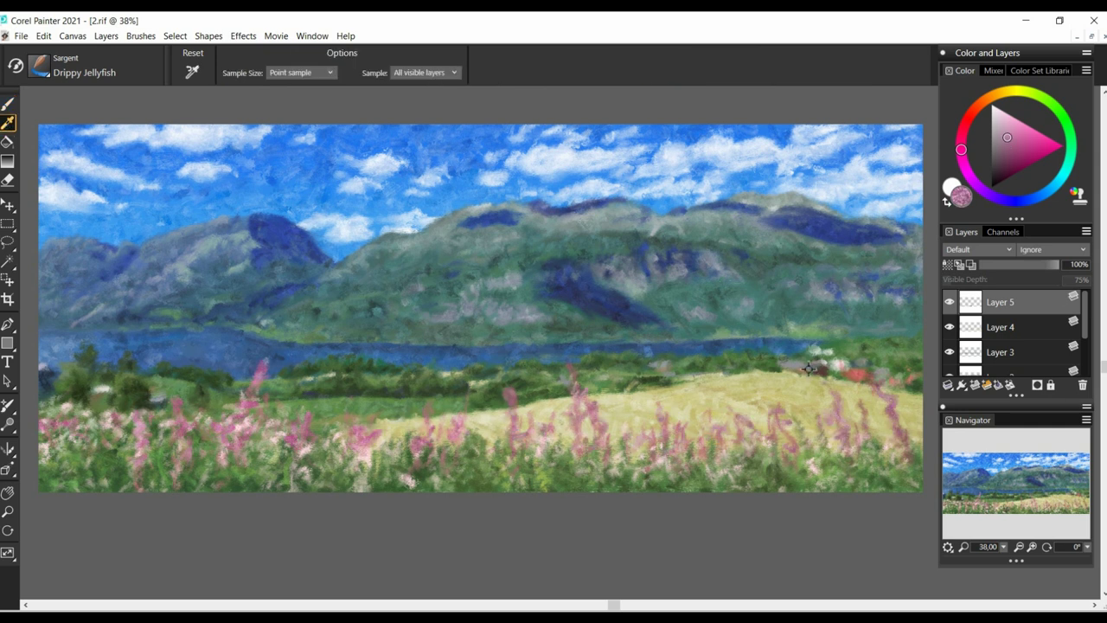
{"action": "left_click", "coordinate": [774, 332], "text": "alt"}
- Save a copy of the painting as a JPEG file named exemplo2
{"action": "left_click", "coordinate": [21, 35]}
{"action": "left_click", "coordinate": [47, 156]}
{"action": "left_click", "coordinate": [372, 395]}
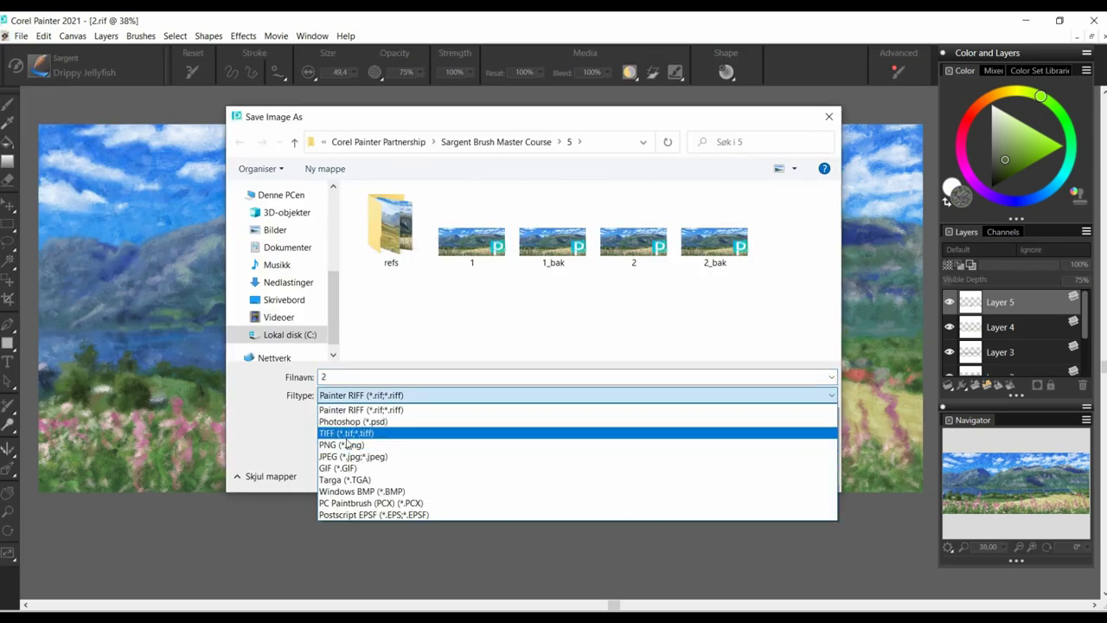
{"action": "left_click", "coordinate": [358, 457]}
{"action": "double_click", "coordinate": [327, 377]}
{"action": "type", "text": "exemplo2"}
{"action": "left_click", "coordinate": [739, 474]}
{"action": "left_click", "coordinate": [769, 322]}
{"action": "left_click", "coordinate": [1000, 338], "text": "shift"}
{"action": "left_click", "coordinate": [948, 386]}
{"action": "left_click", "coordinate": [864, 429]}
{"action": "left_click", "coordinate": [949, 302]}
{"action": "right_click", "coordinate": [1023, 301]}
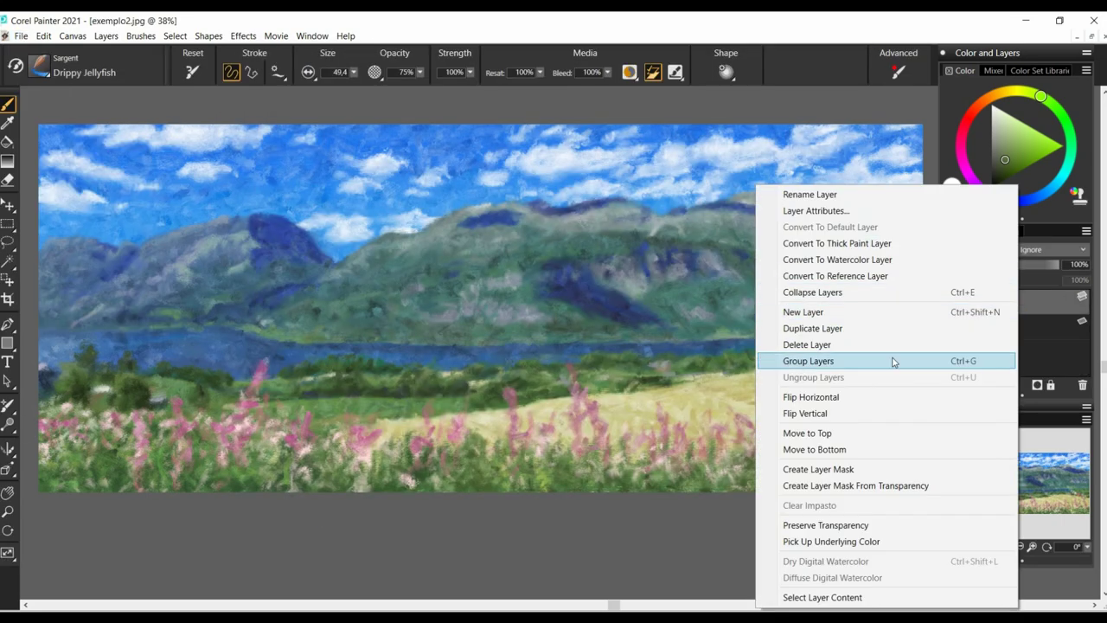
{"action": "left_click", "coordinate": [891, 329]}
{"action": "left_click", "coordinate": [949, 302]}
{"action": "left_click", "coordinate": [950, 303]}
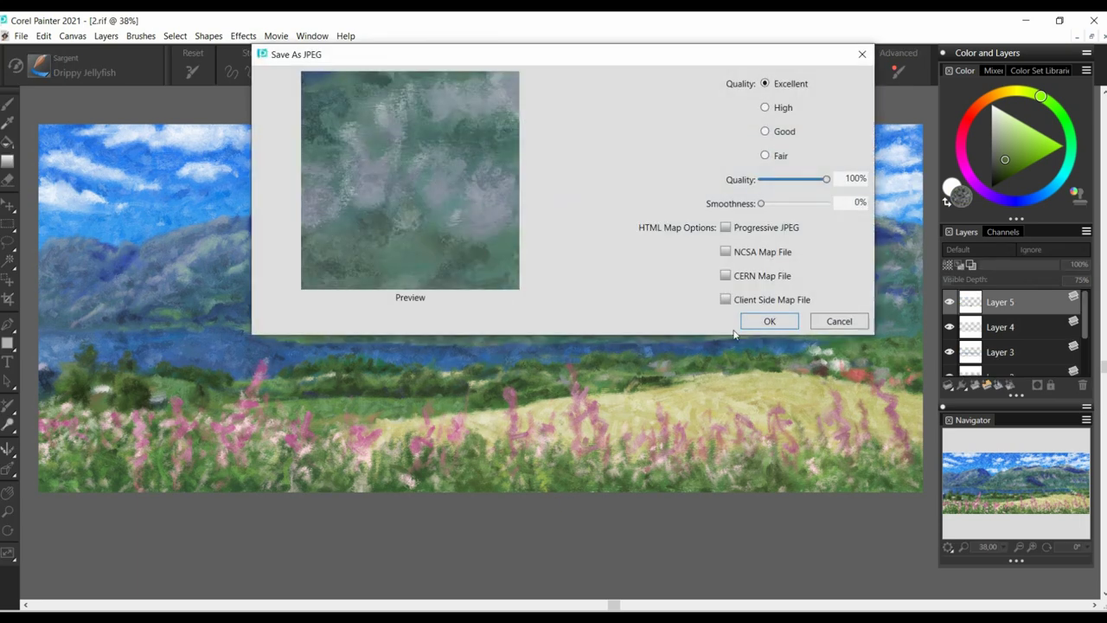
- Accept Excellent quality for the JPEG export, and collapse Layers 1 to 5 into a single layer above the canvas
{"action": "left_click", "coordinate": [768, 321]}
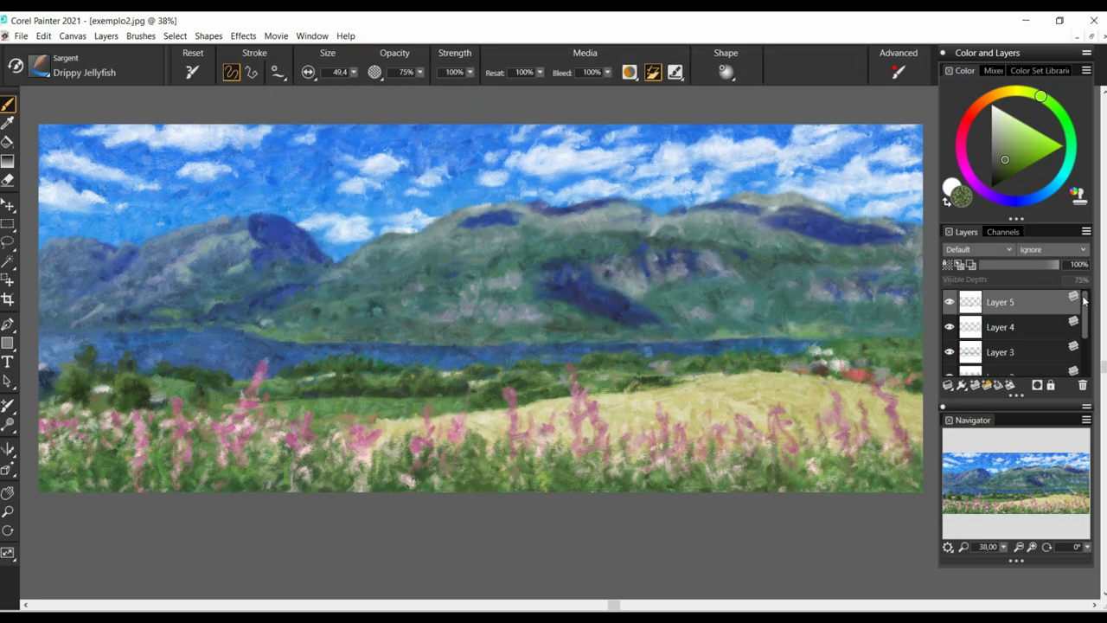
{"action": "left_click_drag", "start_coordinate": [1083, 311], "coordinate": [1085, 342]}
{"action": "left_click", "coordinate": [1026, 337], "text": "shift"}
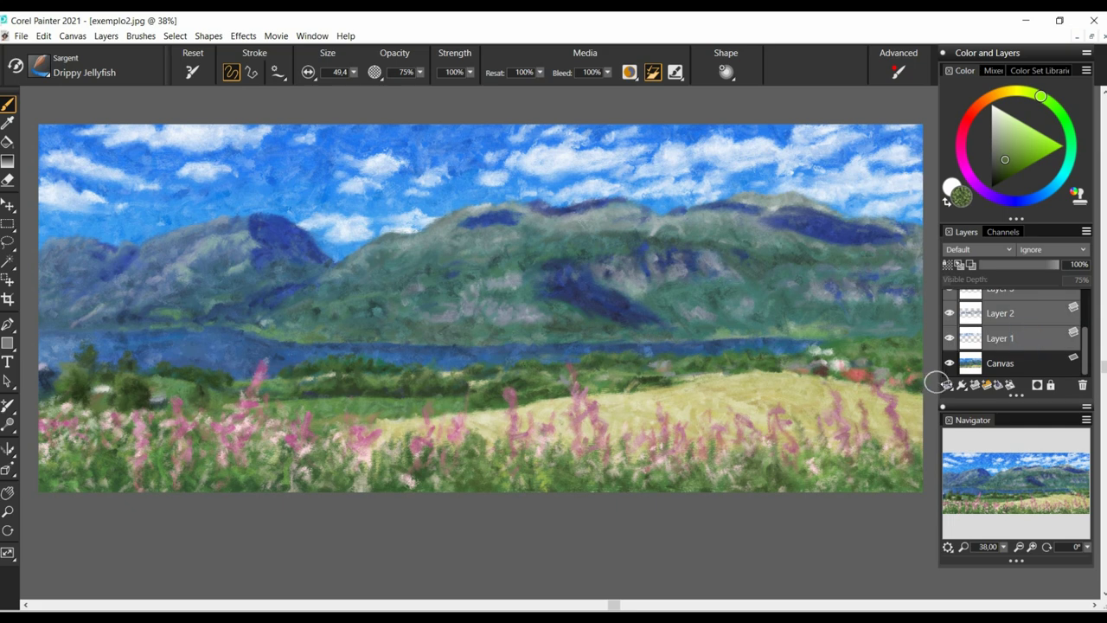
{"action": "left_click", "coordinate": [948, 384]}
{"action": "left_click", "coordinate": [872, 431]}
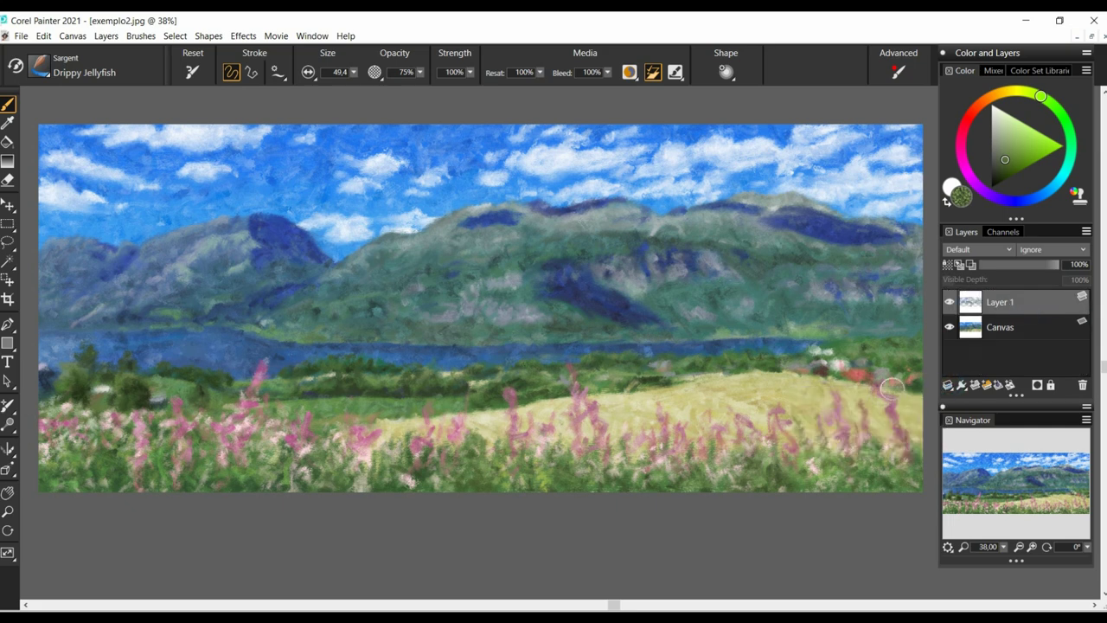
- Duplicate the collapsed Layer 1, toggling layer visibility to compare the painting with and without the textured brushwork
{"action": "left_click", "coordinate": [949, 301]}
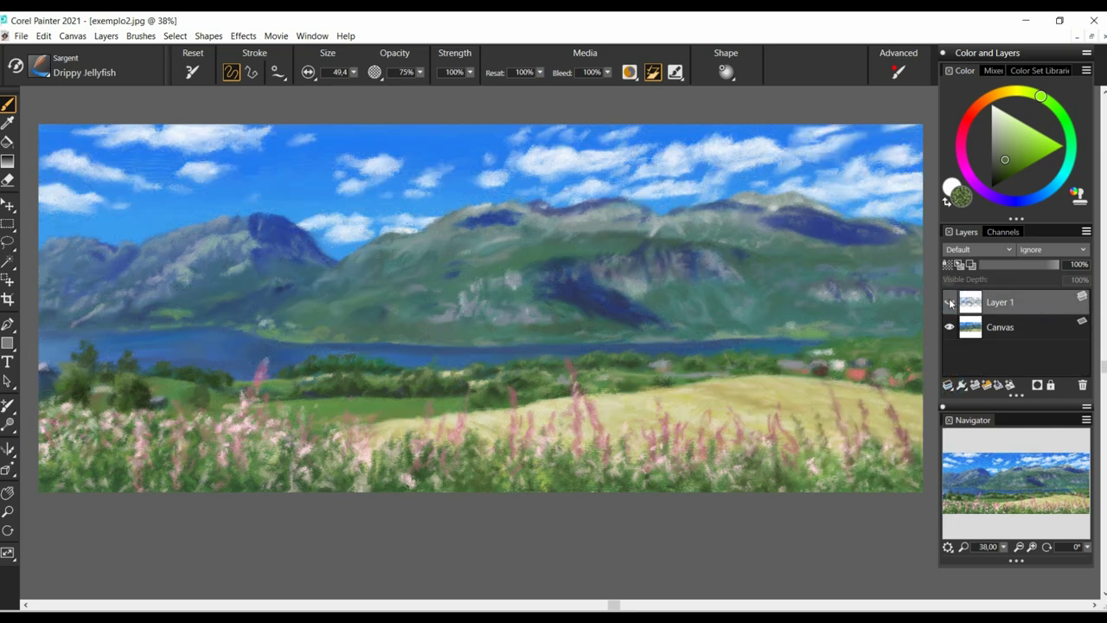
{"action": "left_click", "coordinate": [949, 301]}
{"action": "right_click", "coordinate": [1016, 301]}
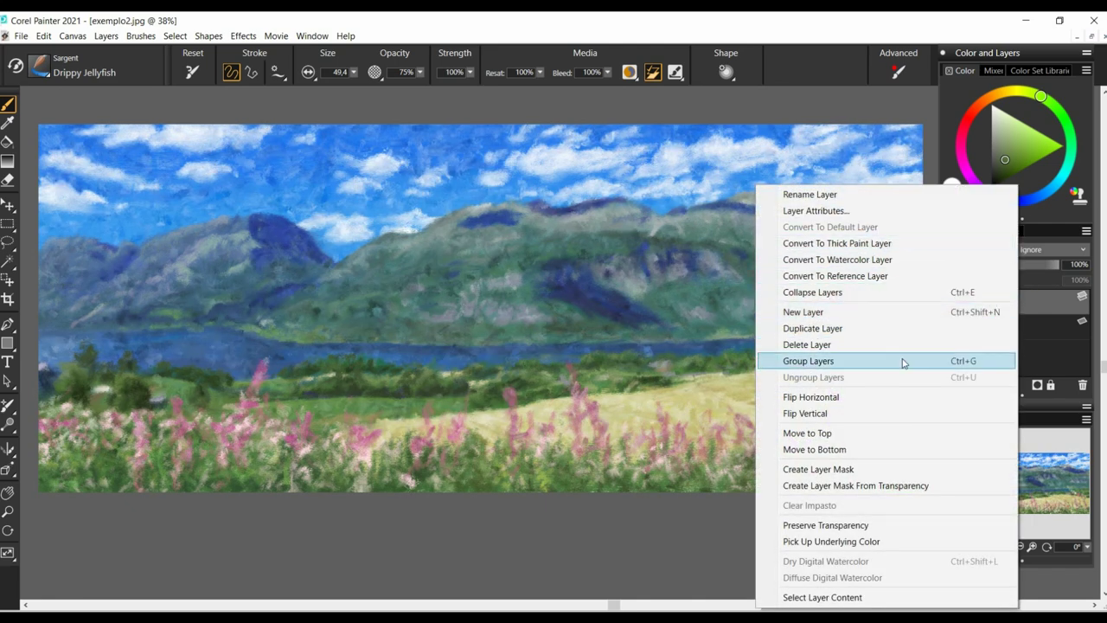
{"action": "left_click", "coordinate": [892, 330]}
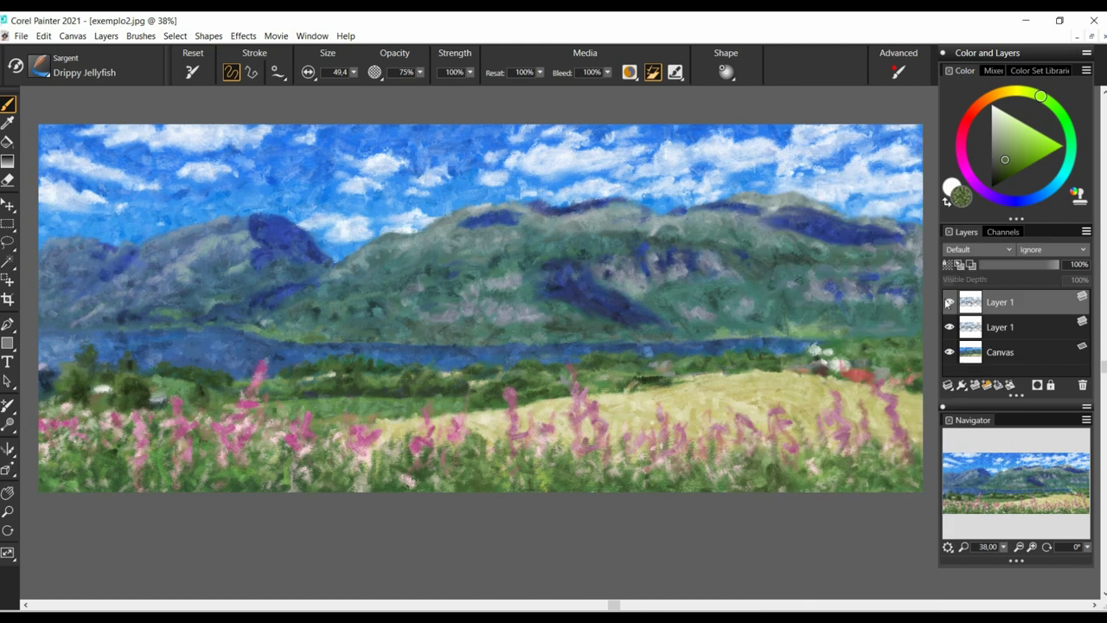
{"action": "left_click", "coordinate": [948, 302]}
{"action": "left_click", "coordinate": [949, 302]}
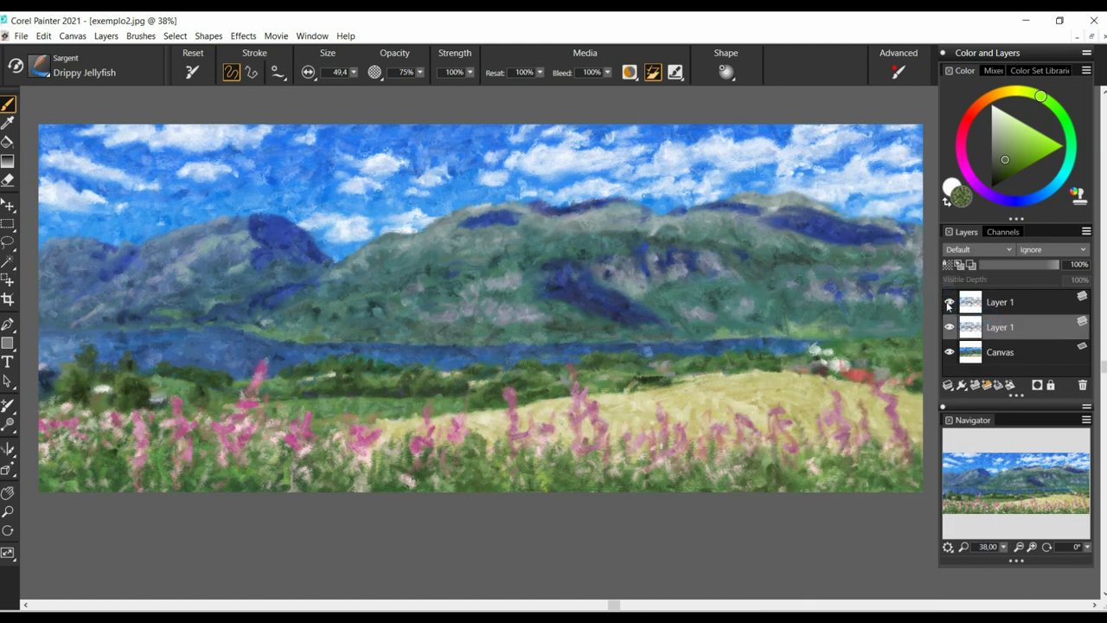